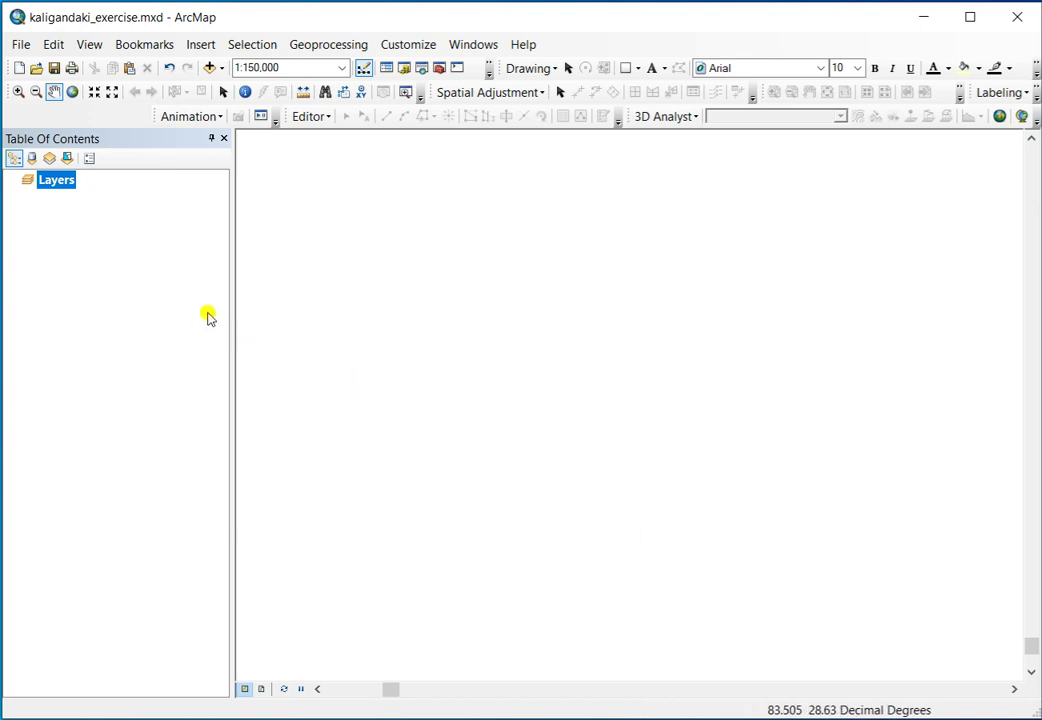
- Set the coordinate system of the Layers data frame to everest_dd
right_click(58, 186)
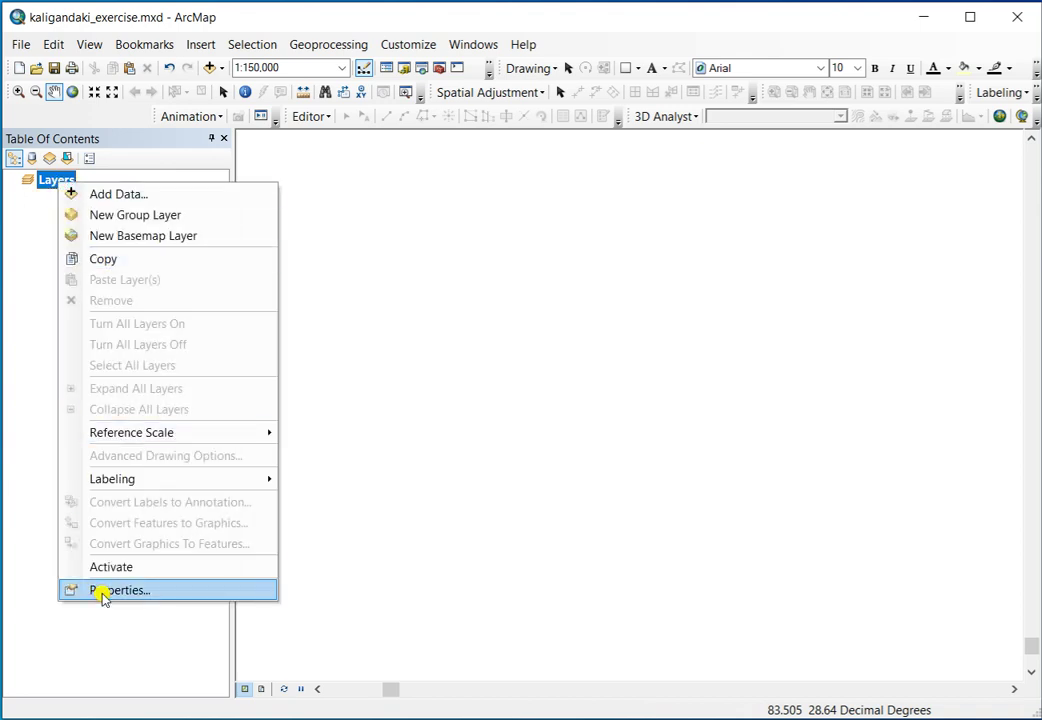
left_click(103, 593)
left_click(388, 353)
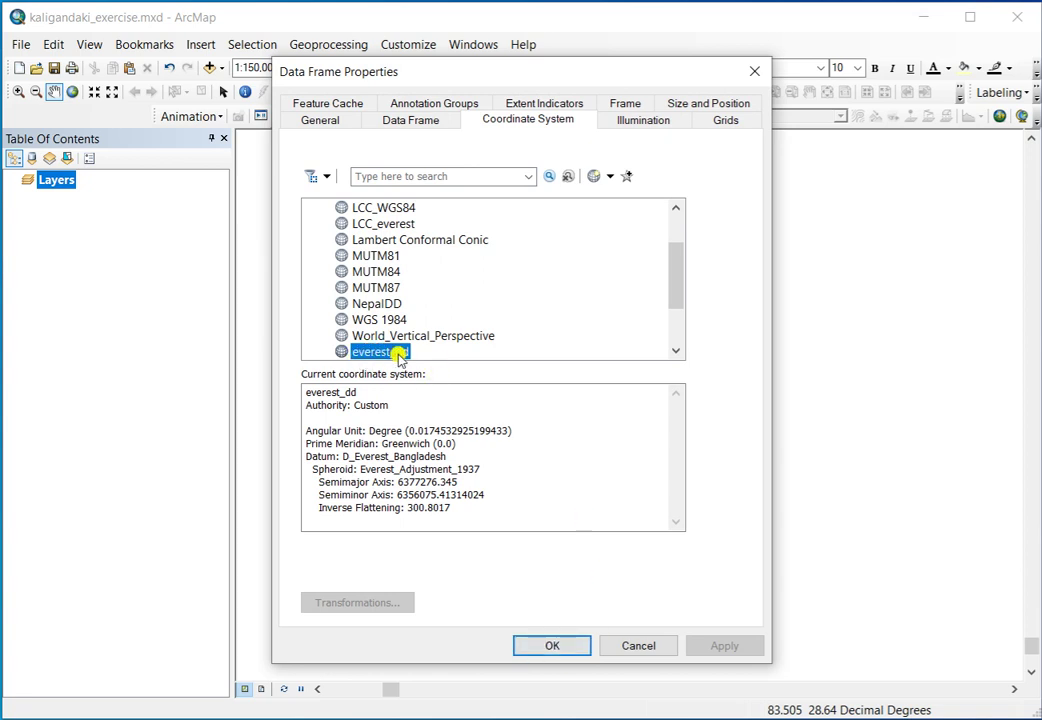
left_click(562, 645)
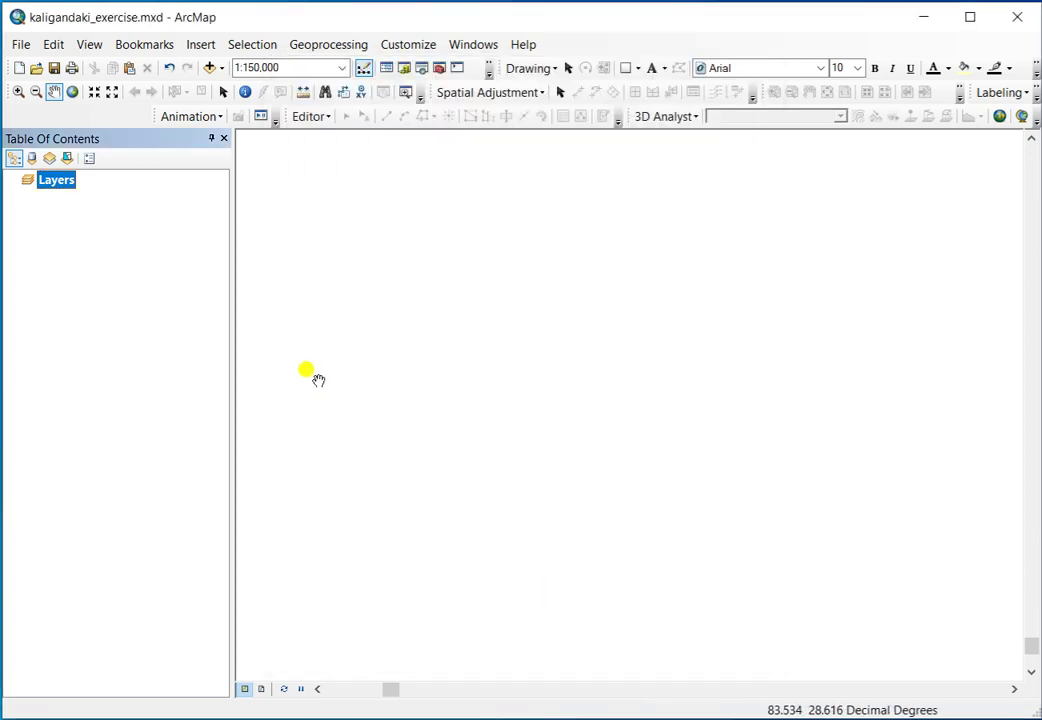
- Add the contour_l and river_l feature classes from the line dataset in kaligandaki.gdb to the map
left_click(209, 68)
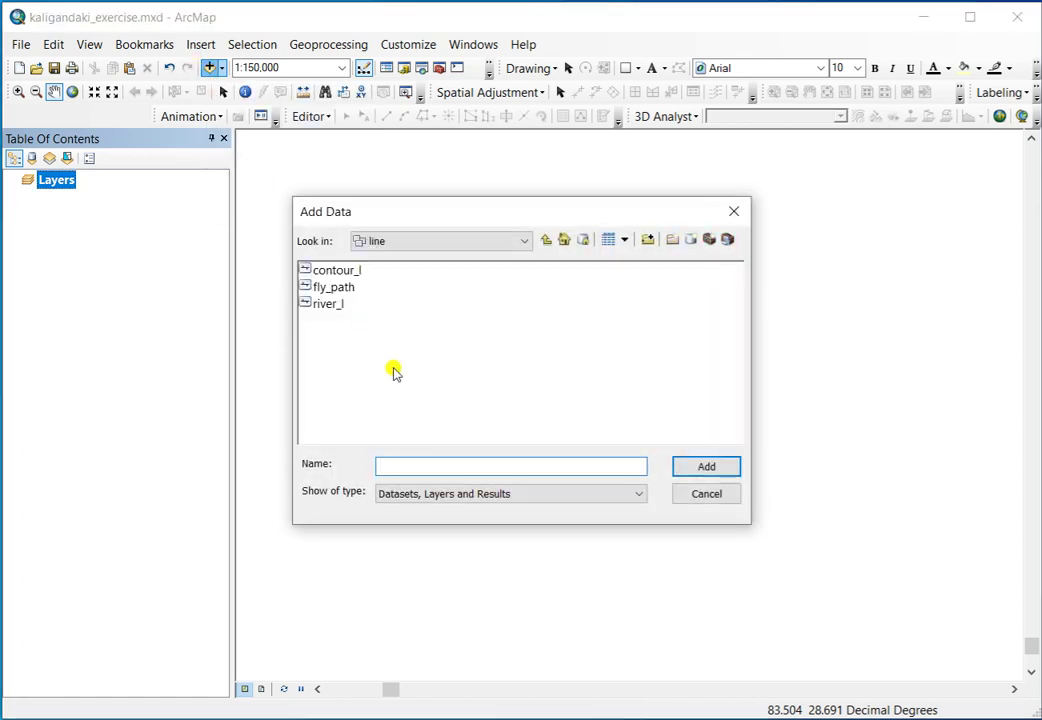
left_click(546, 242)
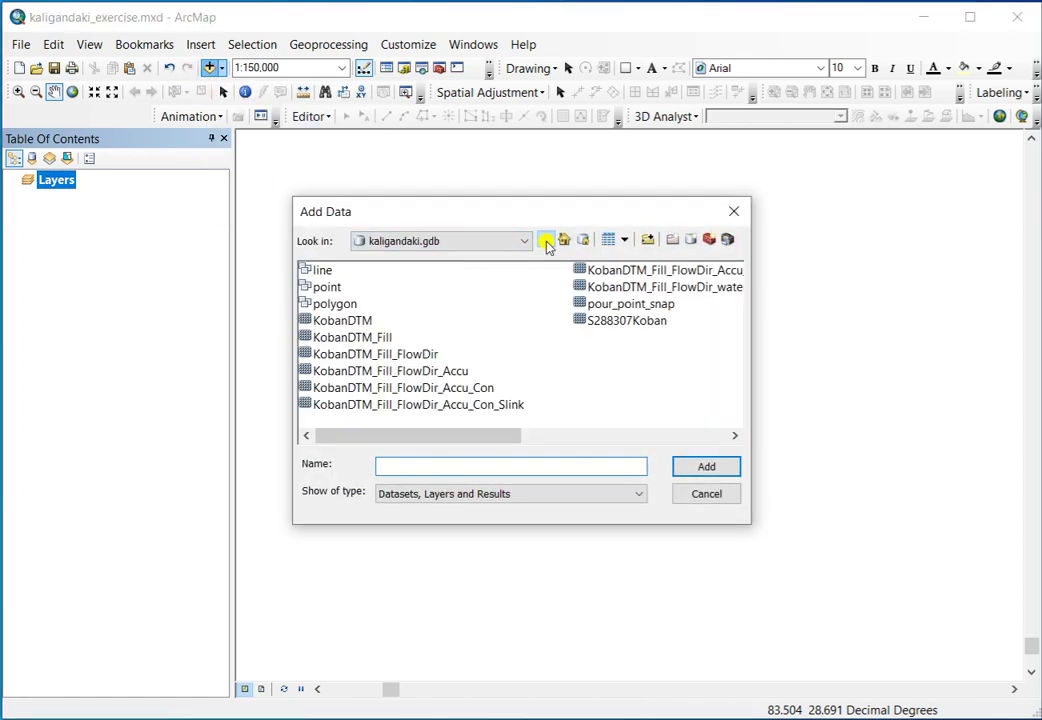
double_click(322, 271)
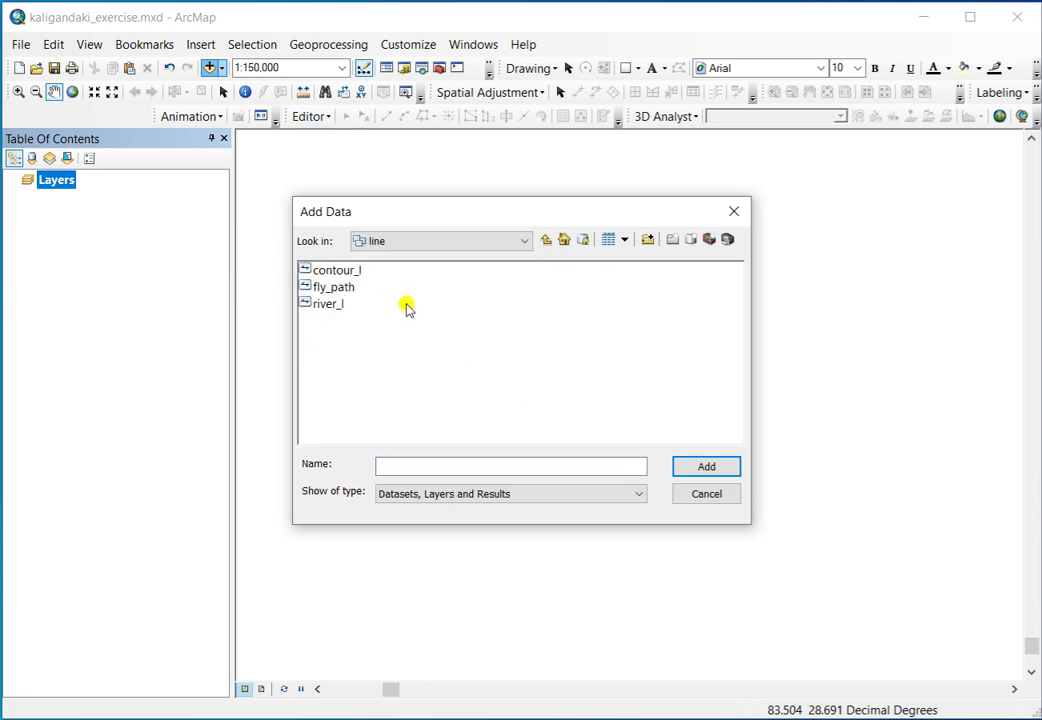
left_click(334, 272)
left_click(328, 304, "ctrl")
left_click(689, 470)
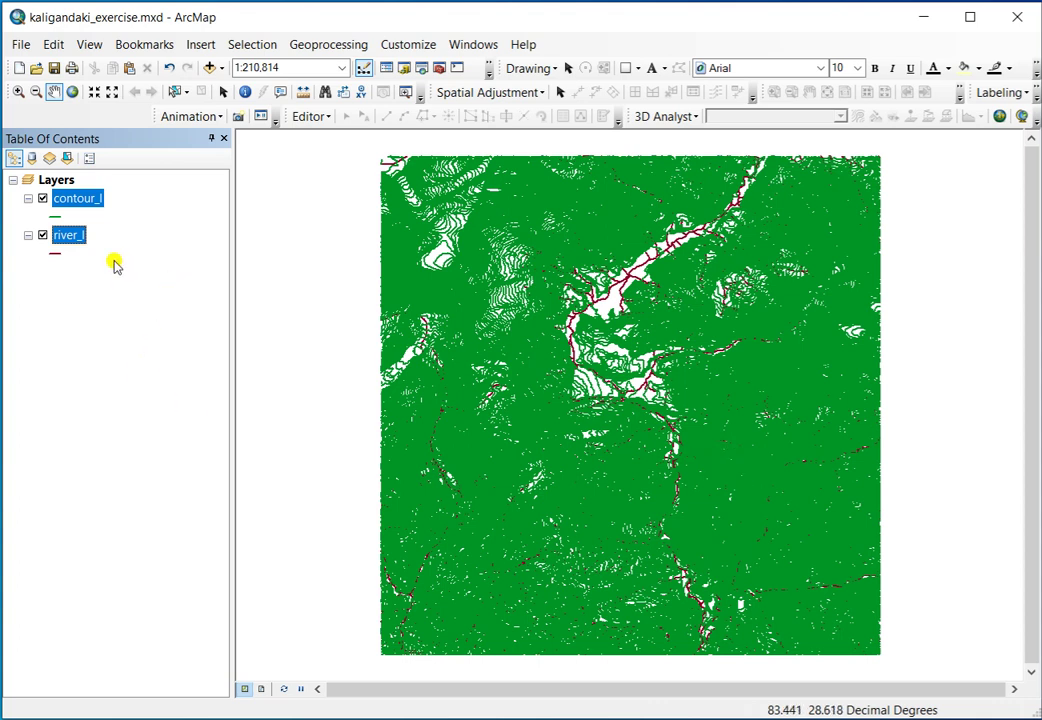
- Add the AOI feature class from the polygon dataset in kaligandaki.gdb to the map
left_click(209, 67)
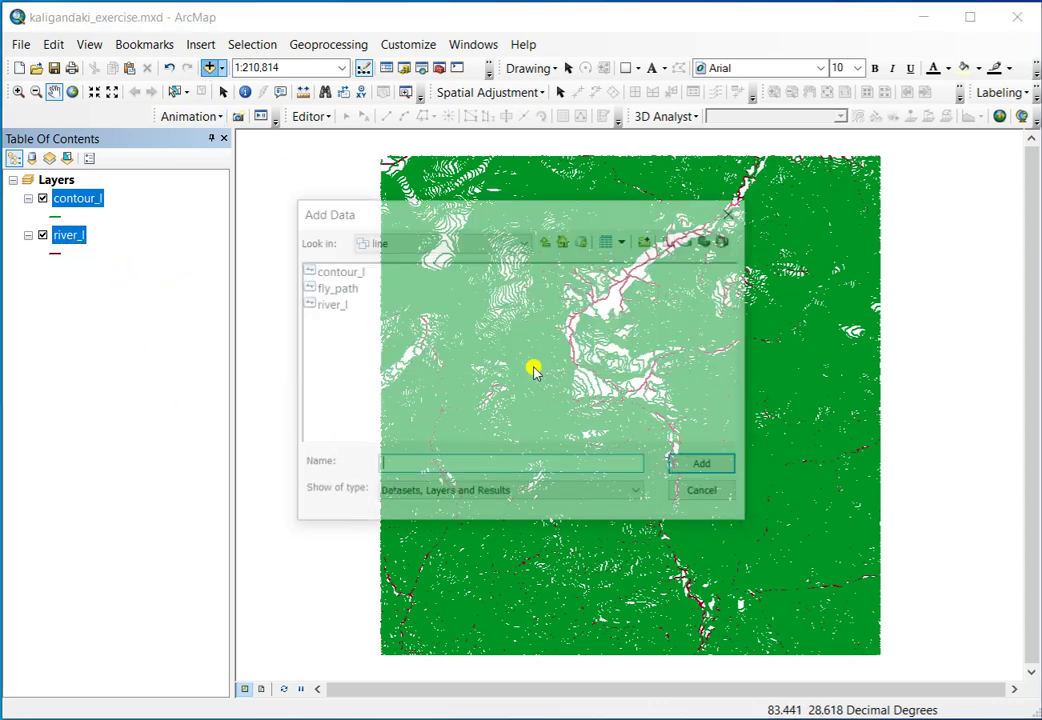
left_click(548, 241)
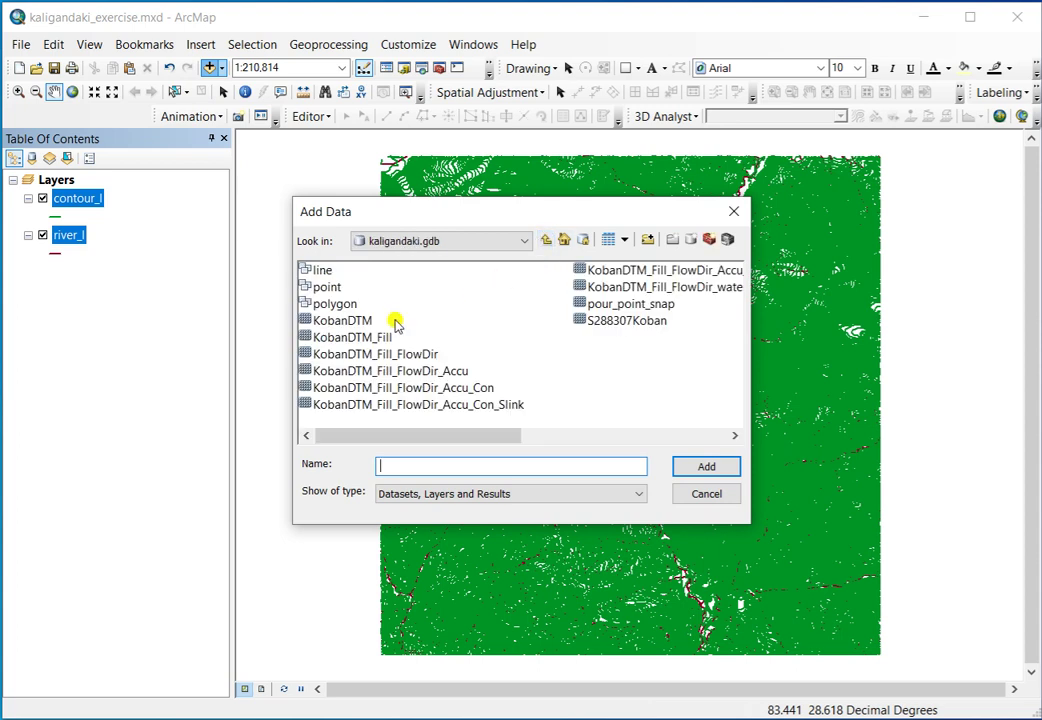
double_click(322, 304)
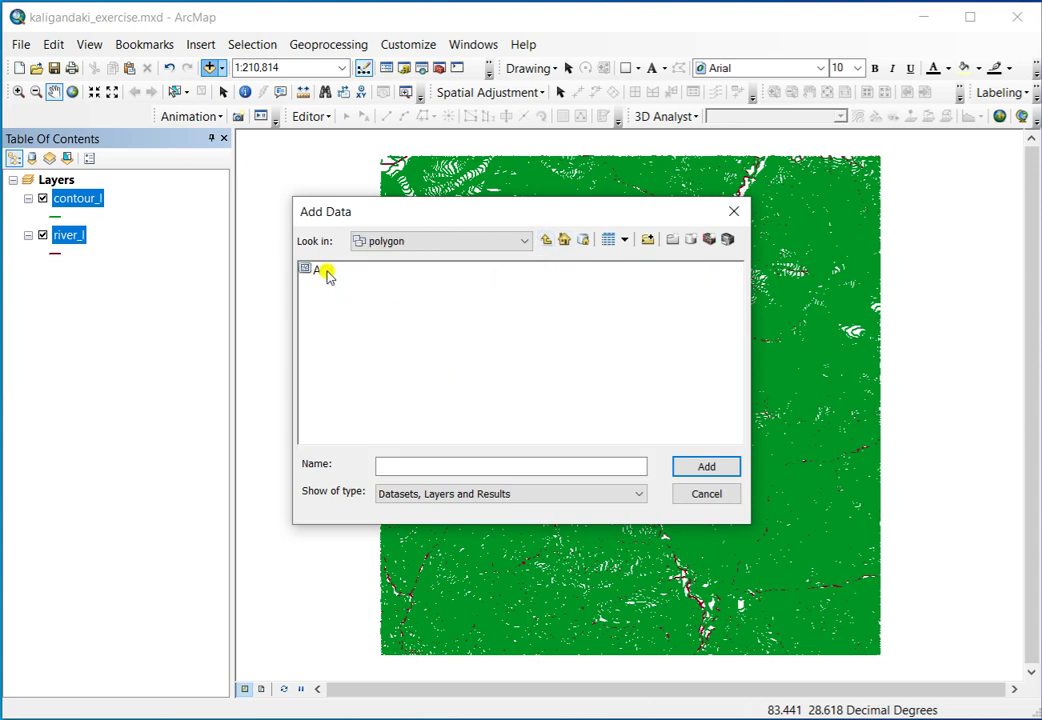
left_click(328, 273)
left_click(706, 468)
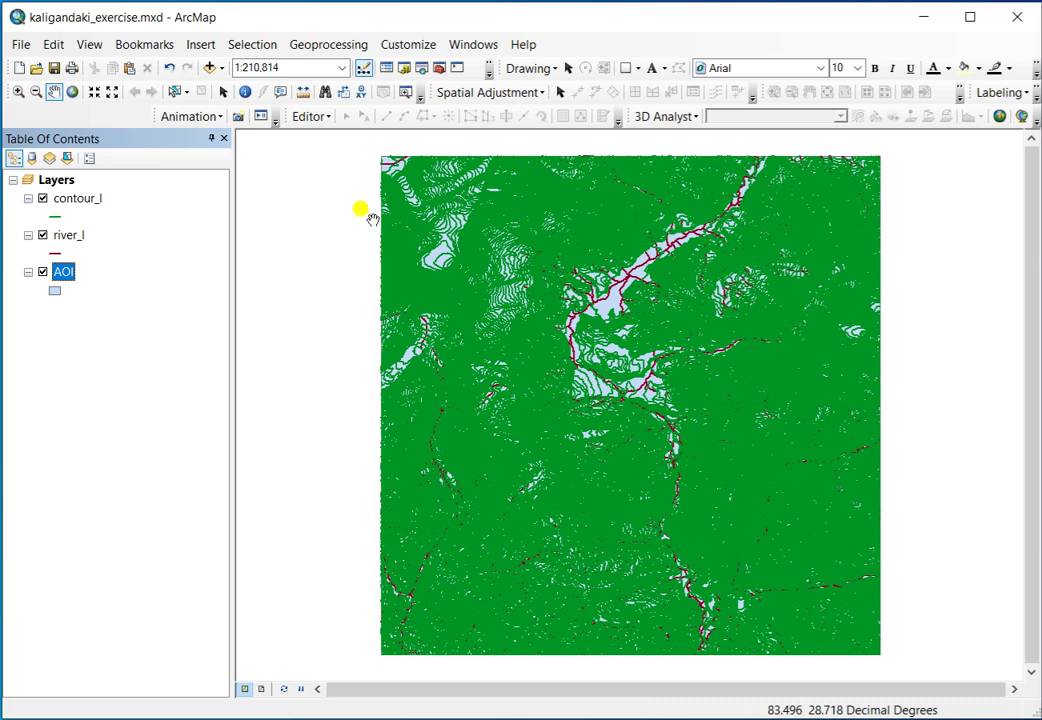
- Search for "topo to raster" and open the Spatial Analyst version of the Topo to Raster tool
left_click(421, 67)
left_click(843, 203)
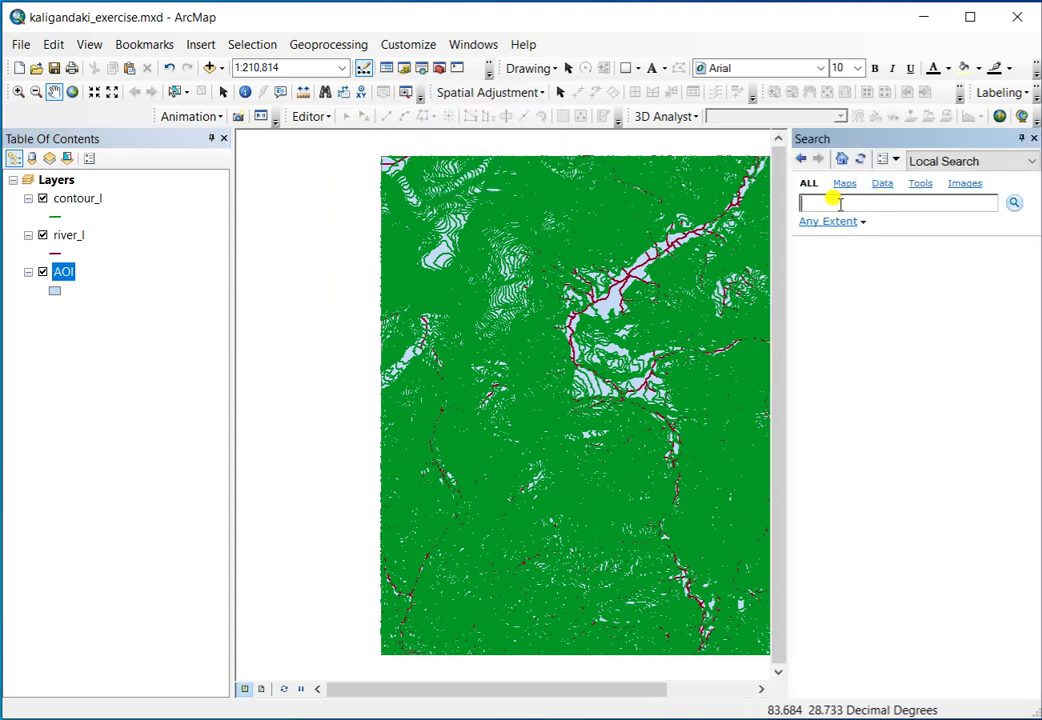
type("topo to raster")
key("Return")
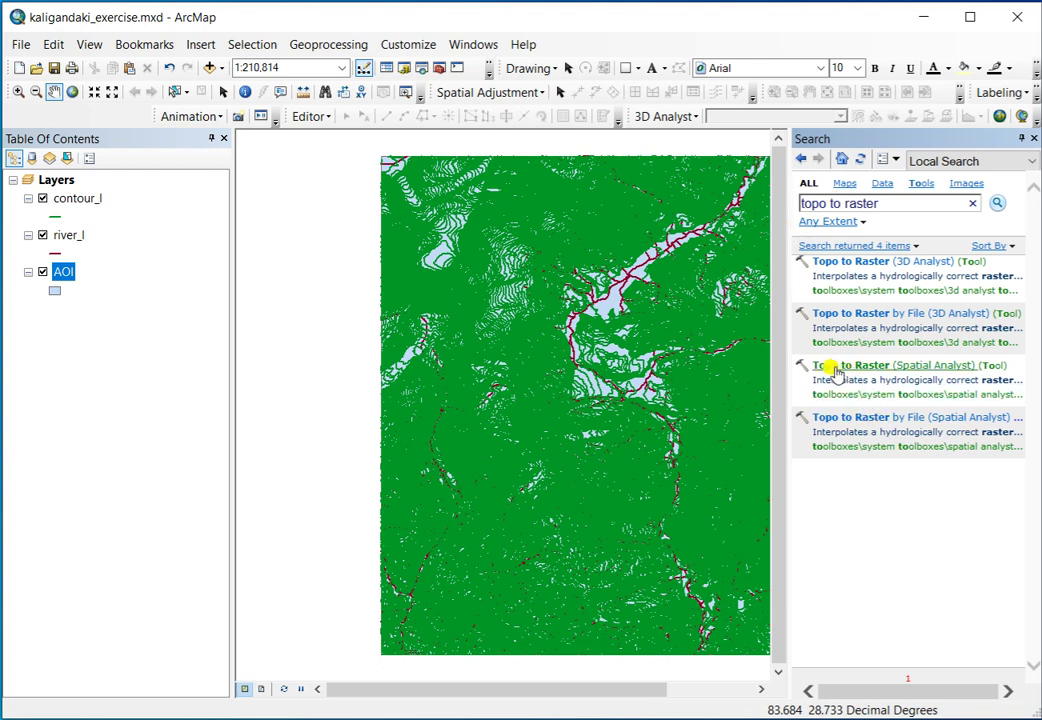
left_click(893, 367)
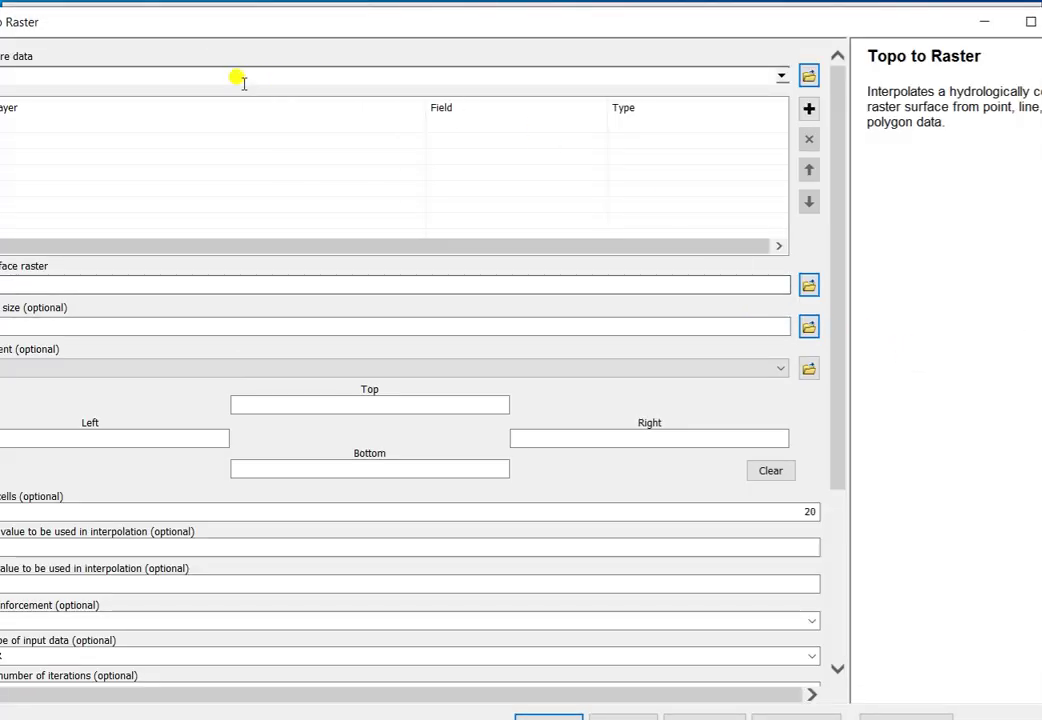
- Load the contour_l, river_l and AOI layers together as the input feature data of Topo to Raster
left_click_drag(147, 23, 400, 217)
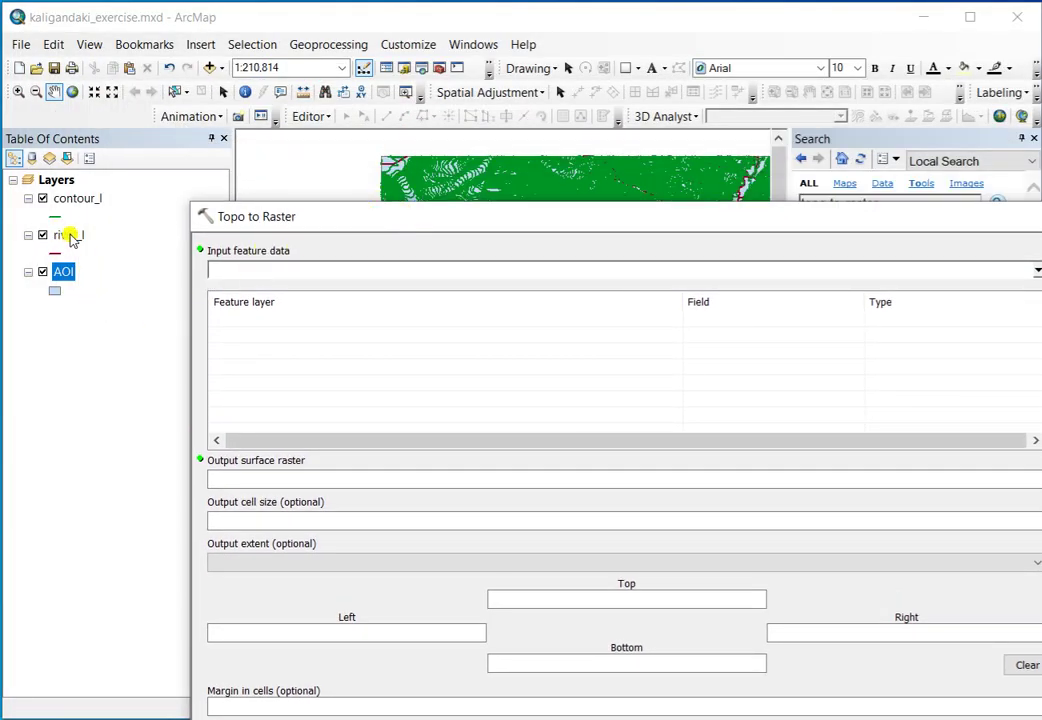
left_click(66, 236, "ctrl")
left_click(88, 200, "ctrl")
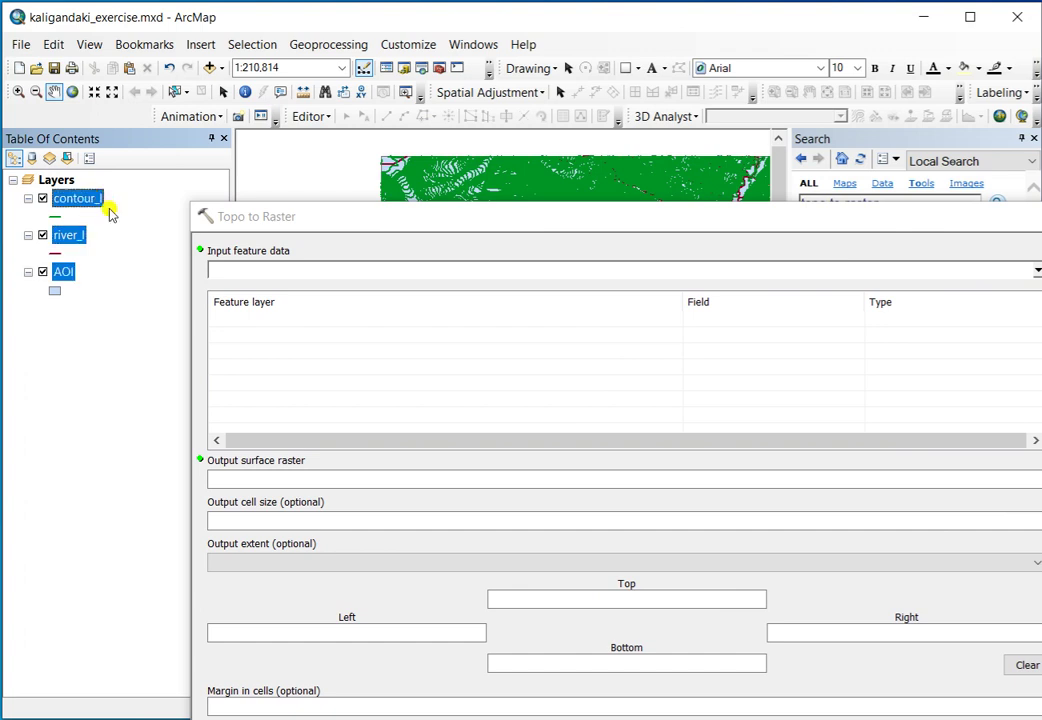
left_click_drag(65, 198, 312, 281)
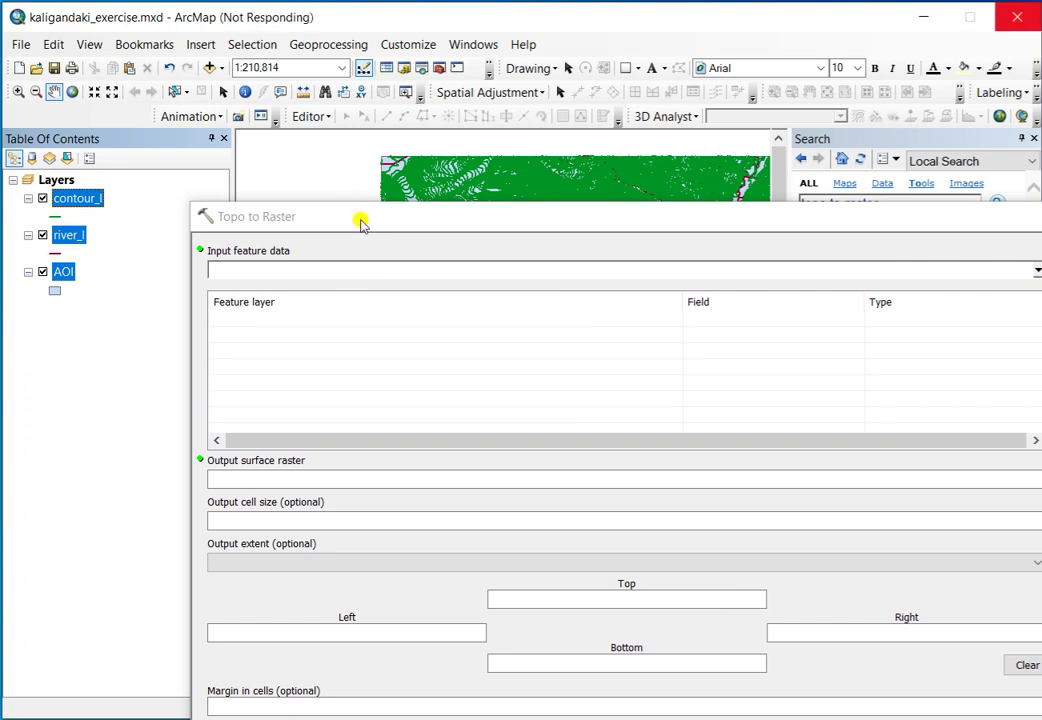
left_click_drag(360, 220, 274, 67)
left_click(148, 167)
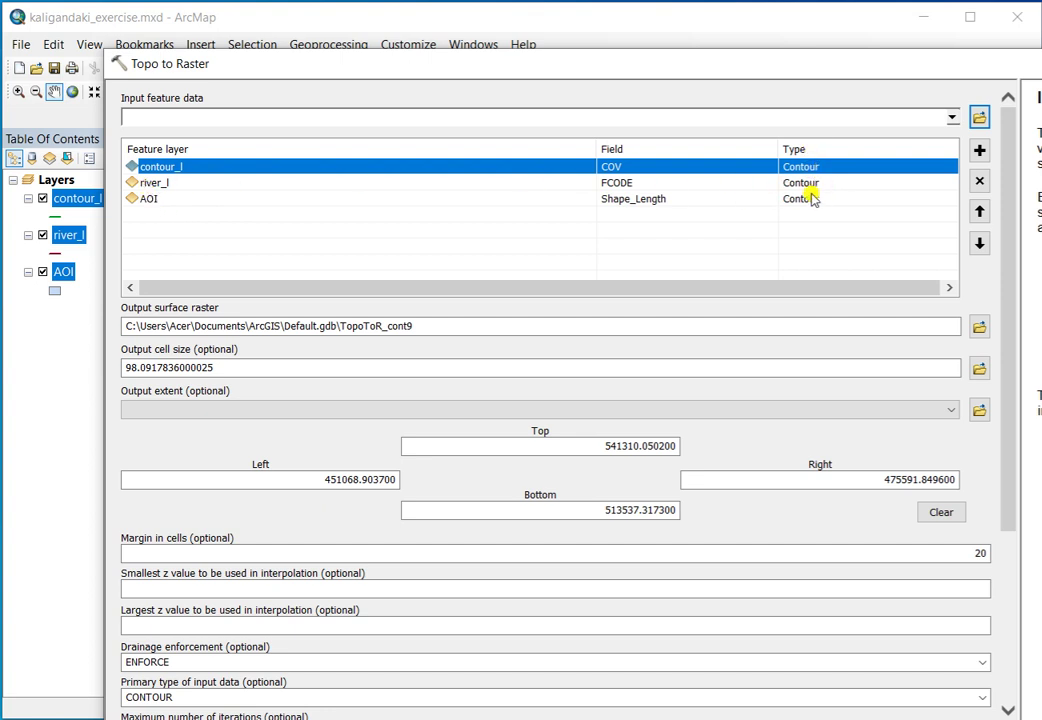
- Set the input type of river_l to Stream and that of AOI to Boundary
left_click(950, 185)
left_click(953, 186)
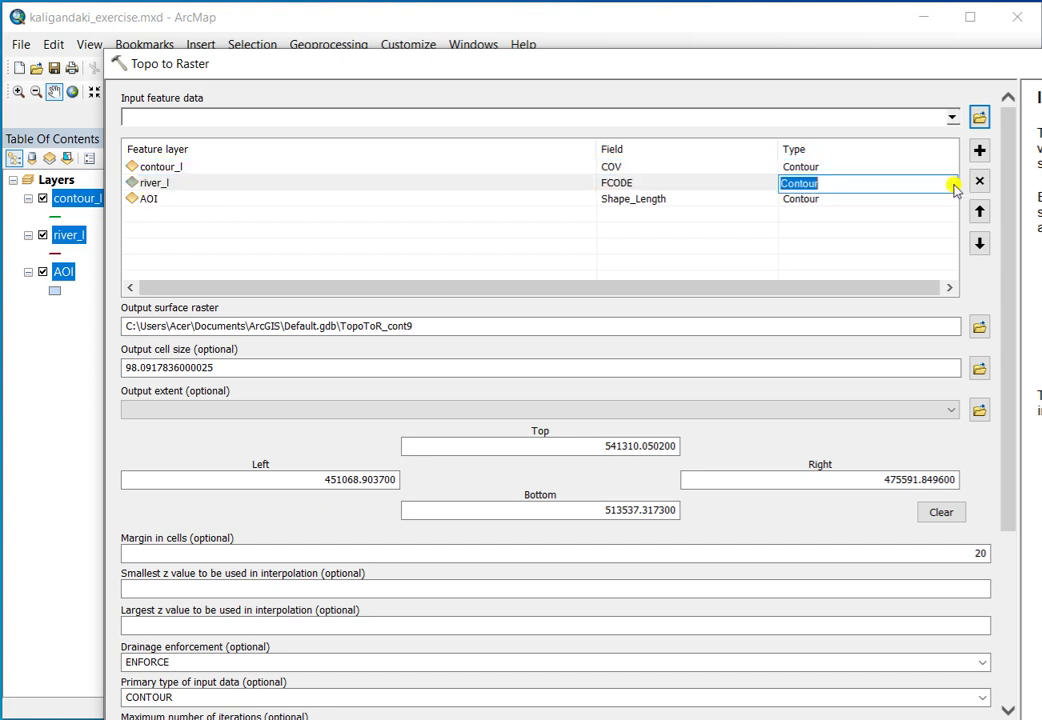
left_click(932, 189)
left_click(800, 226)
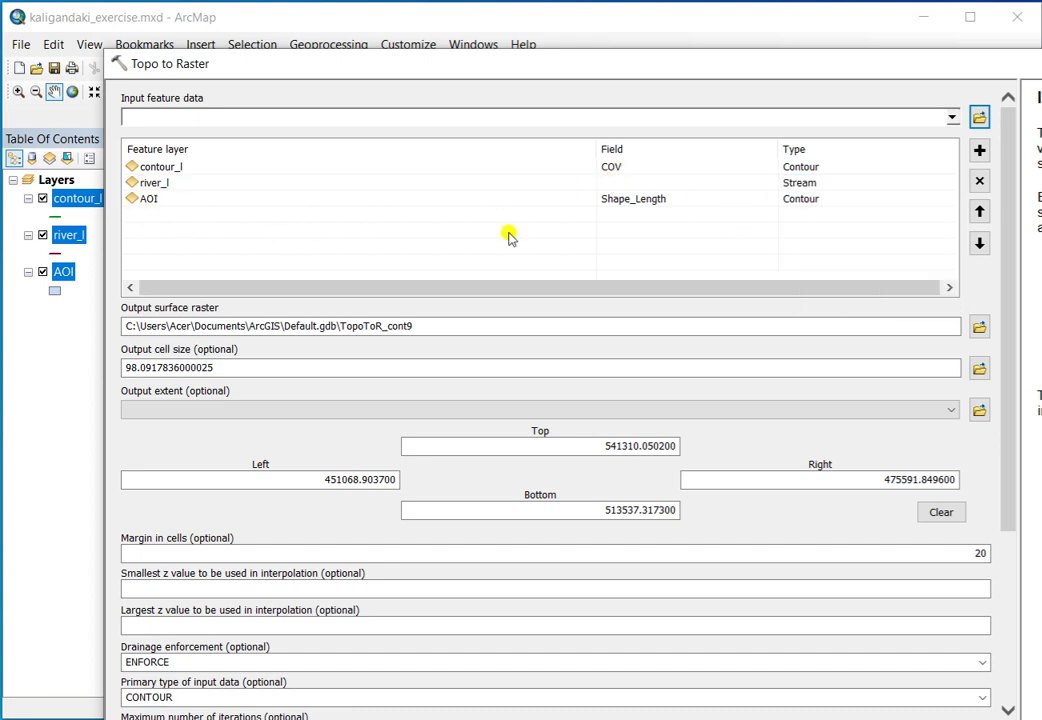
left_click(949, 198)
left_click(949, 199)
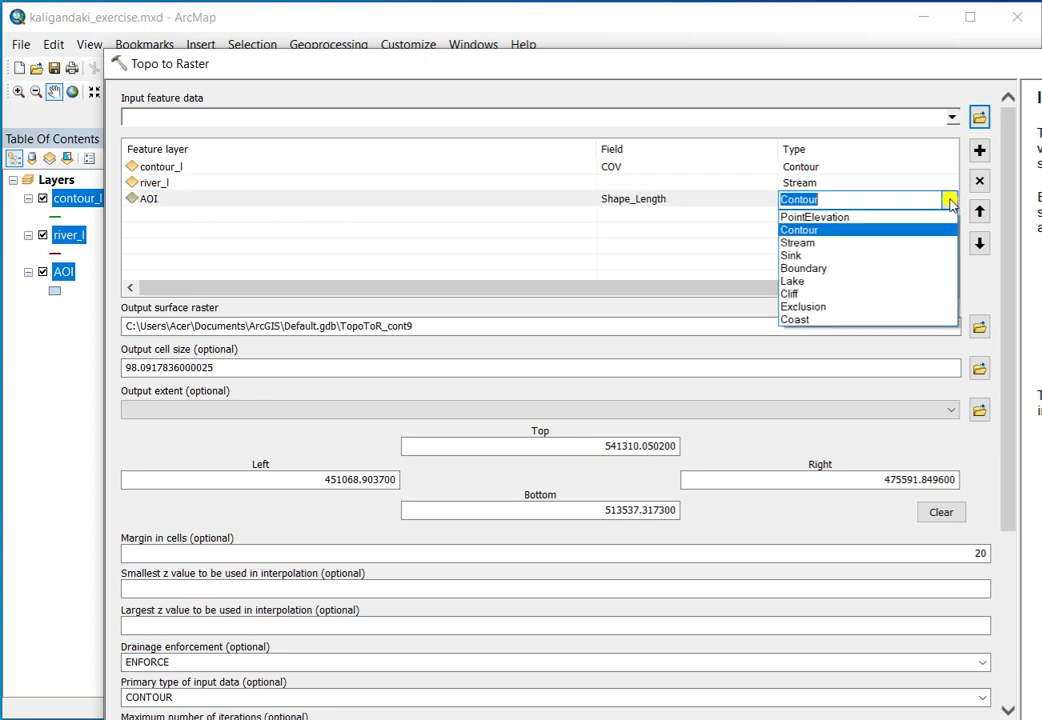
left_click(825, 268)
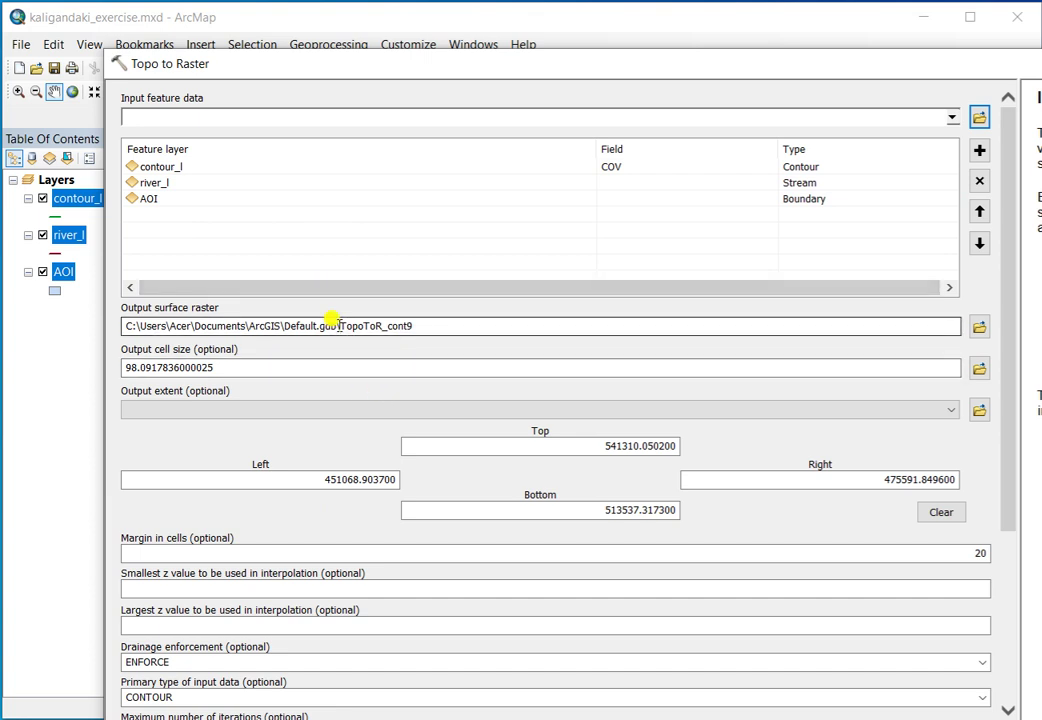
- Set the output cell size of the surface raster to 20
left_click_drag(341, 326, 493, 322)
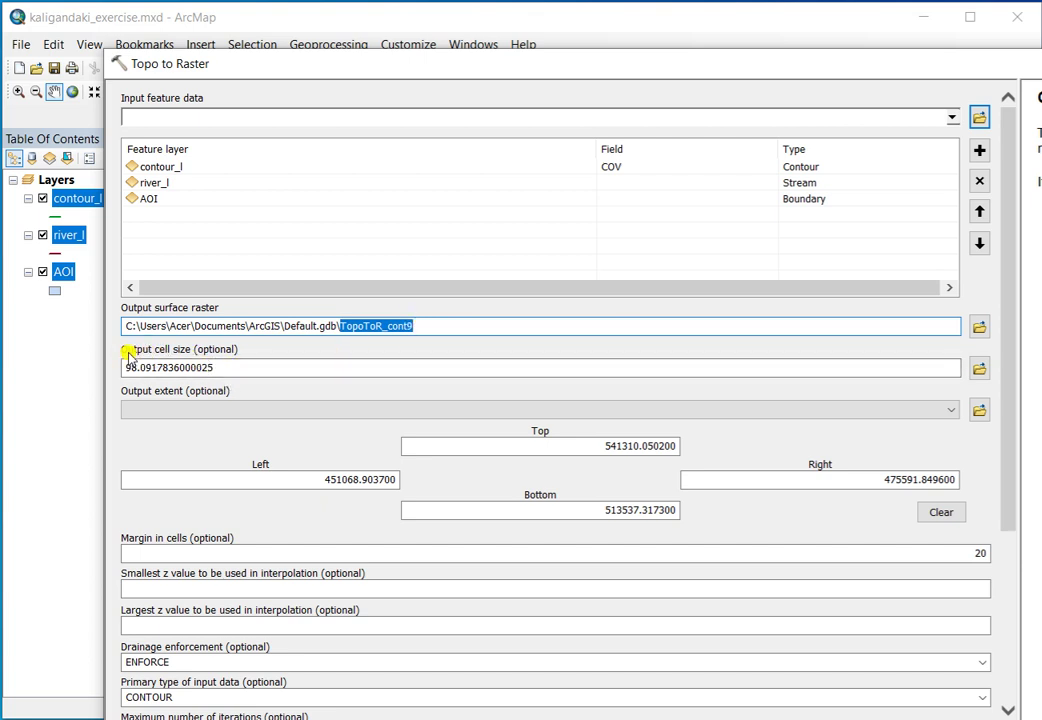
left_click(213, 367)
left_click_drag(213, 367, 102, 347)
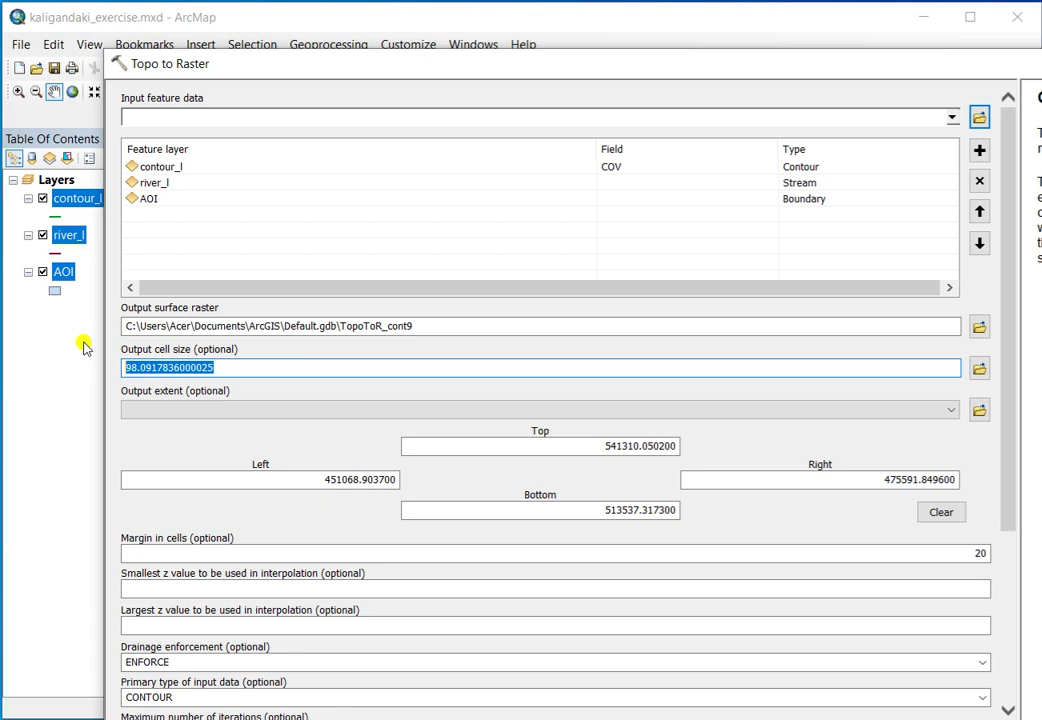
type("20")
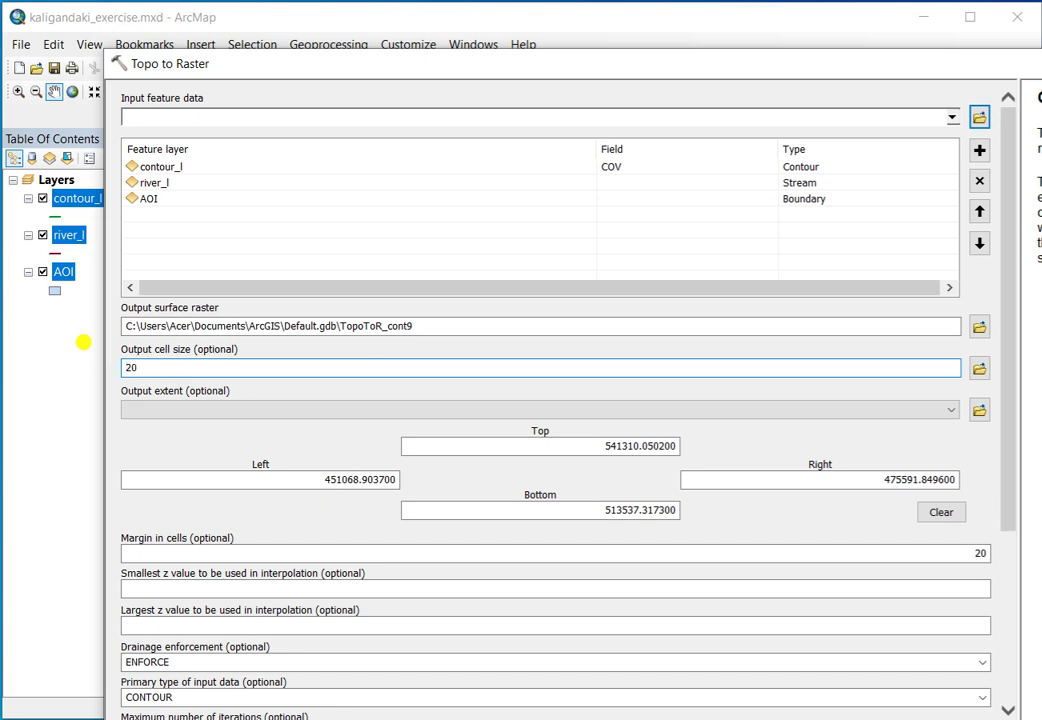
- Review the remaining Topo to Raster options and run the tool with their default values
left_click_drag(1012, 172, 988, 370)
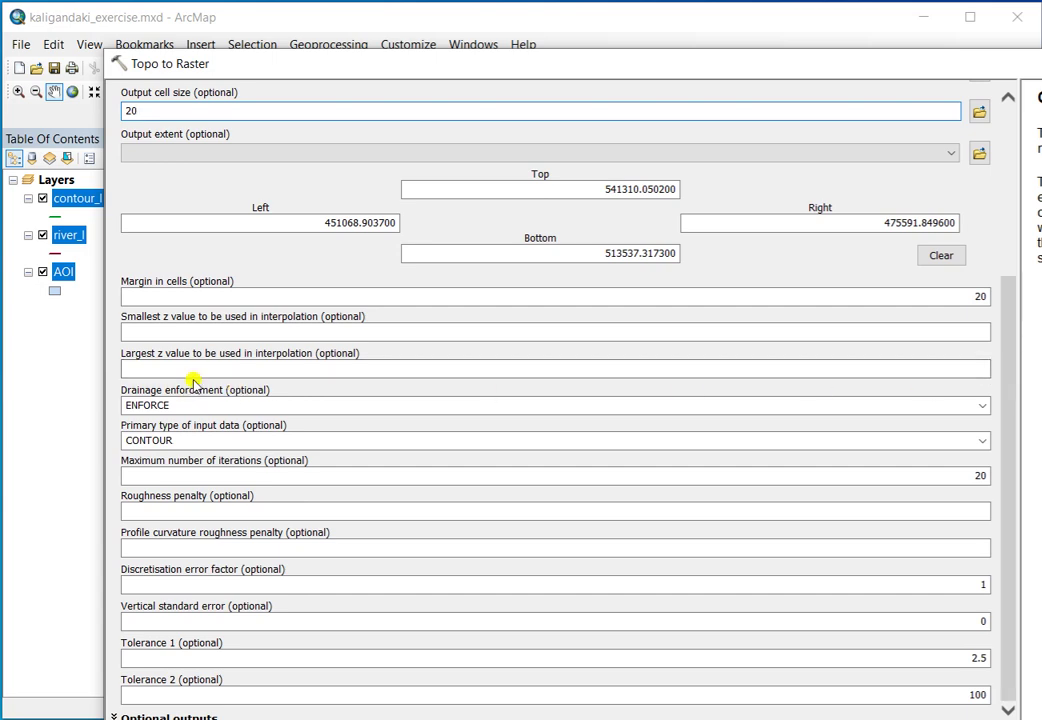
left_click_drag(340, 68, 274, 5)
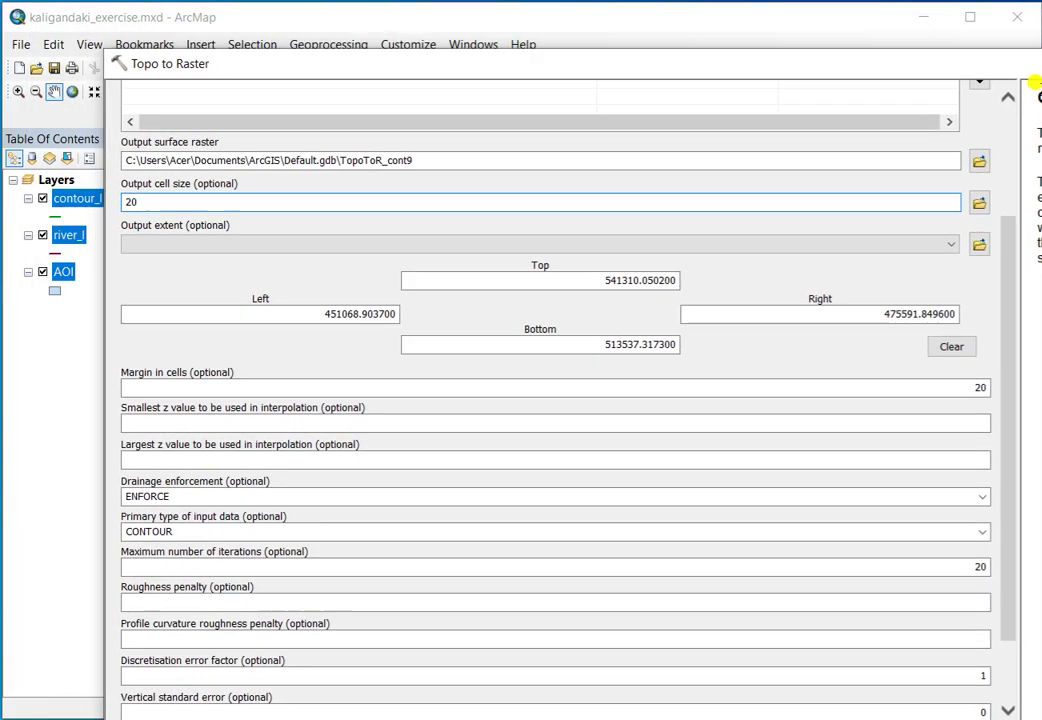
left_click_drag(862, 63, 872, 9)
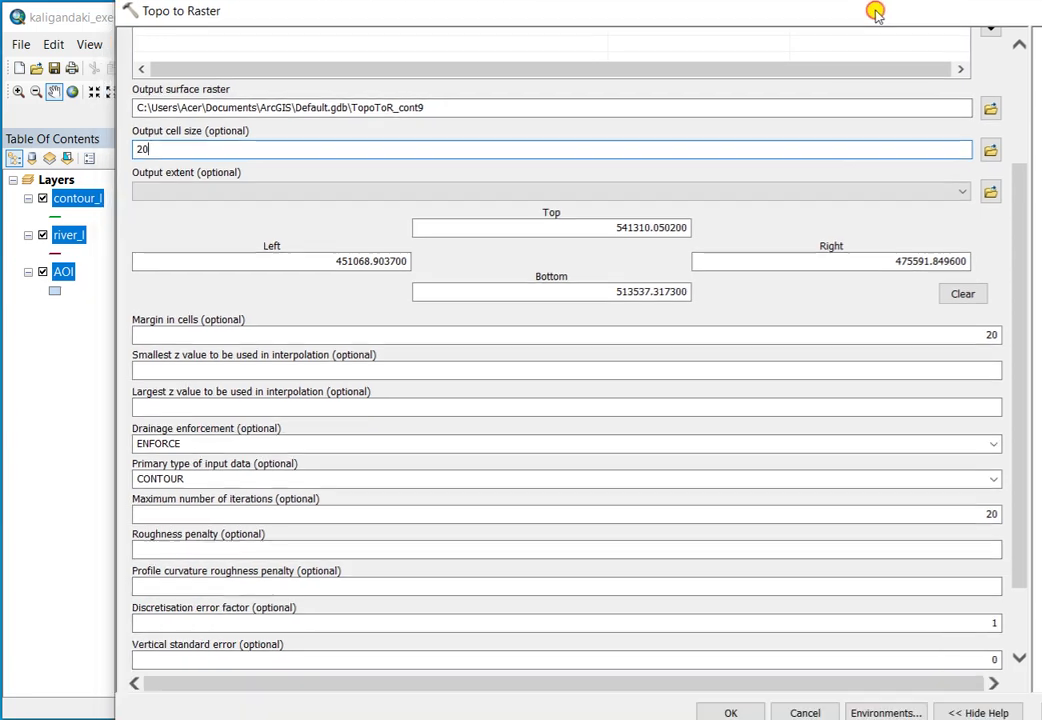
left_click(731, 713)
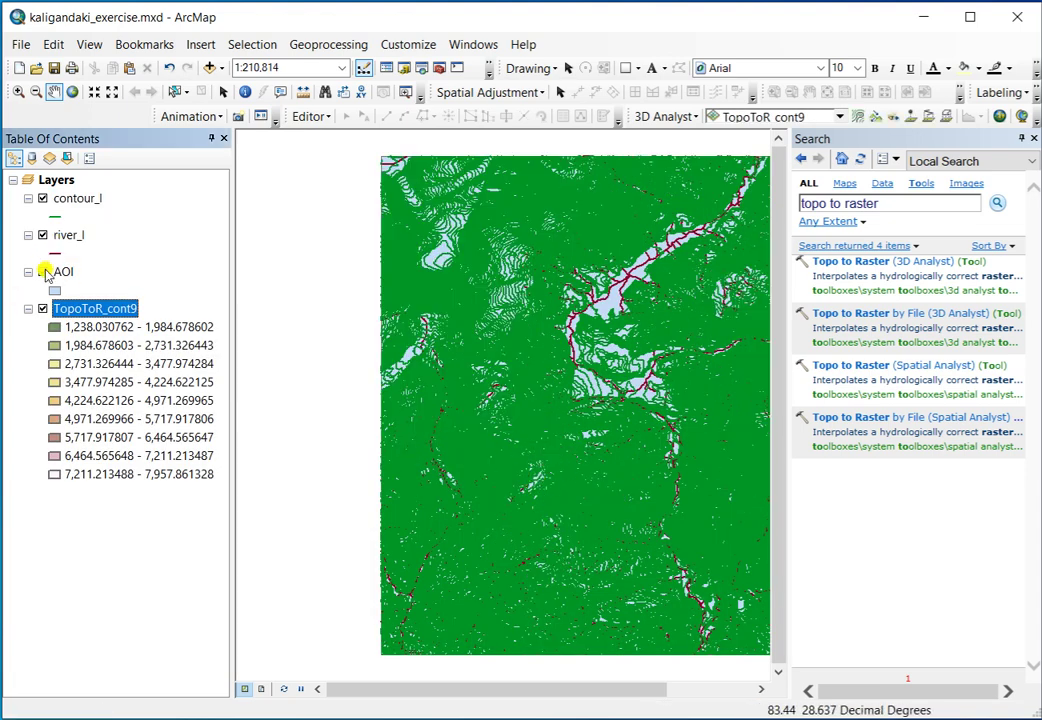
- Hide the AOI, river_l and contour_l layers and close the tool search so only the elevation raster shows
left_click(43, 272)
left_click(42, 235)
left_click(42, 199)
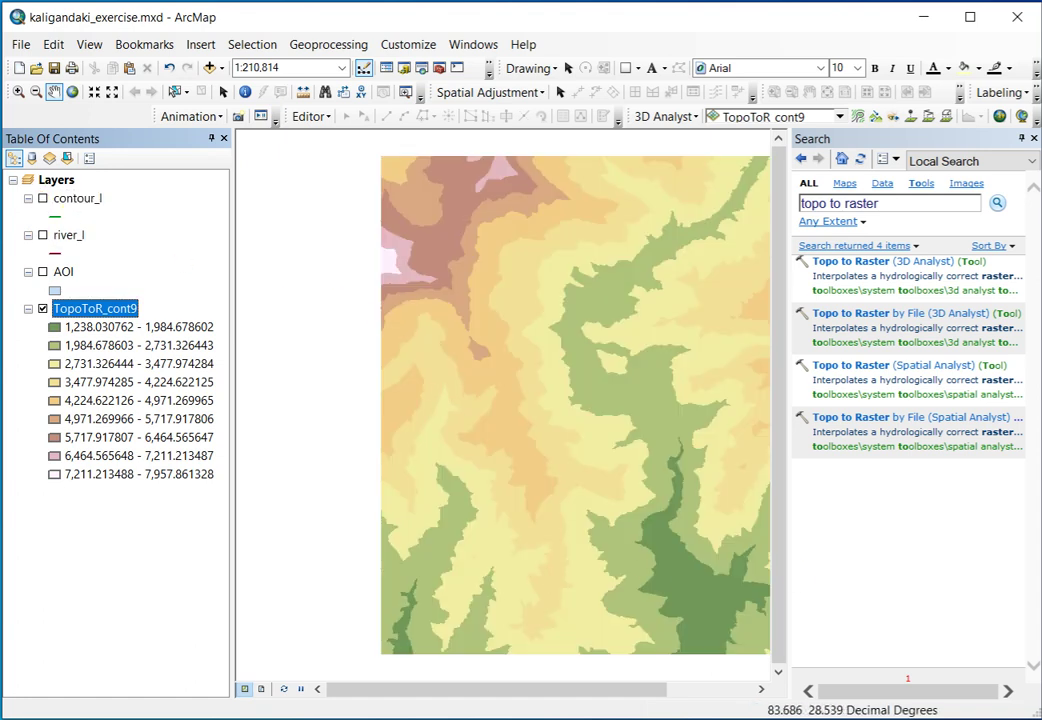
left_click(1035, 138)
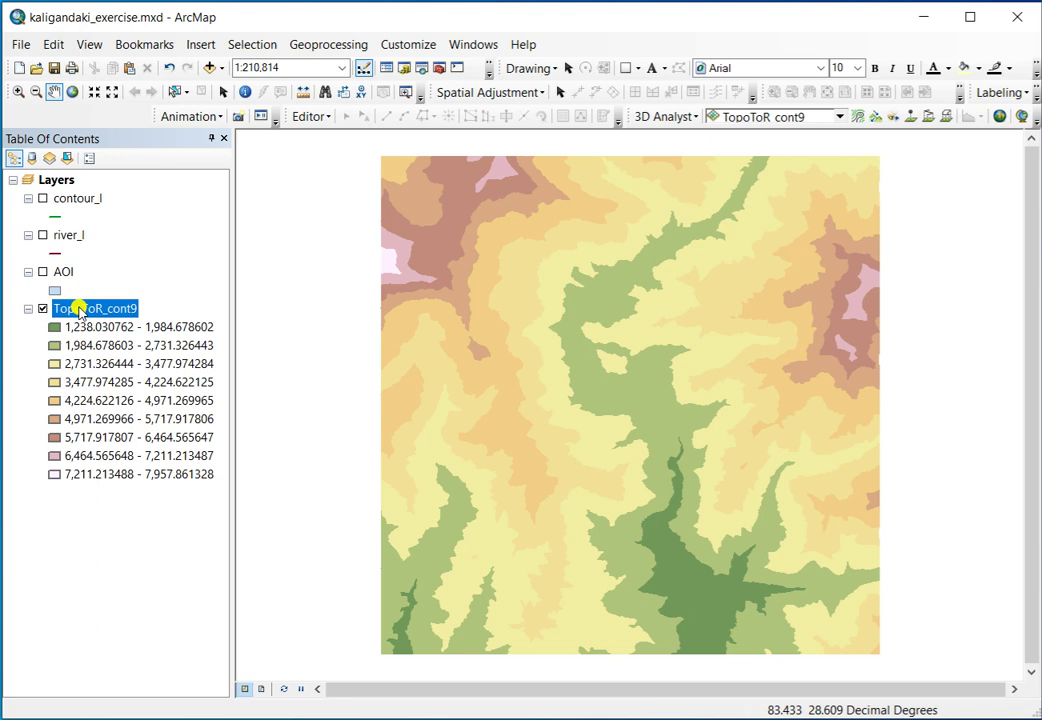
- Symbolize the TopoToR_cont9 raster as Stretched with a black-to-white color ramp
double_click(80, 310)
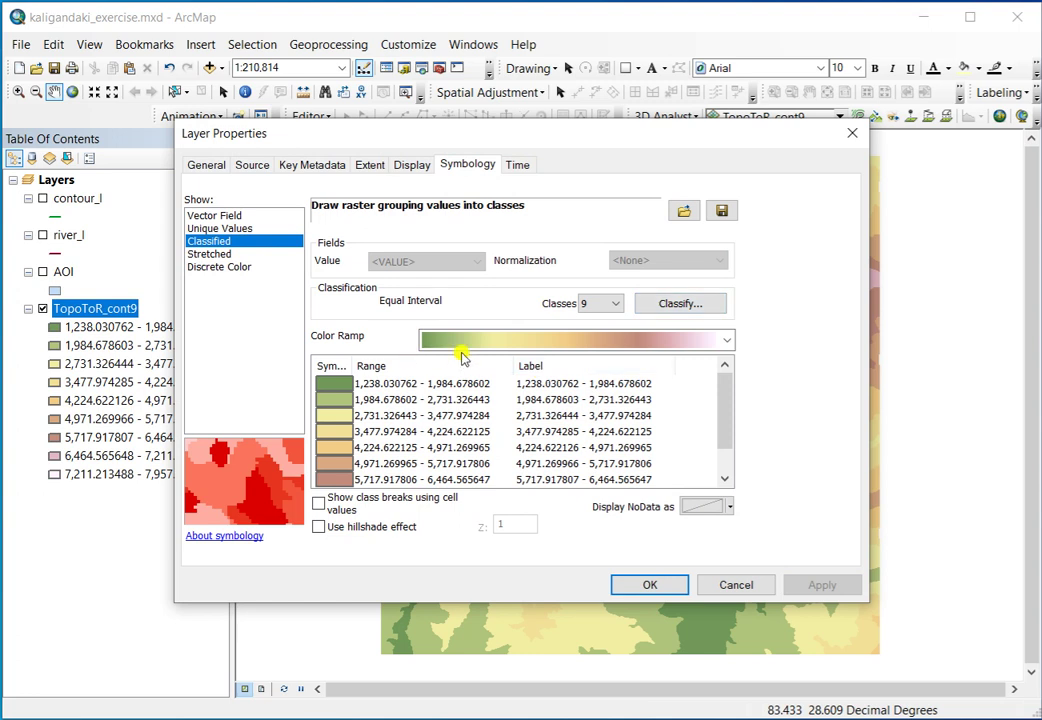
left_click(726, 340)
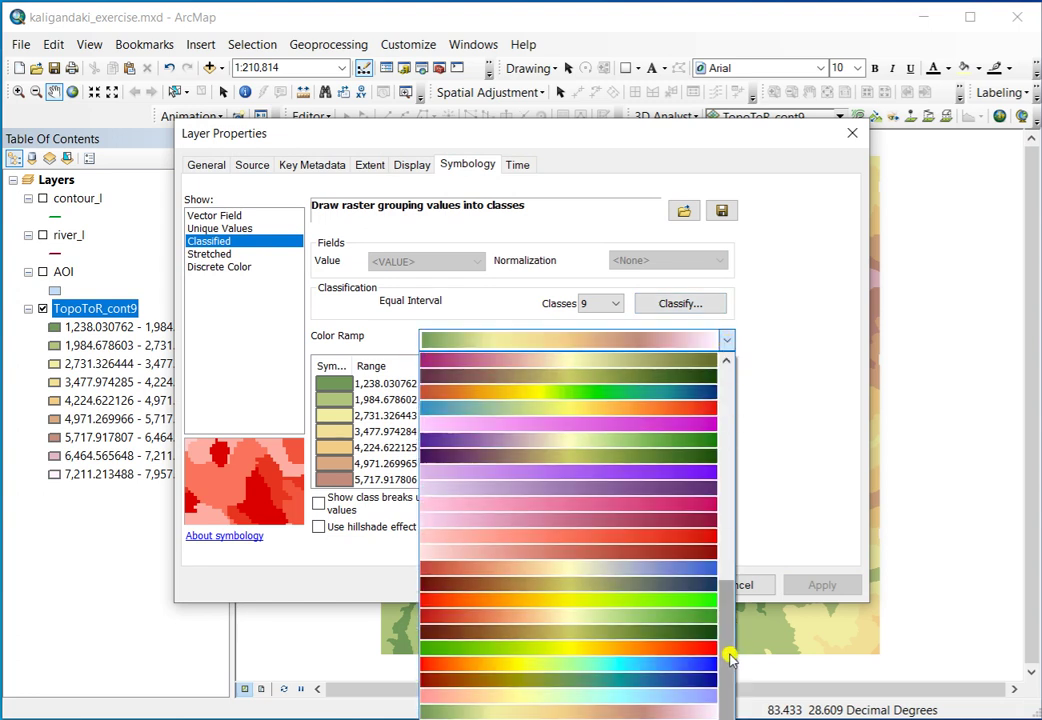
left_click_drag(730, 653, 740, 419)
left_click(671, 378)
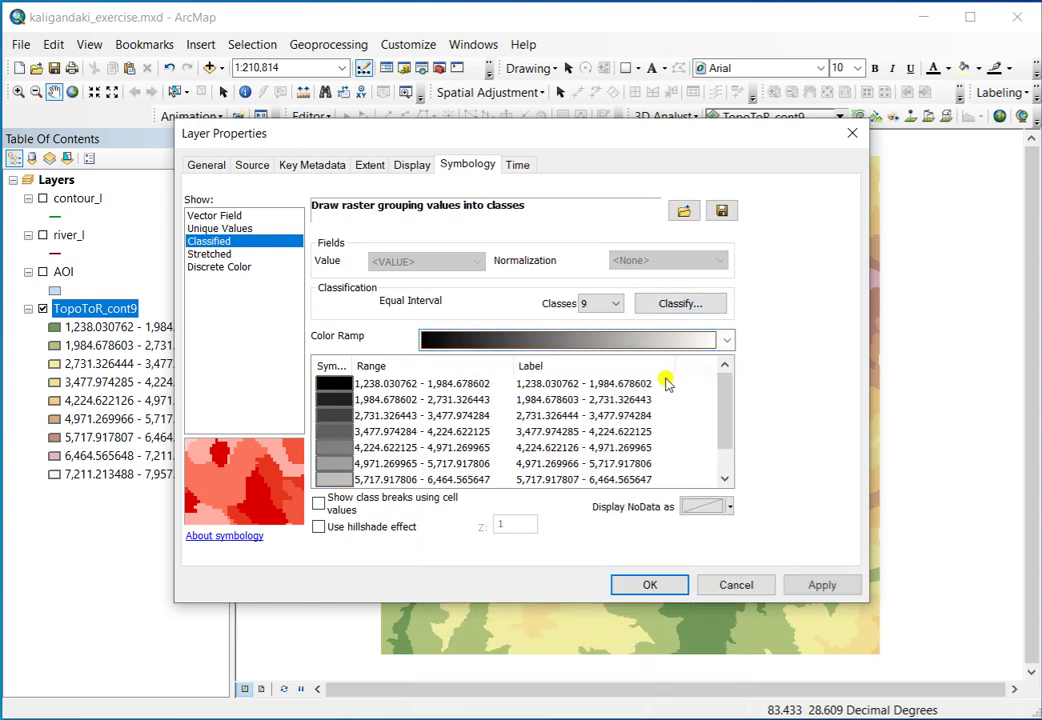
left_click(205, 254)
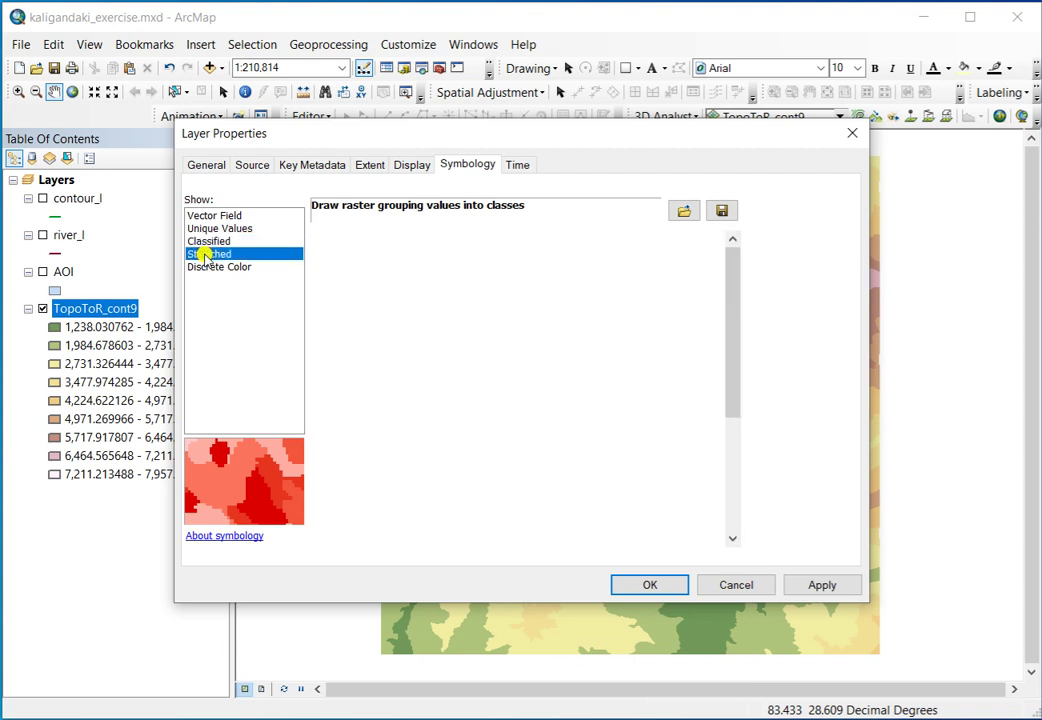
left_click(648, 585)
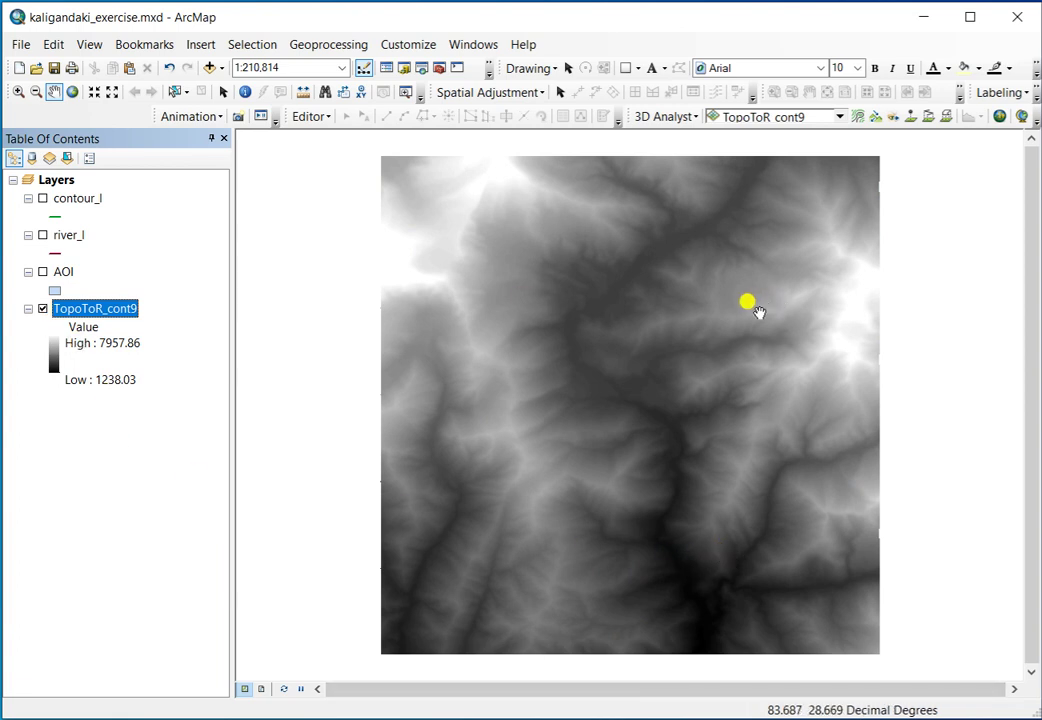
- Set the coordinate system of the Layers data frame to LCC_everest
left_click(52, 182)
right_click(52, 182)
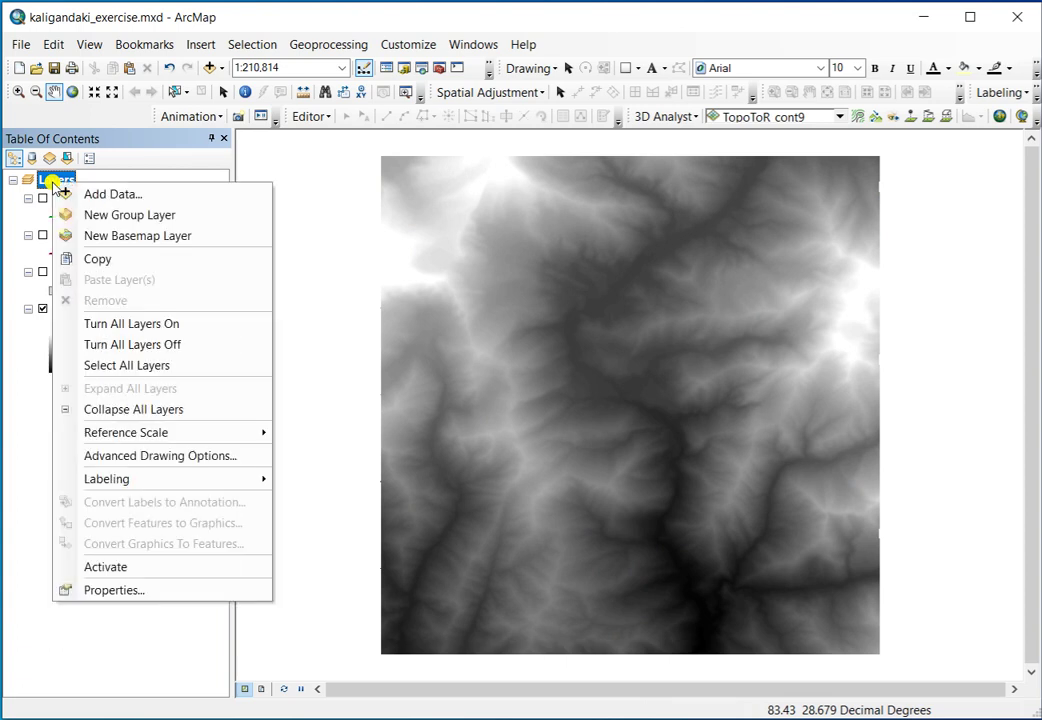
left_click(113, 591)
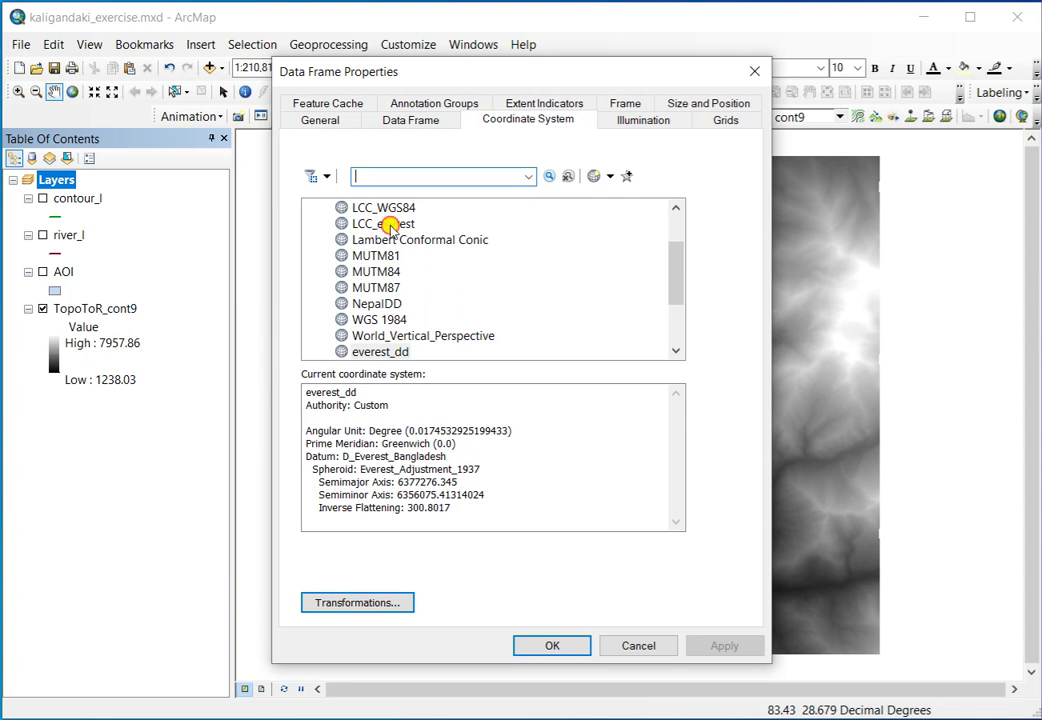
left_click(380, 225)
left_click(731, 646)
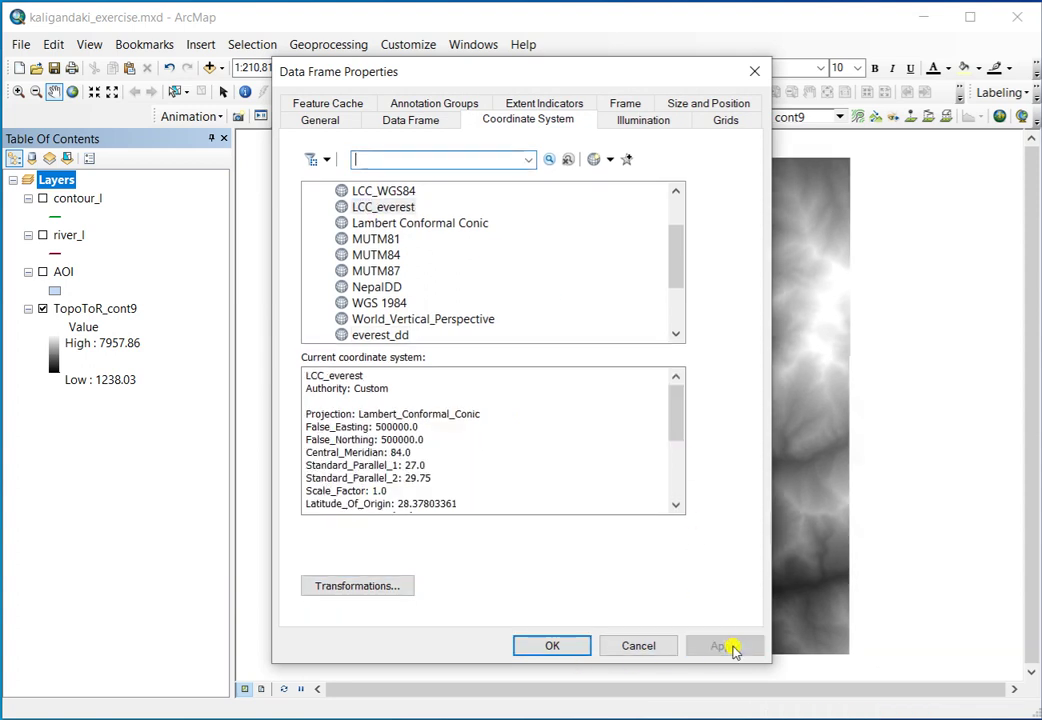
left_click(551, 647)
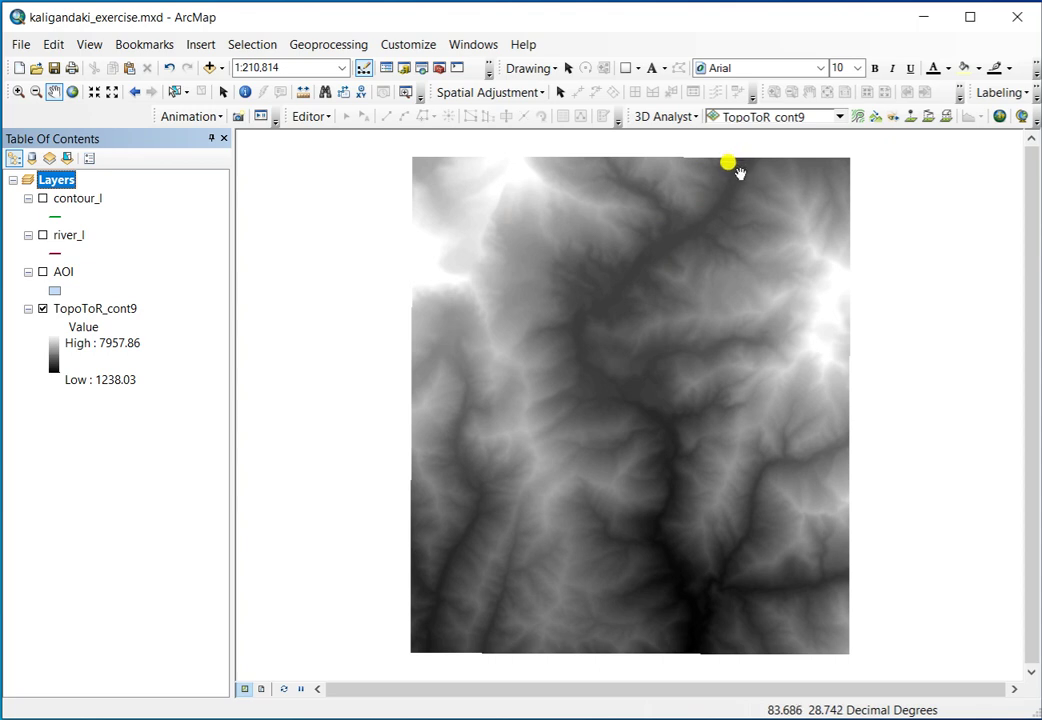
- Define a new feature class named flyby_path_exercise with Line Features type in the line dataset of kaligandaki.gdb
left_click(405, 68)
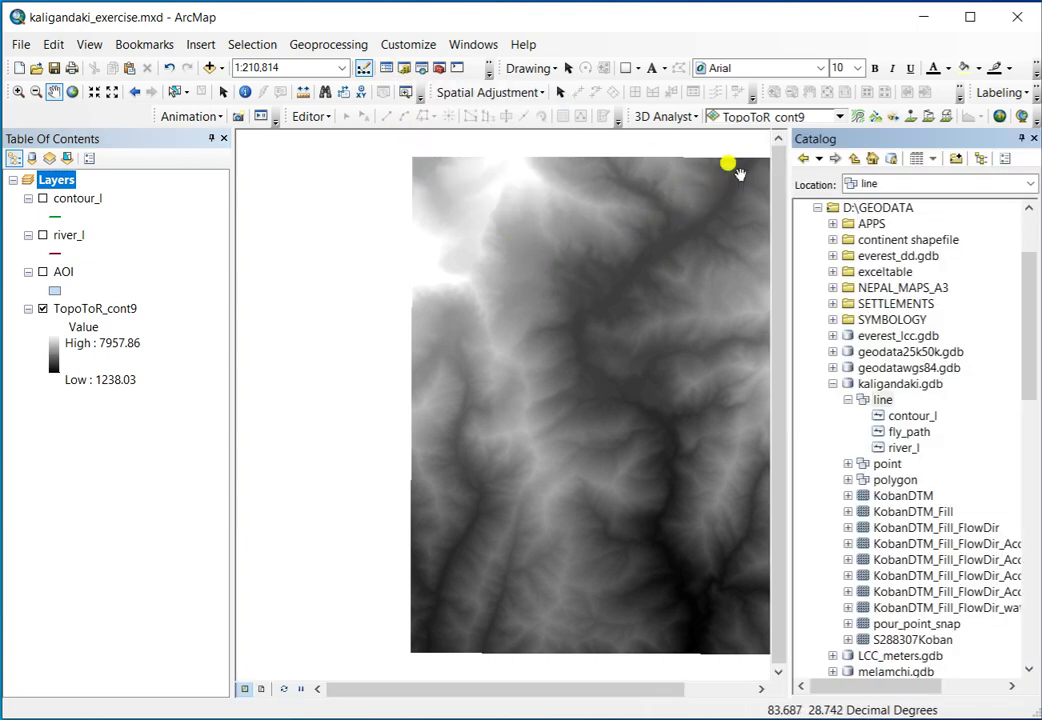
right_click(881, 399)
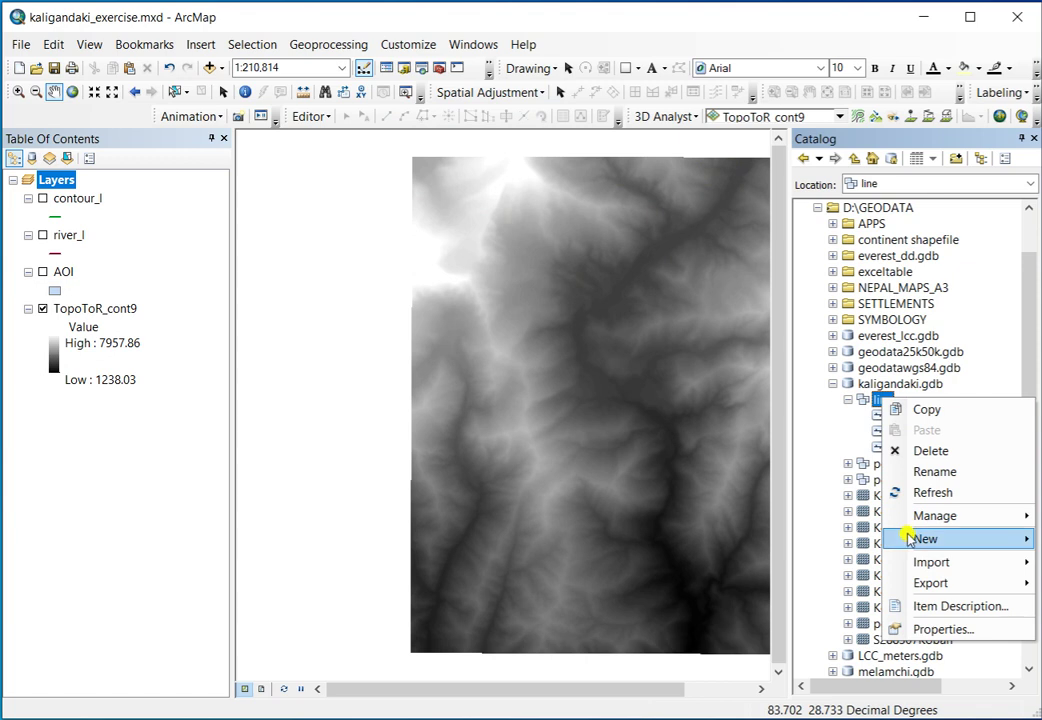
mouse_move(910, 540)
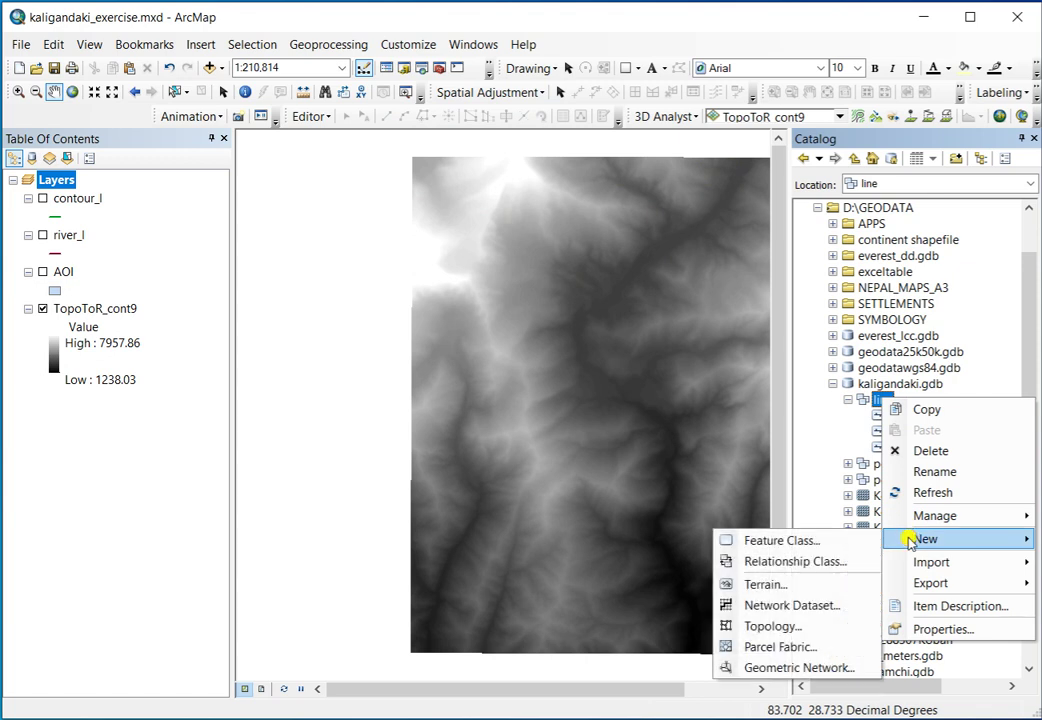
left_click(784, 541)
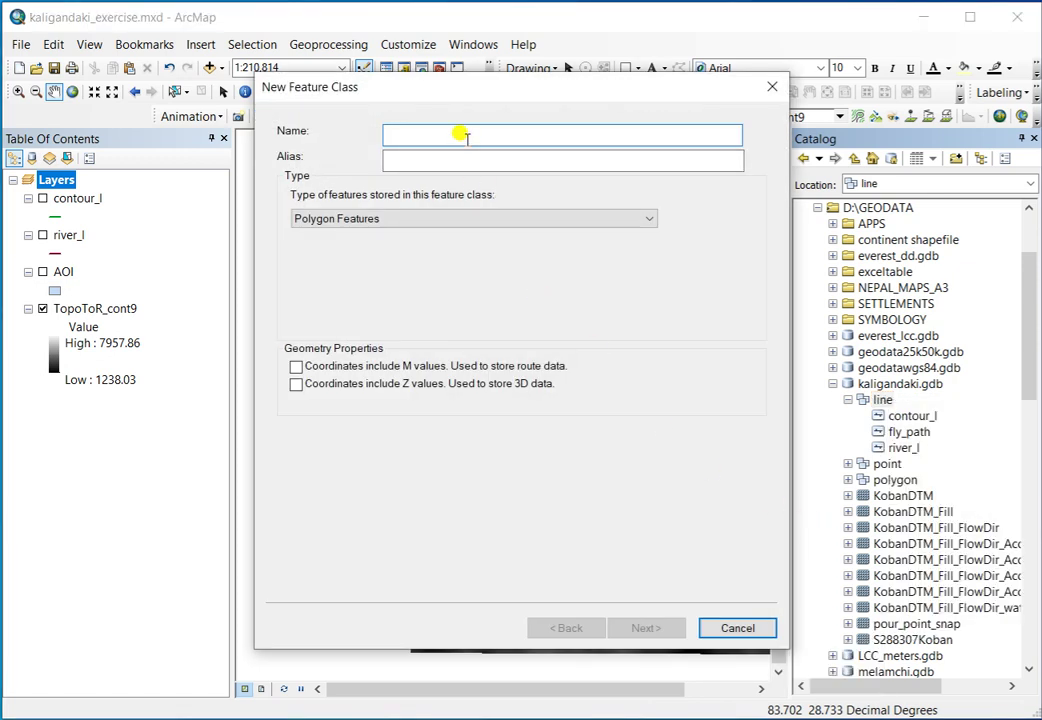
type("flyby")
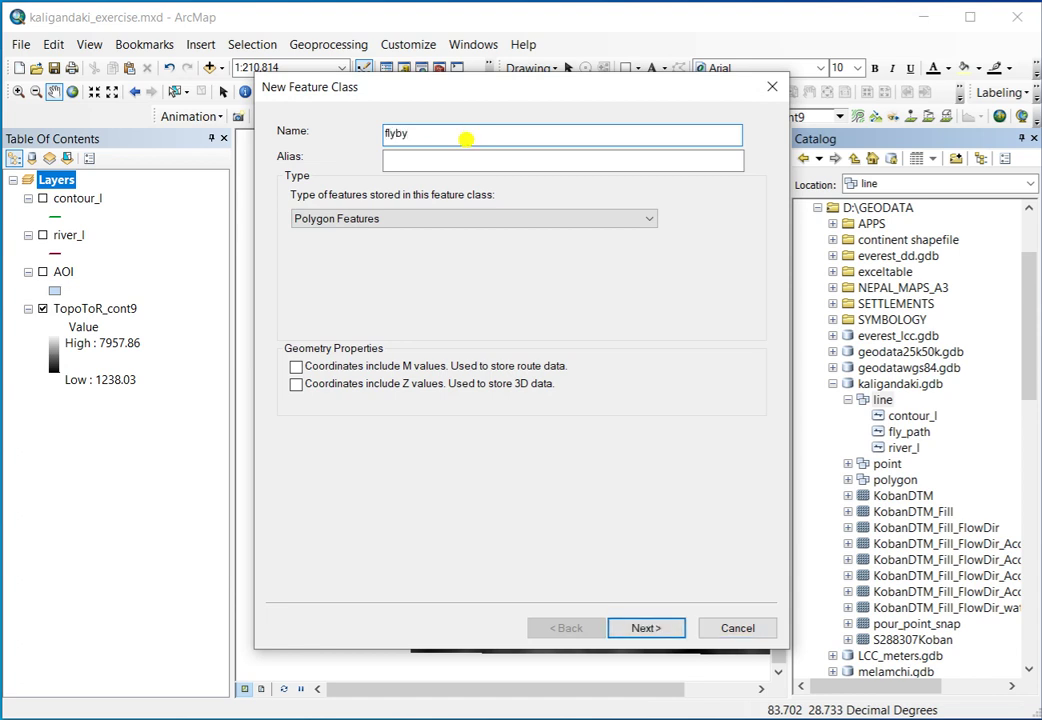
type("_path_exercise")
left_click(388, 219)
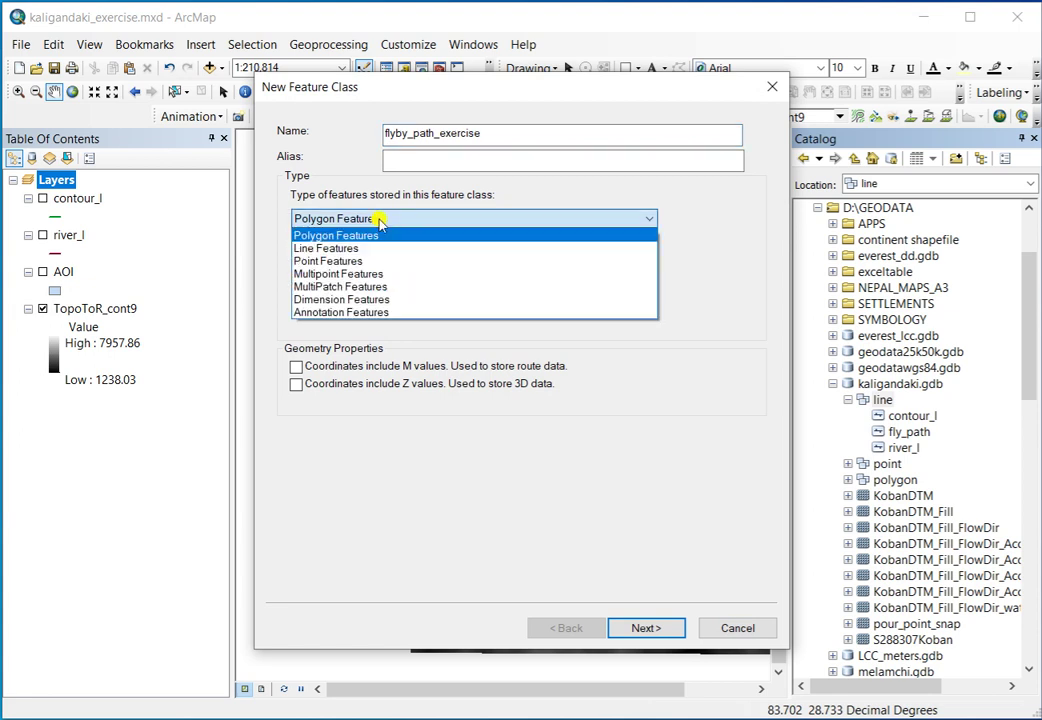
left_click(328, 249)
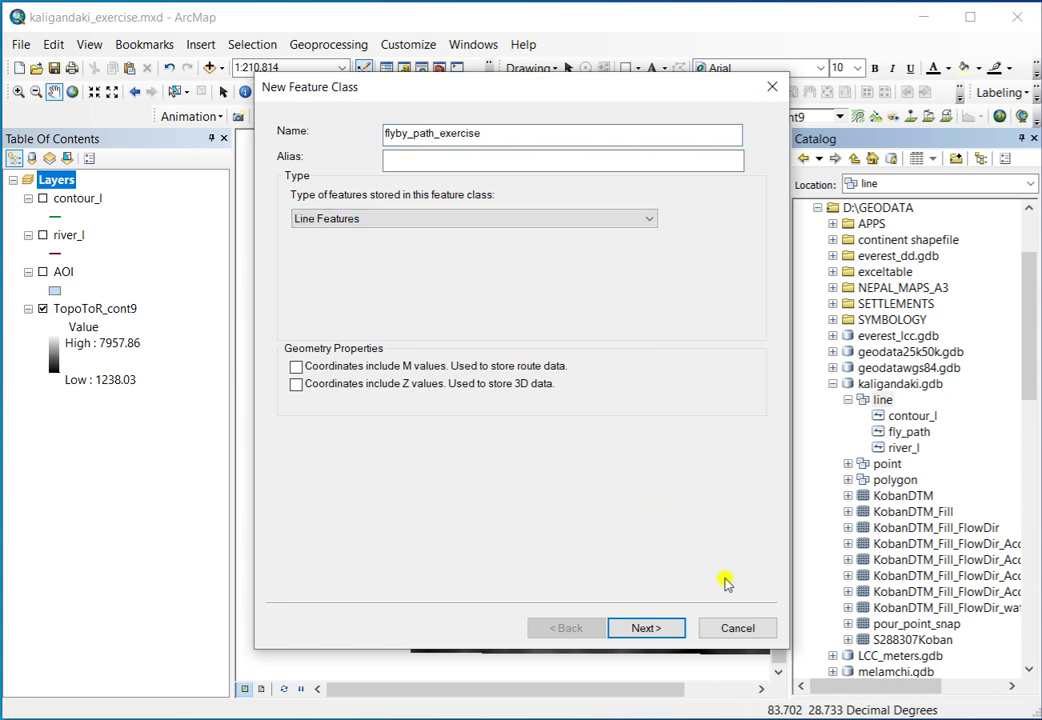
- Finish creating the feature class with the default storage configuration and fields, and close the Catalog
left_click(634, 630)
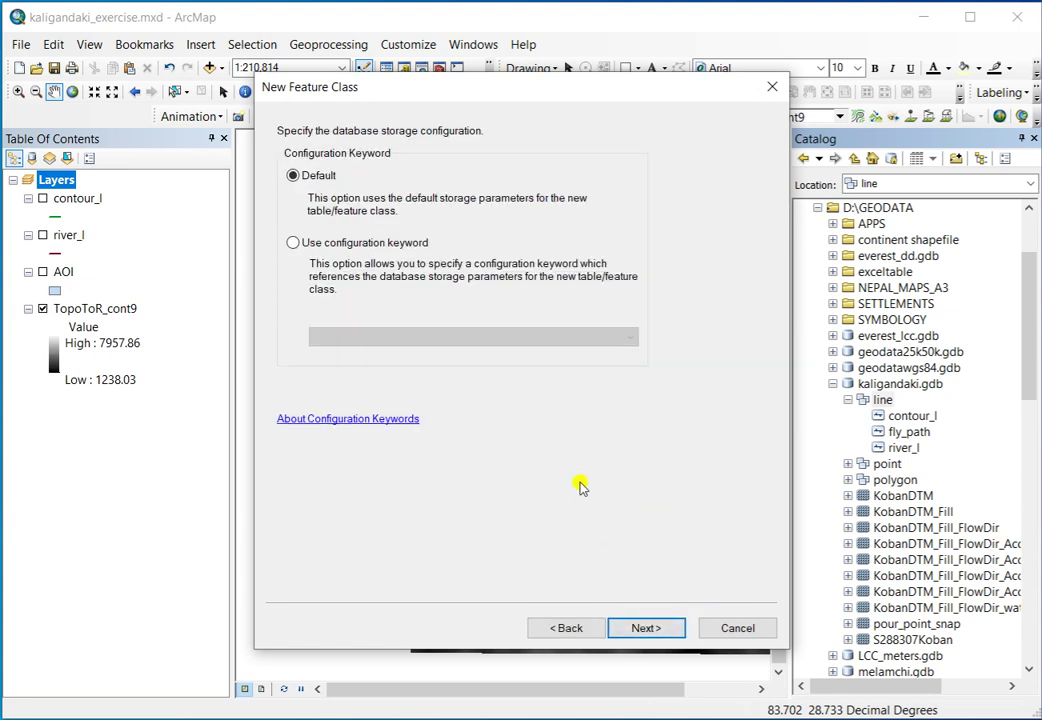
left_click(655, 630)
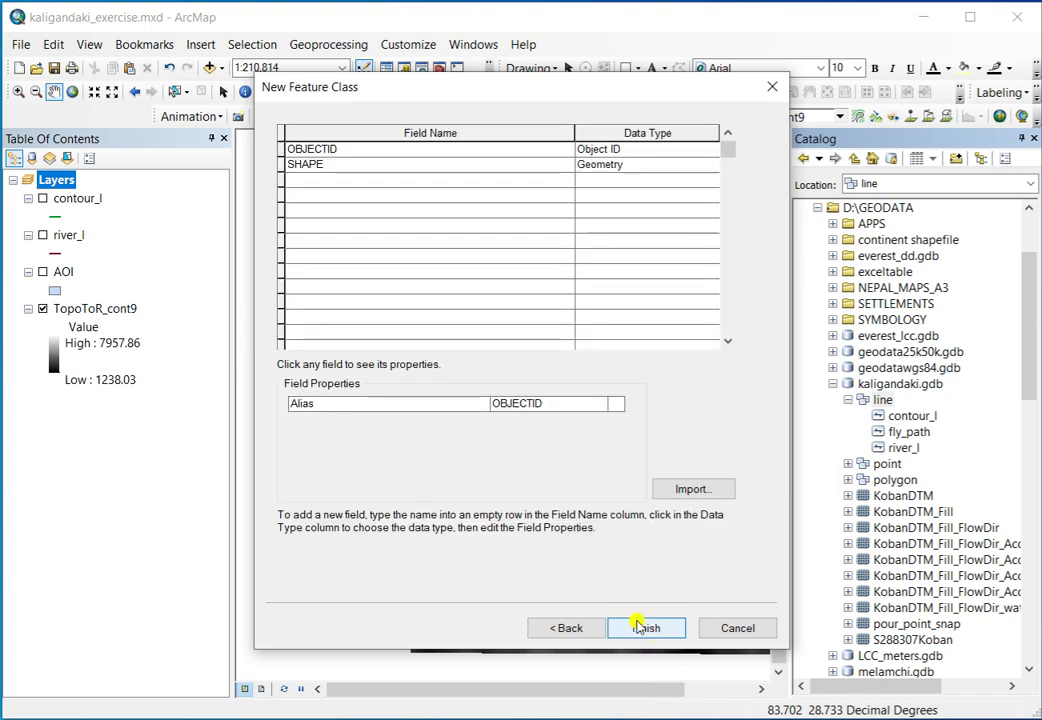
left_click(650, 627)
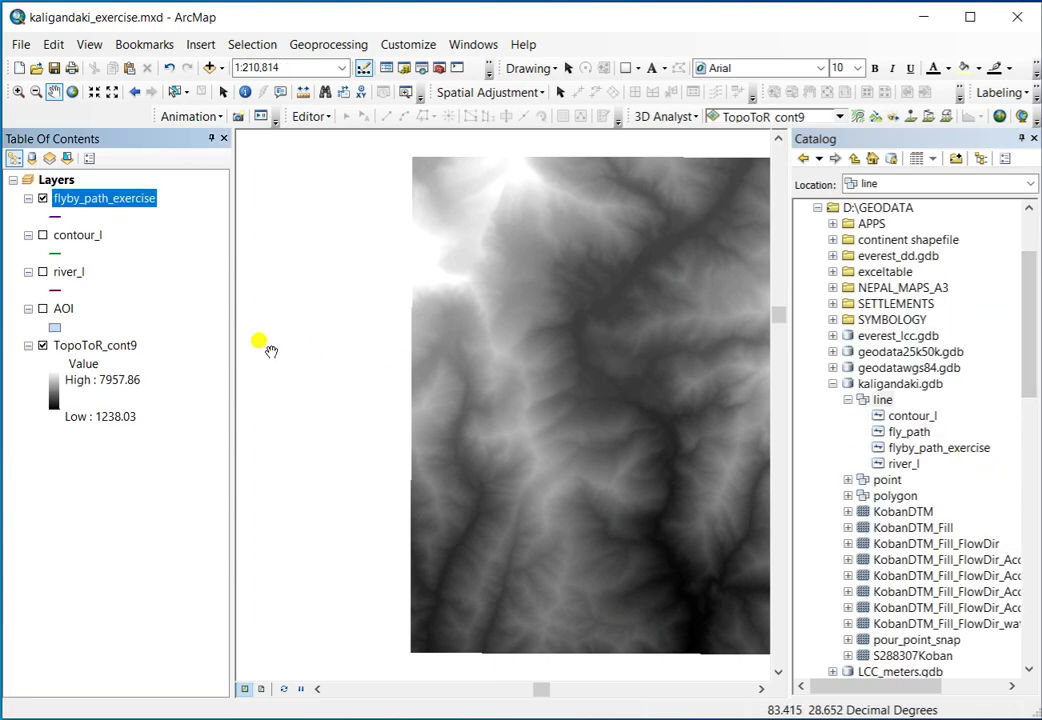
left_click(1033, 138)
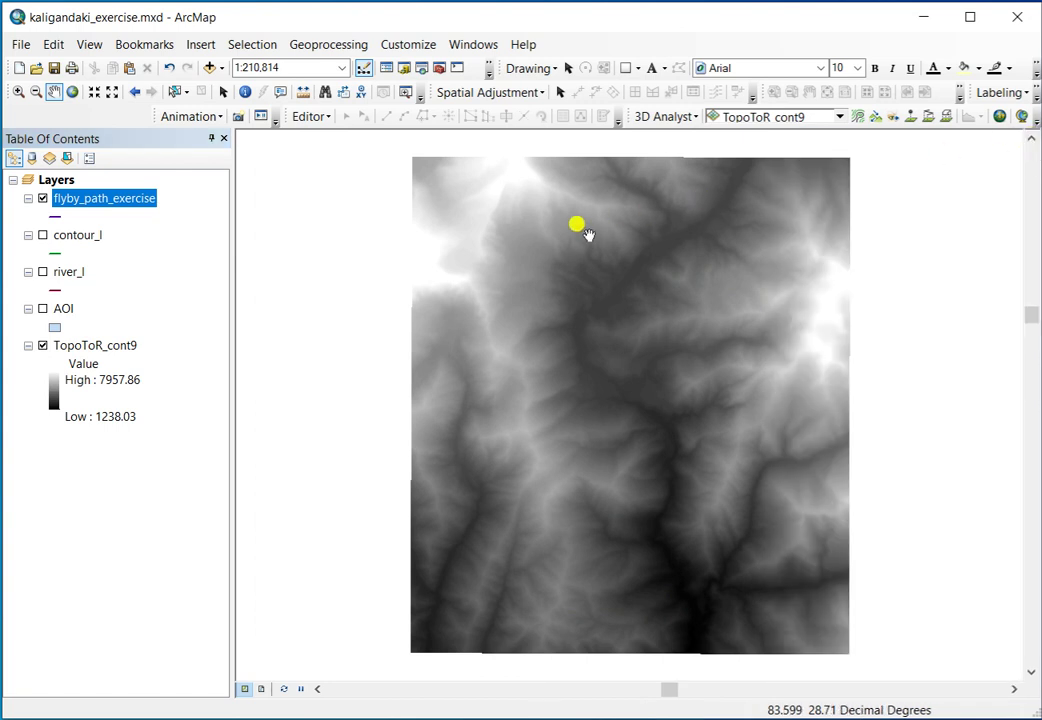
- Start an edit session and choose the flyby_path_exercise template with the Line construction tool
left_click(308, 116)
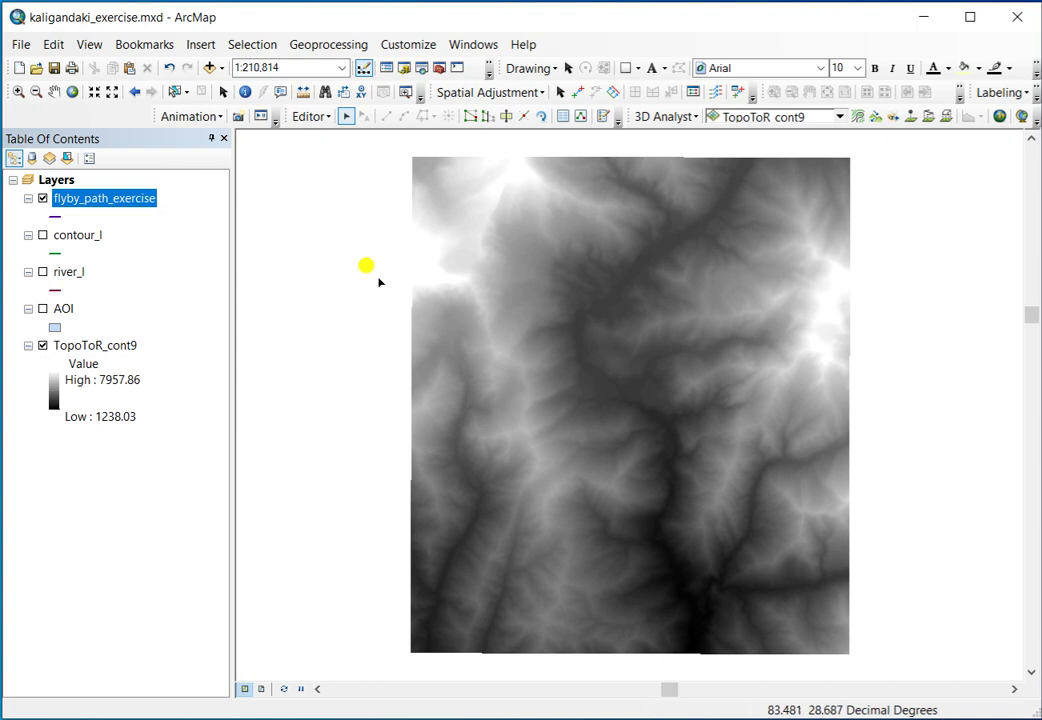
left_click(603, 118)
left_click(874, 223)
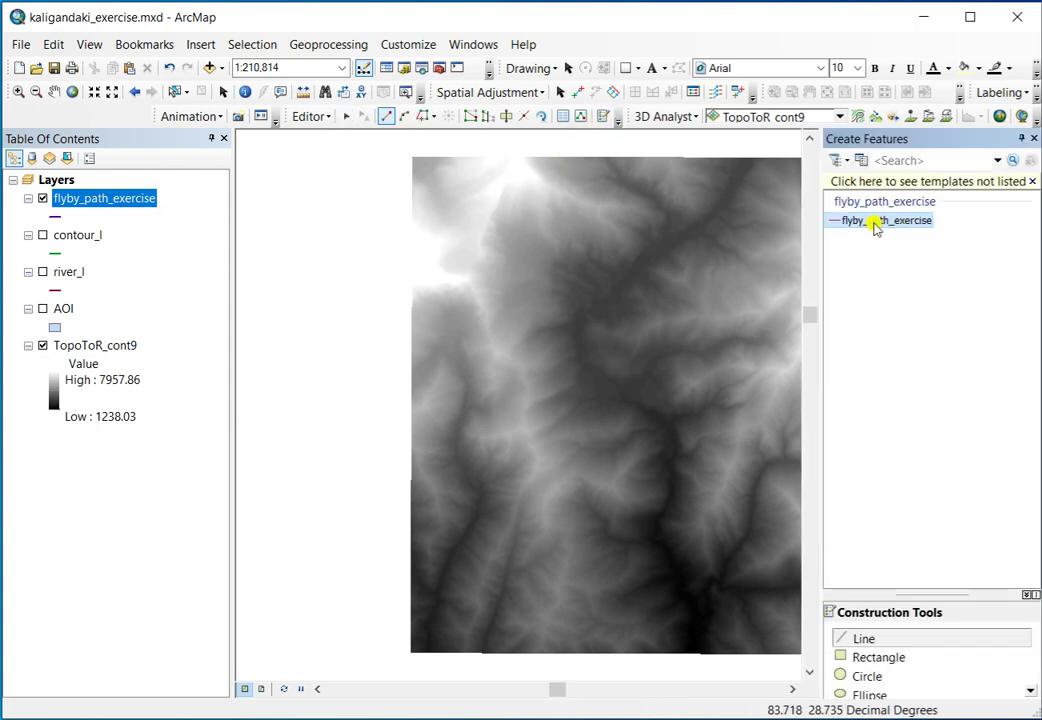
left_click(856, 640)
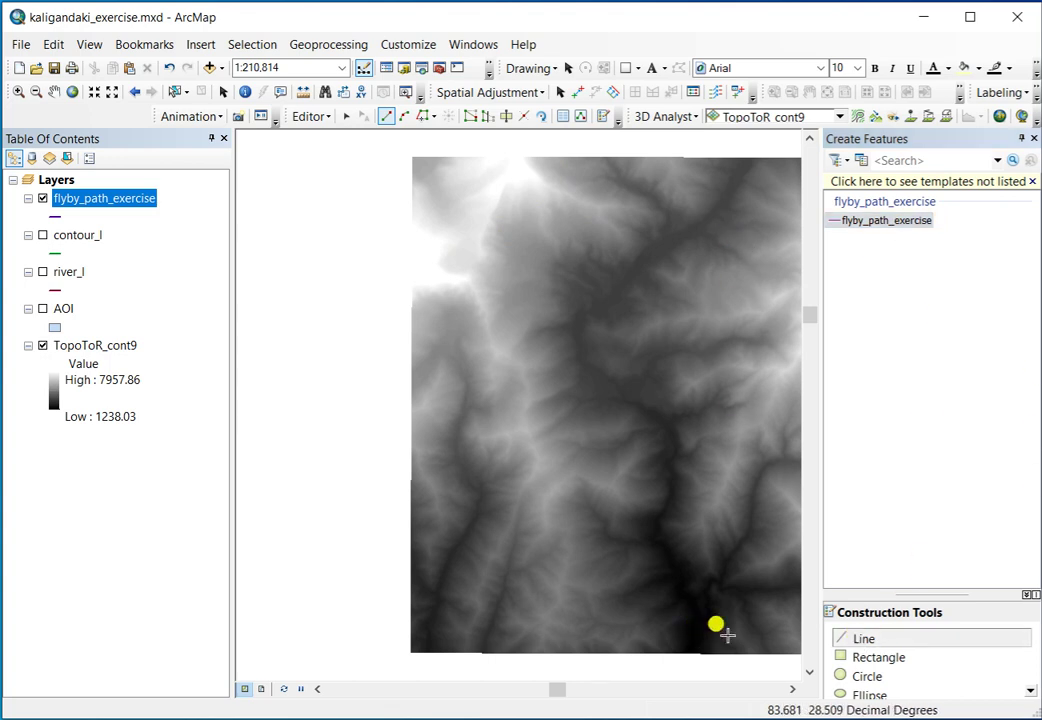
- Digitize a flyby path about 35 km long down the main river valley, from the raster's northern edge to near its southern edge
left_click(750, 160)
left_click(731, 189)
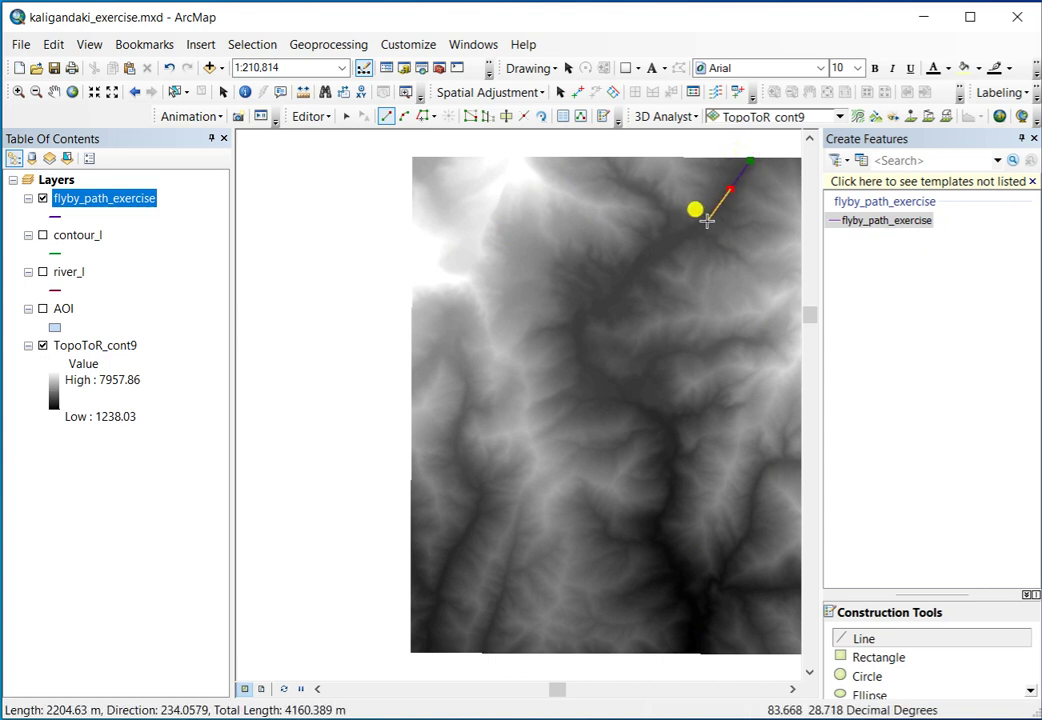
left_click(706, 221)
left_click(680, 239)
left_click(653, 256)
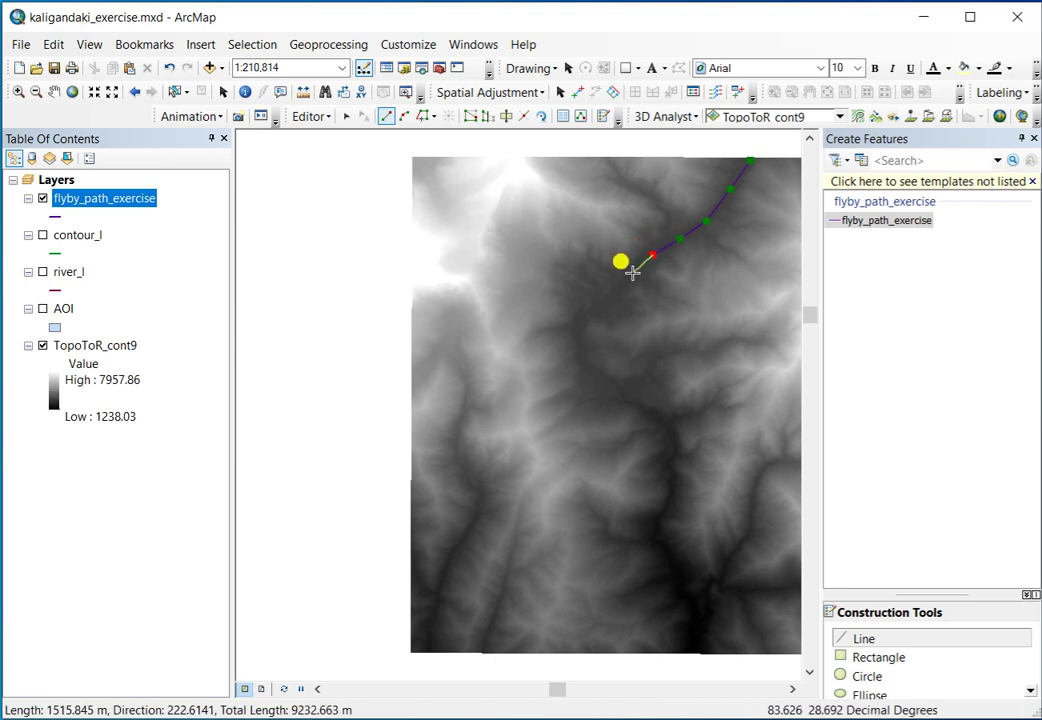
left_click(632, 273)
left_click(610, 296)
left_click(590, 316)
left_click(576, 332)
left_click(582, 359)
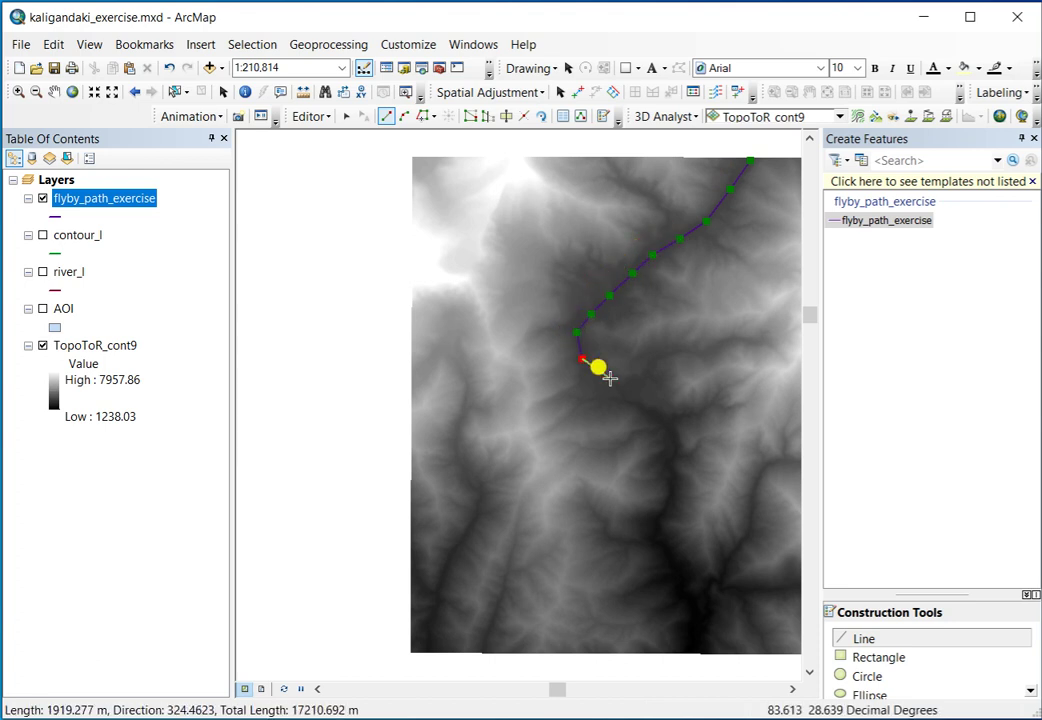
left_click(610, 378)
left_click(625, 397)
left_click(650, 409)
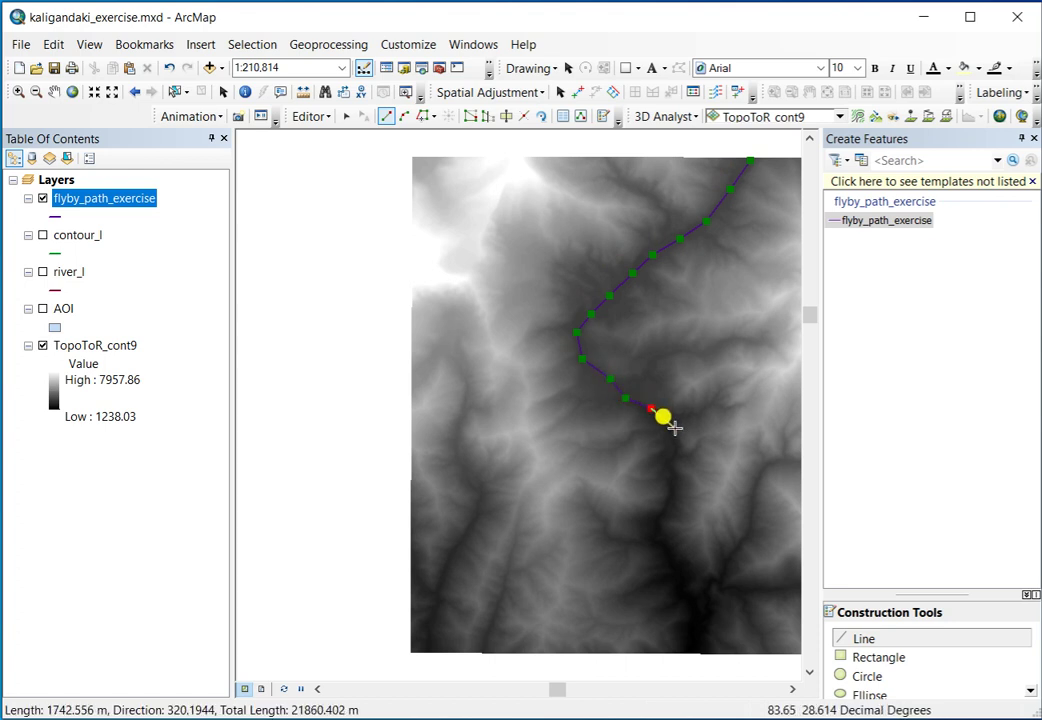
left_click(675, 429)
left_click(675, 448)
left_click(673, 481)
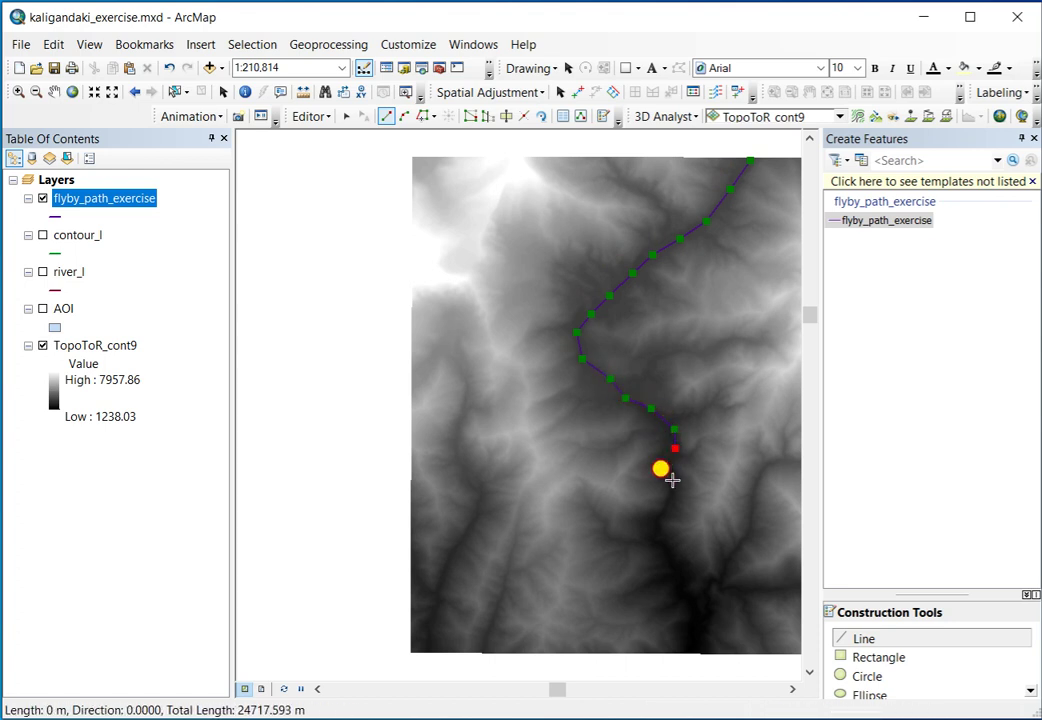
left_click(666, 505)
left_click(652, 529)
left_click(661, 549)
left_click(672, 573)
left_click(686, 586)
left_click(701, 601)
left_click(701, 618)
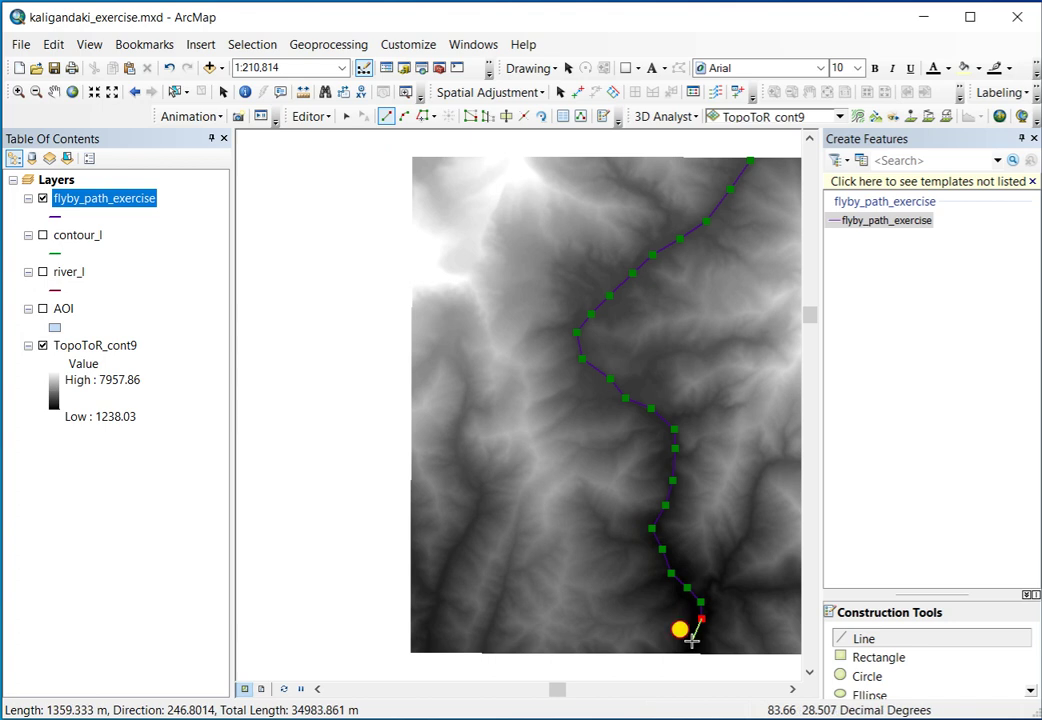
double_click(692, 641)
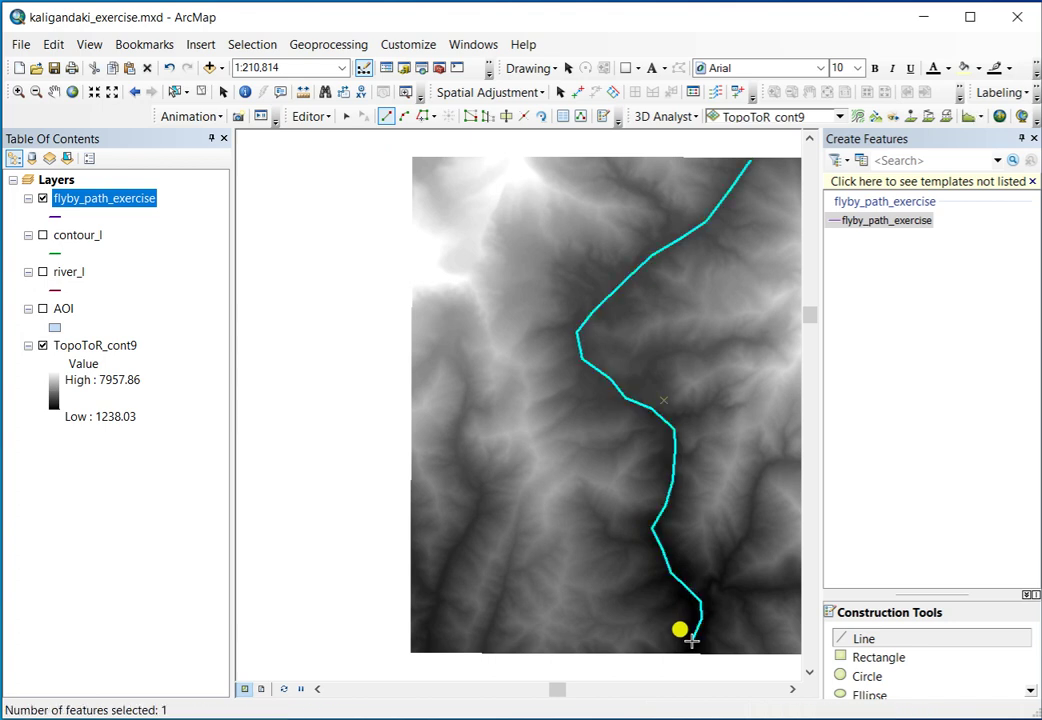
- Close the Create Features window and stop editing, saving the digitized path
left_click(1034, 138)
left_click(310, 116)
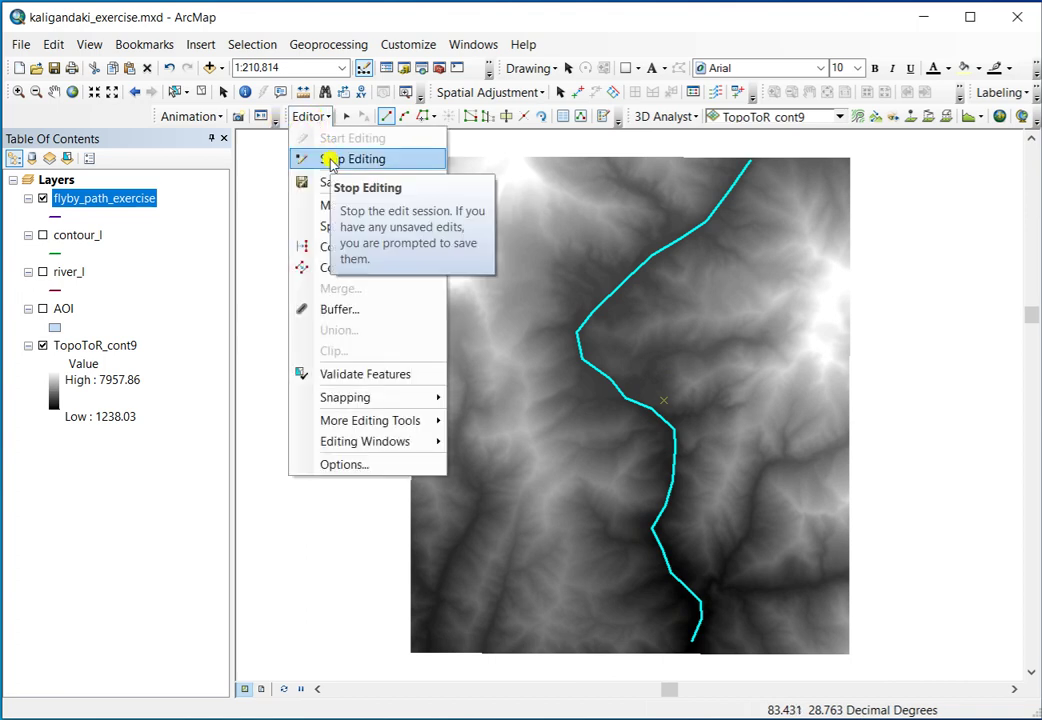
left_click(331, 160)
left_click(319, 479)
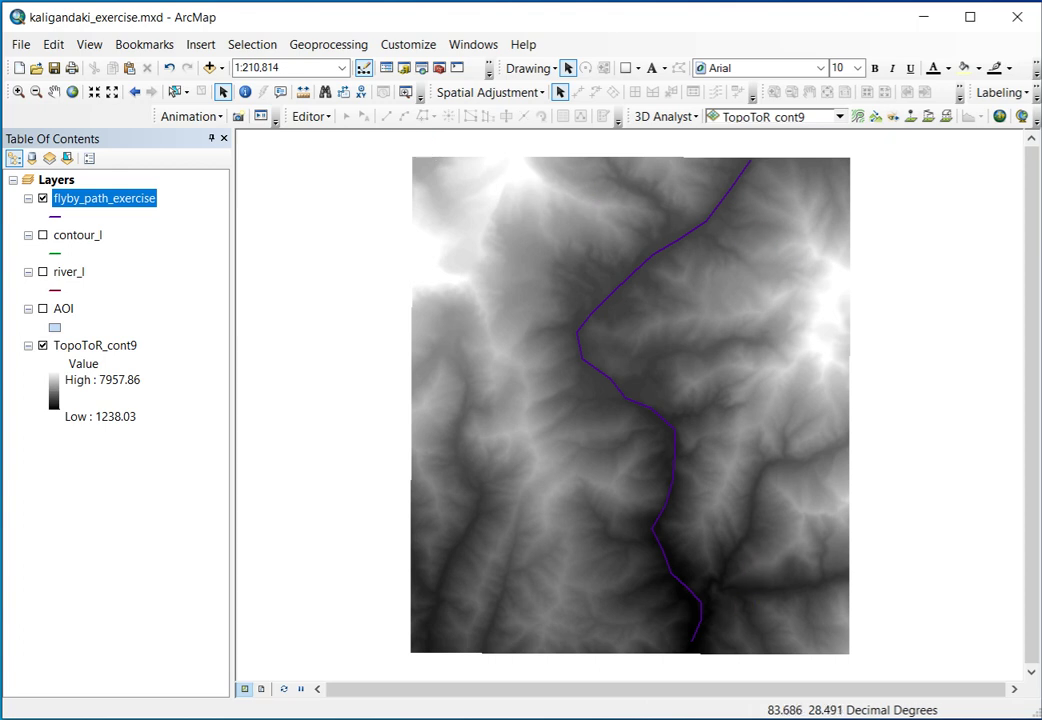
- Switch to ArcScene and set the scene's coordinate system to LCC_everest from the favorites
mouse_move(535, 719)
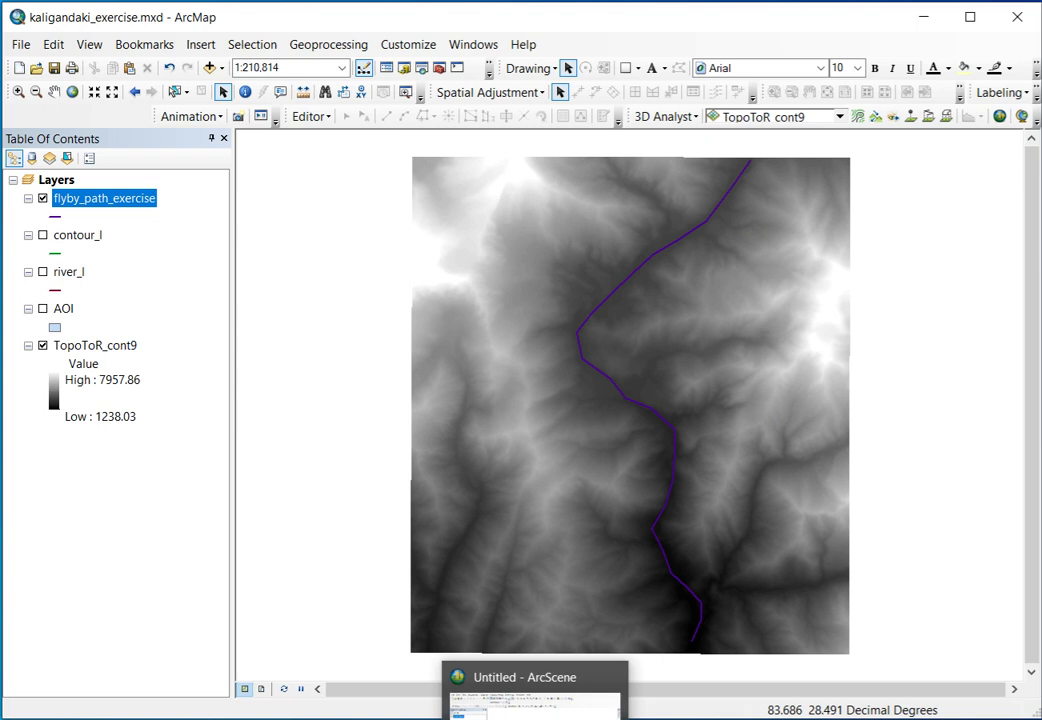
left_click(535, 695)
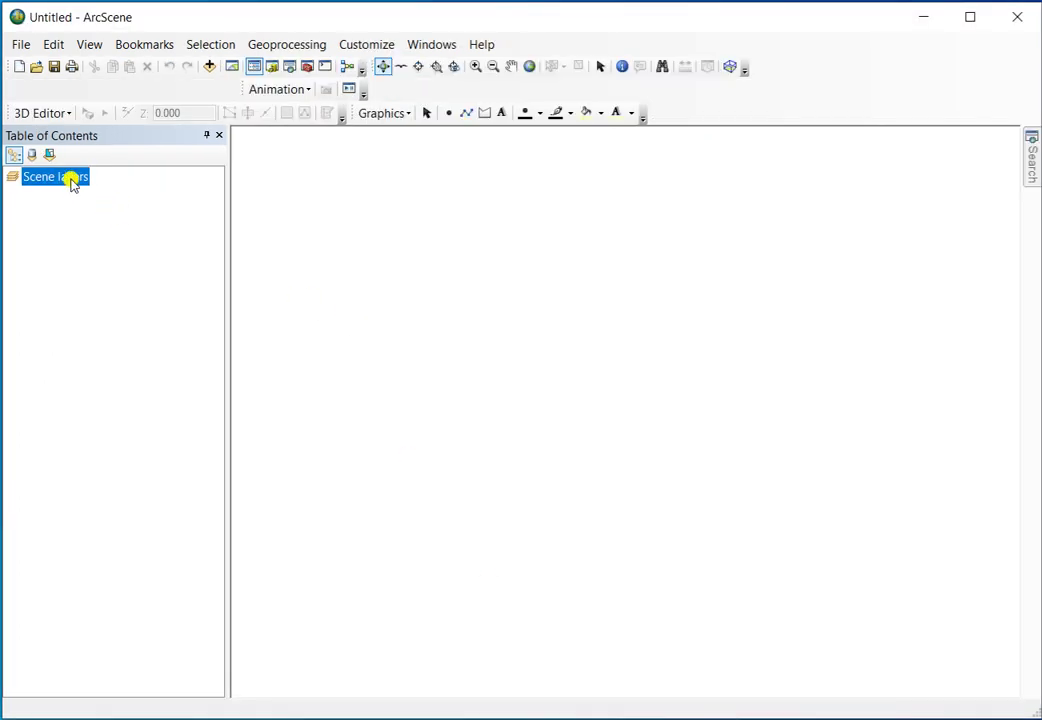
right_click(71, 181)
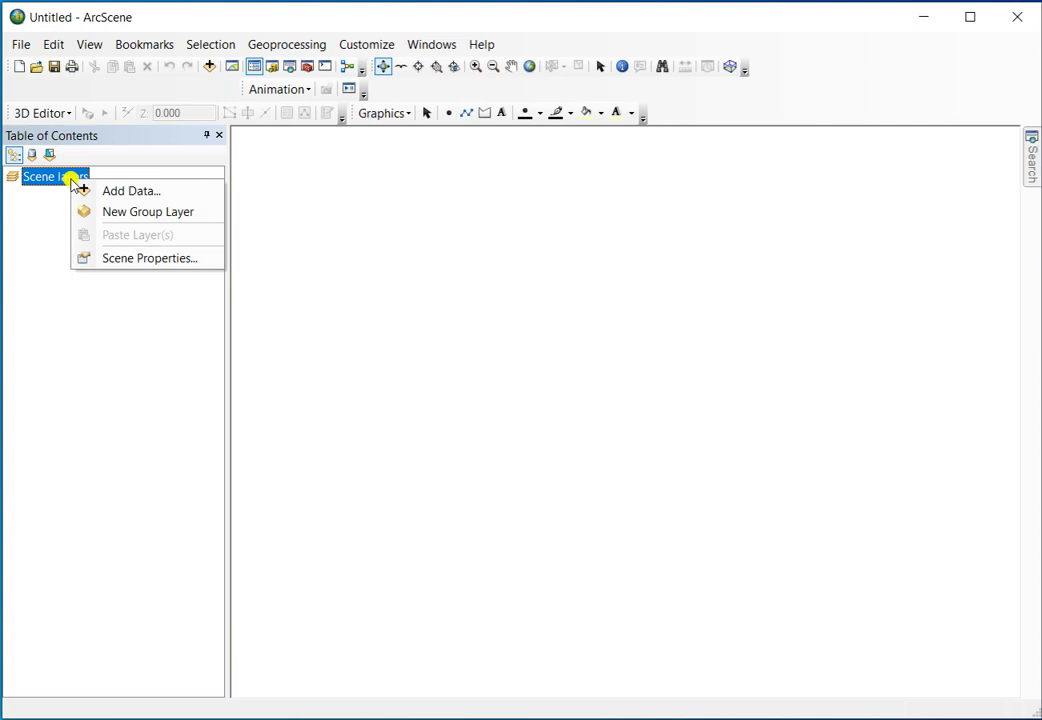
left_click(113, 259)
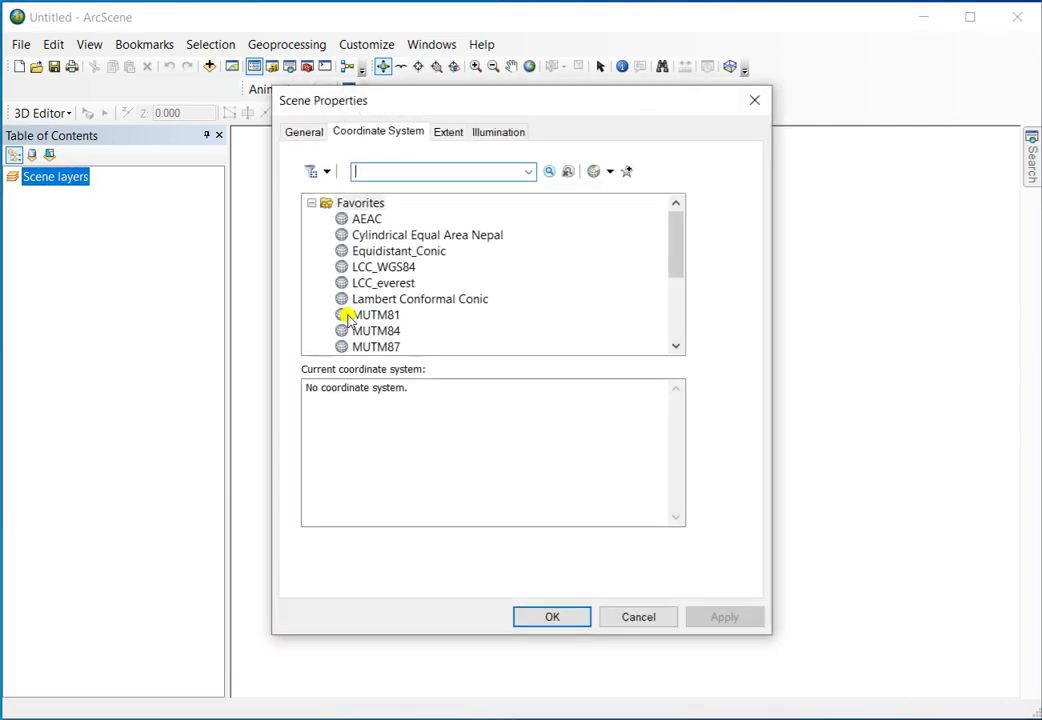
left_click(388, 284)
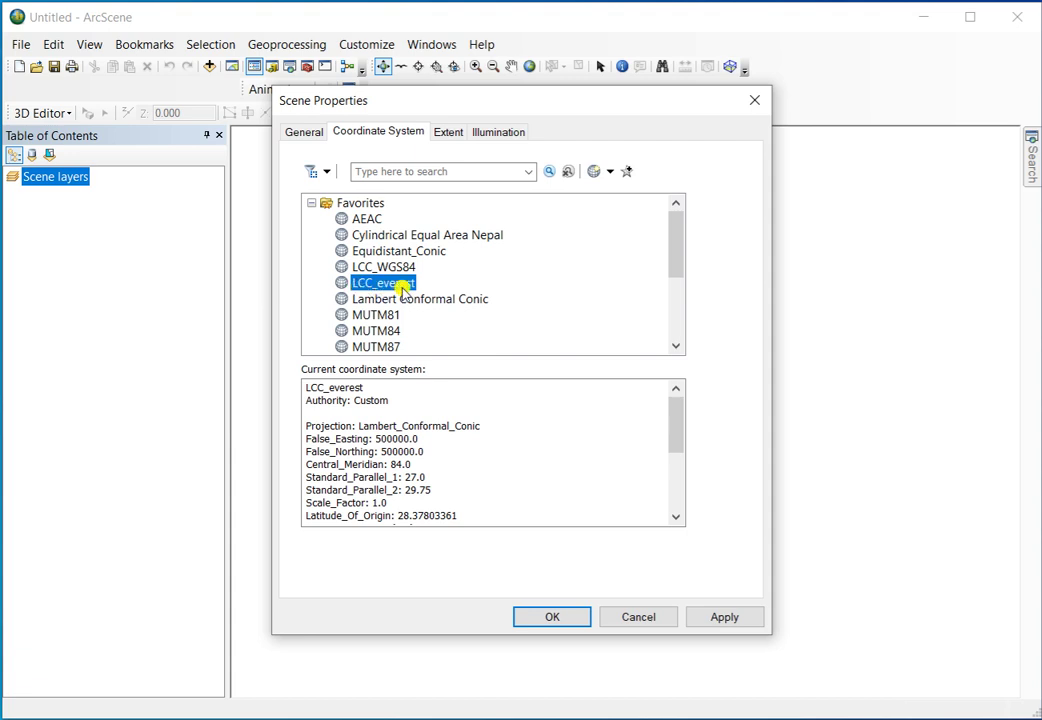
left_click(733, 614)
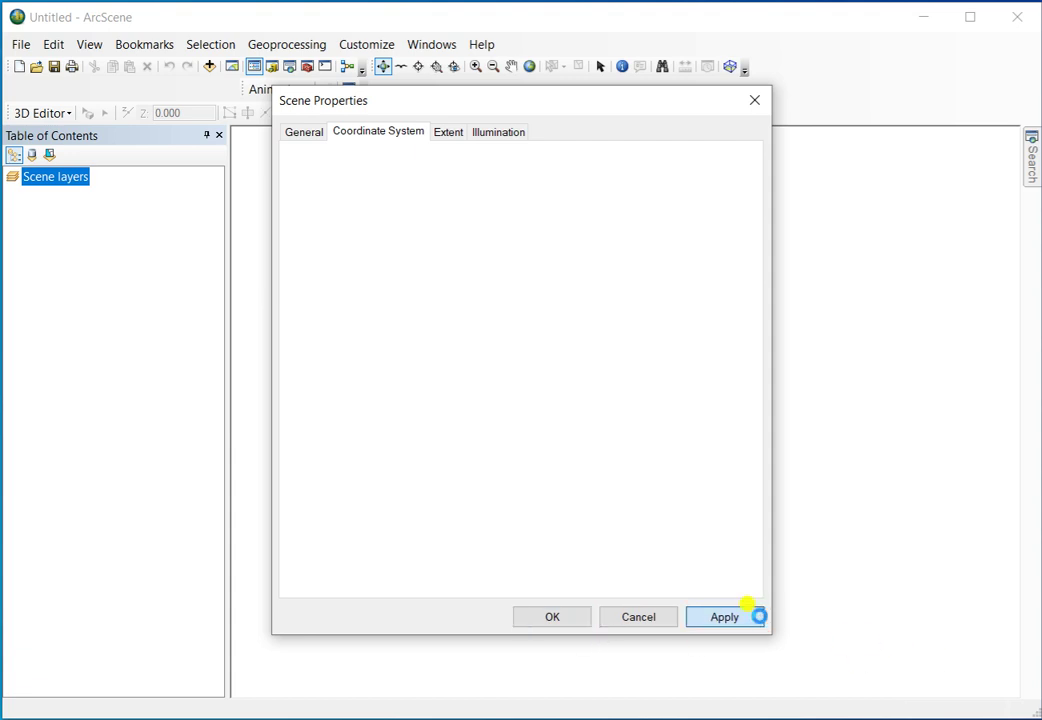
left_click(553, 617)
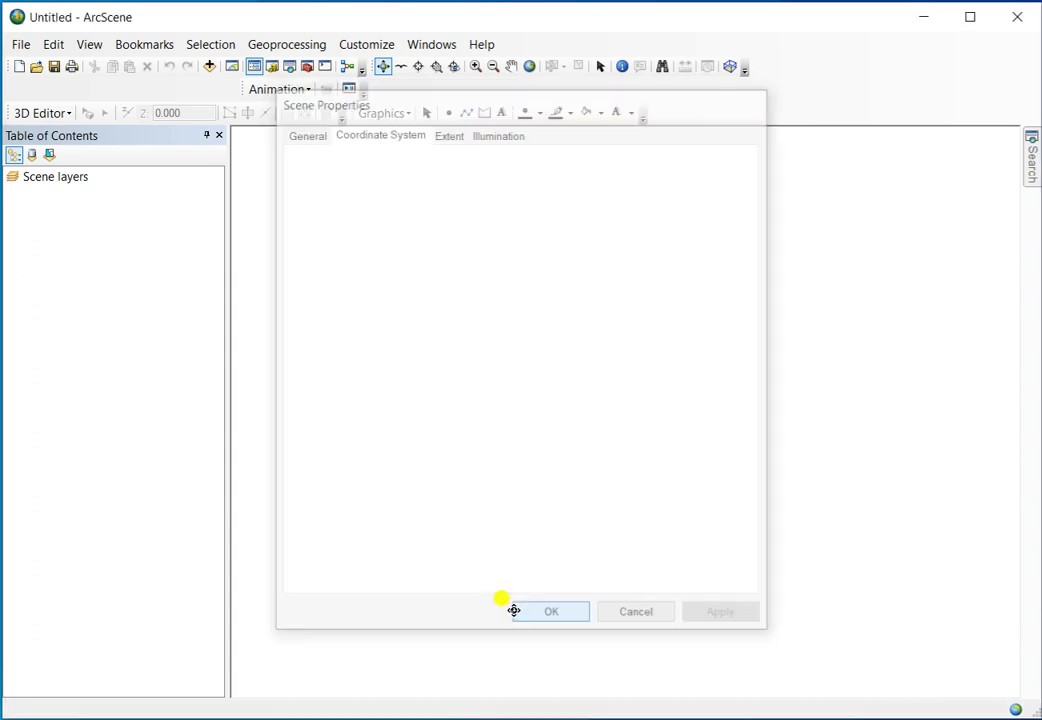
- Add the KobanDTM raster from kaligandaki.gdb to the scene
left_click(209, 66)
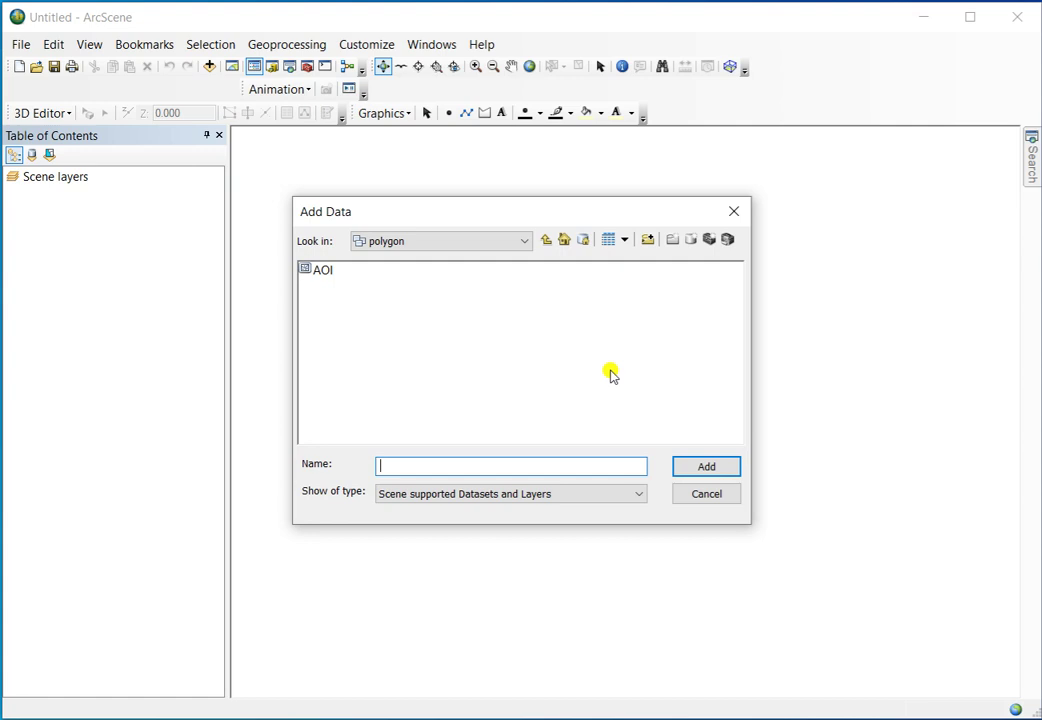
left_click(545, 241)
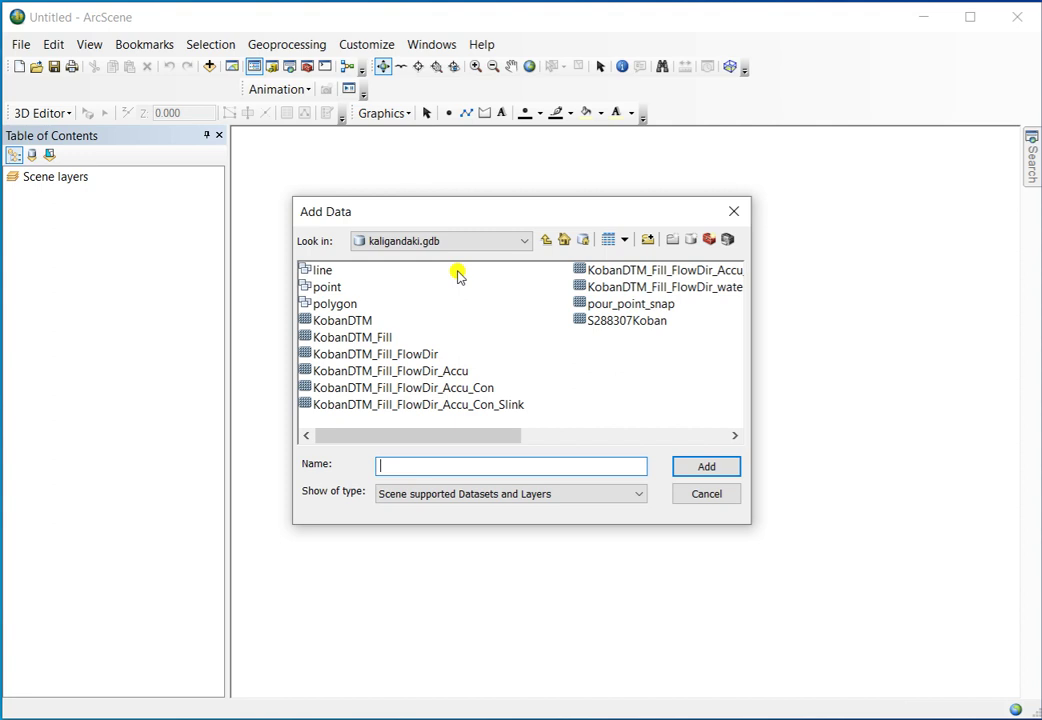
left_click(343, 322)
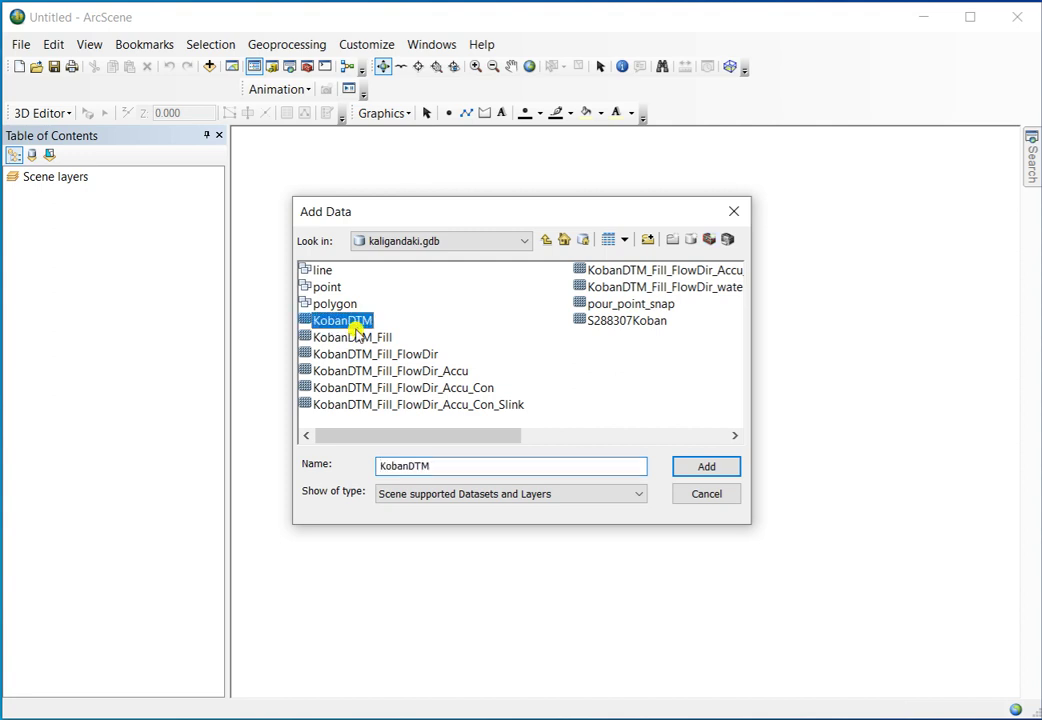
left_click(690, 470)
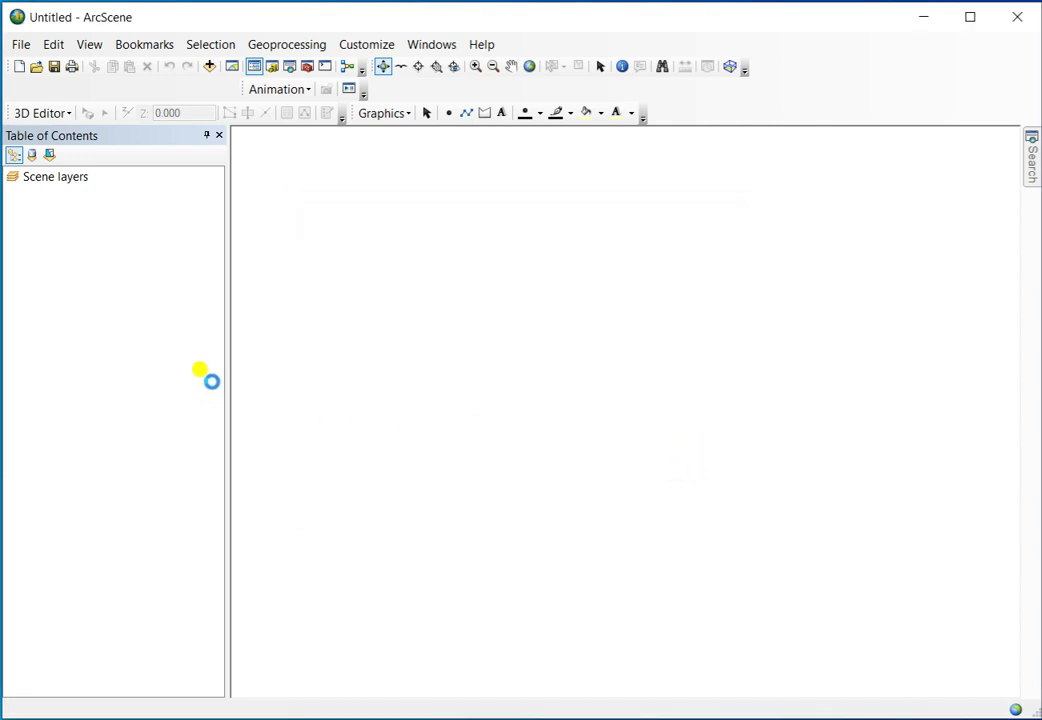
- Set the KobanDTM layer's base heights to float on the custom surface KobanDTM
left_click_drag(777, 576, 656, 598)
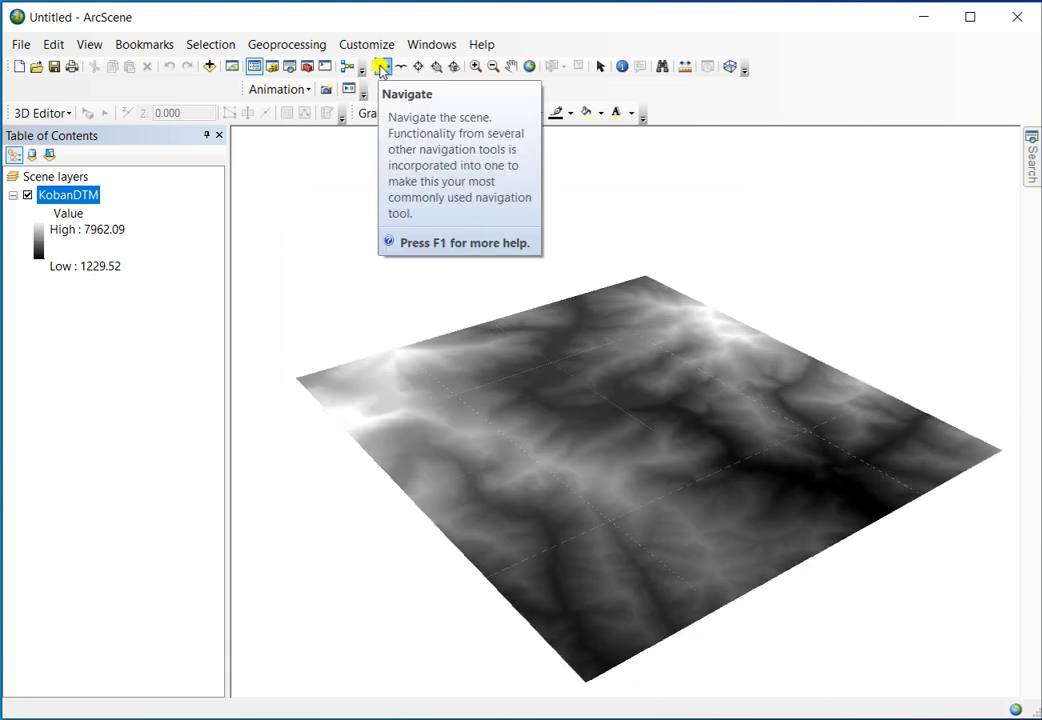
mouse_move(647, 525)
left_mouse_down()
mouse_move(661, 437)
mouse_move(475, 554)
mouse_move(665, 588)
mouse_move(747, 533)
mouse_move(498, 544)
mouse_move(495, 582)
mouse_move(474, 561)
mouse_move(816, 574)
mouse_move(689, 554)
mouse_move(884, 598)
mouse_move(859, 596)
left_mouse_up()
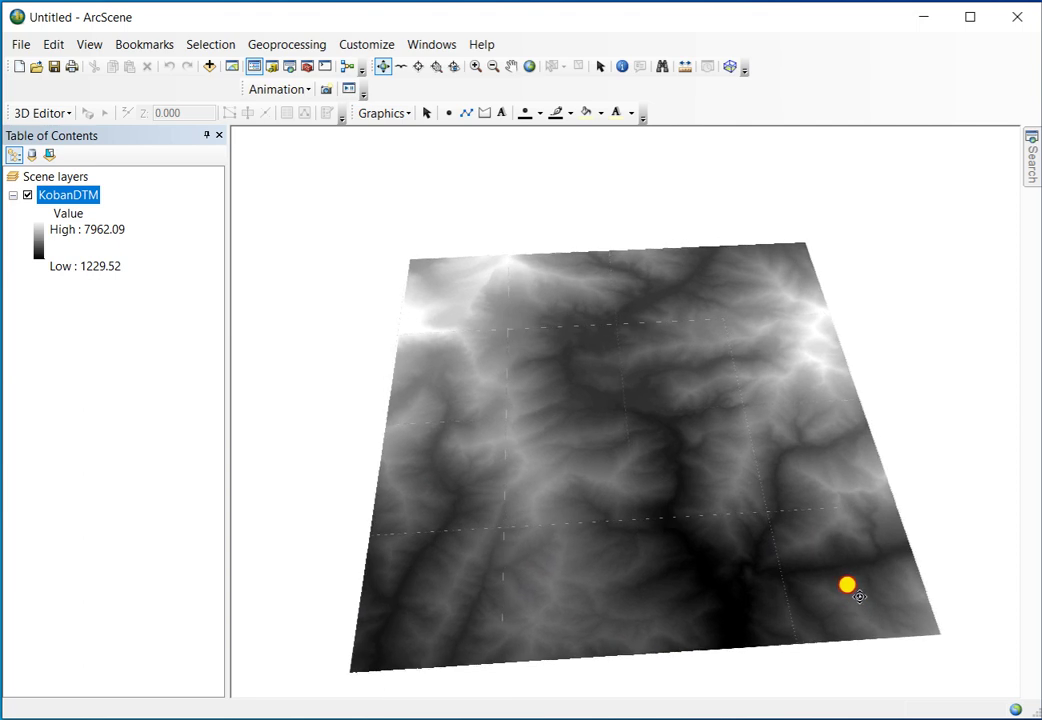
left_click_drag(715, 627, 695, 611)
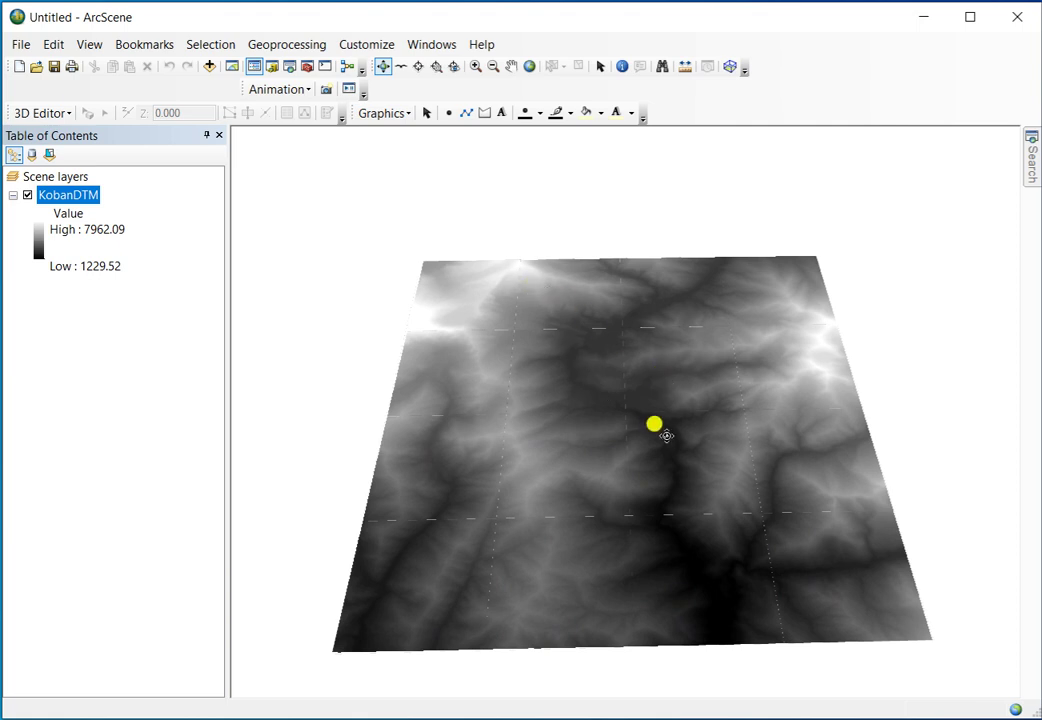
mouse_move(633, 593)
left_mouse_down()
mouse_move(635, 455)
mouse_move(638, 543)
left_mouse_up()
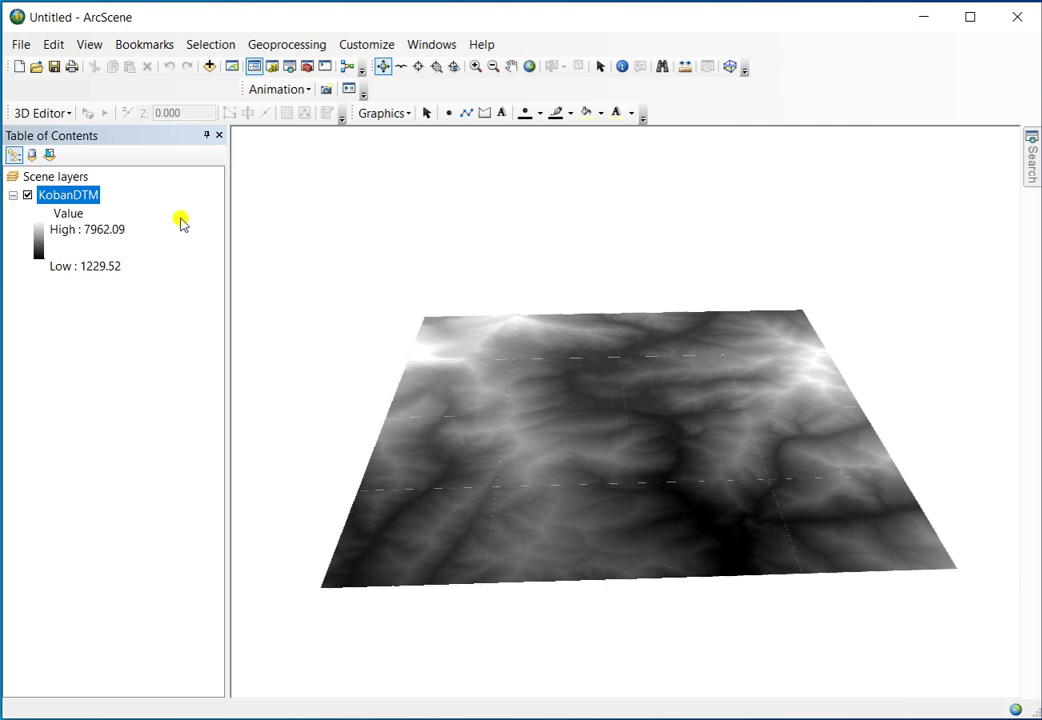
right_click(60, 197)
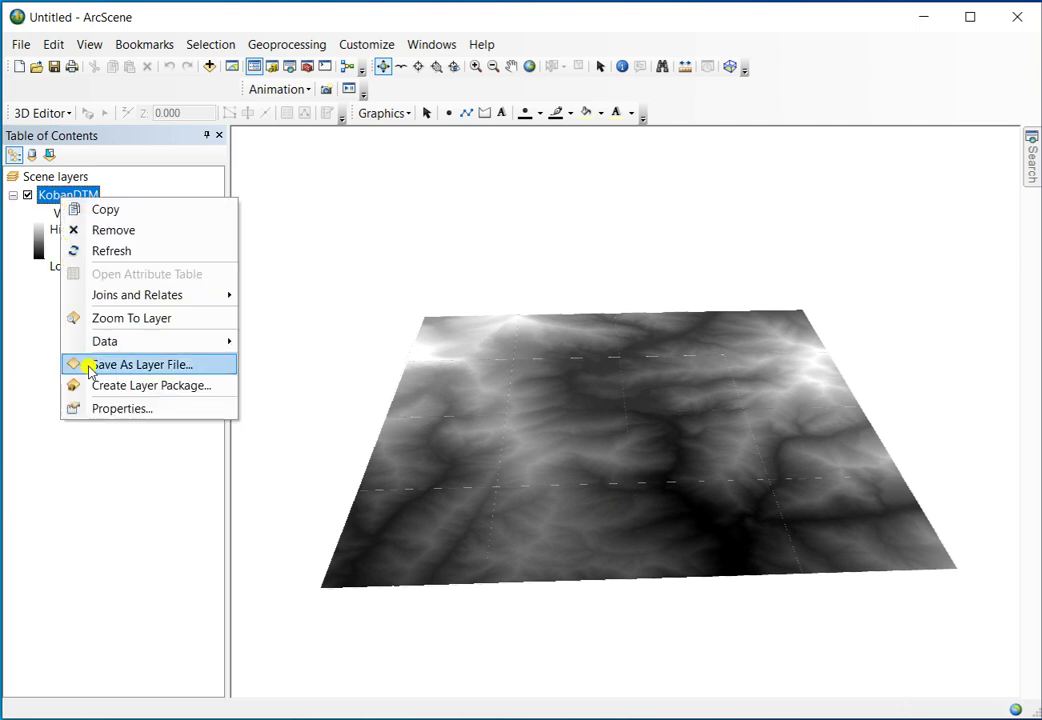
left_click(100, 410)
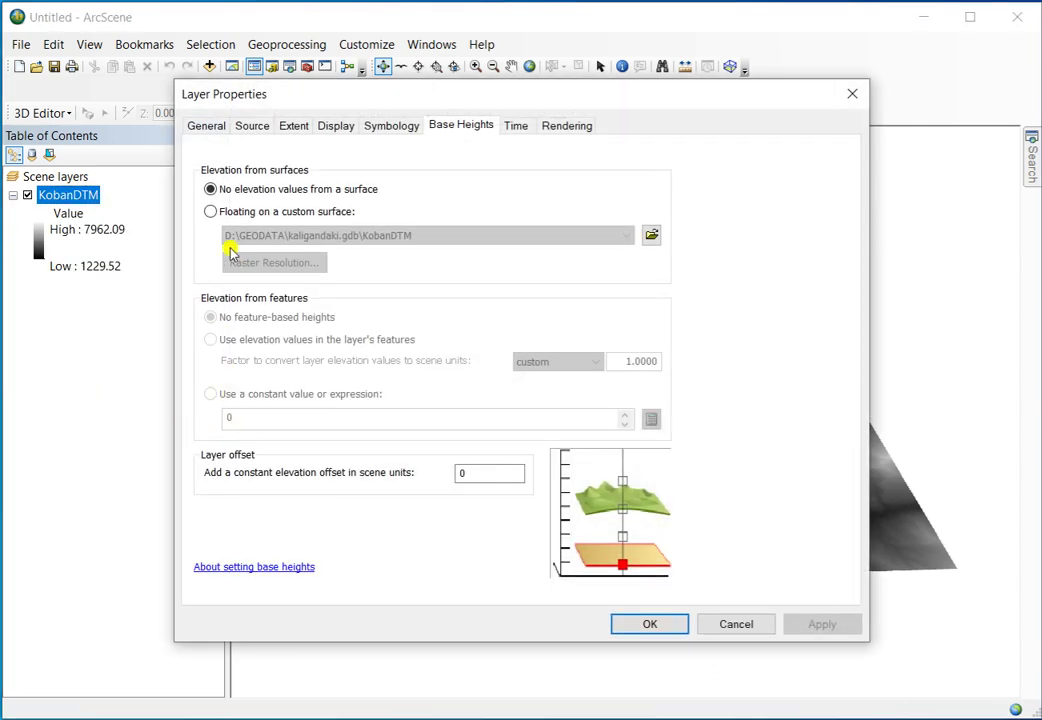
left_click(211, 213)
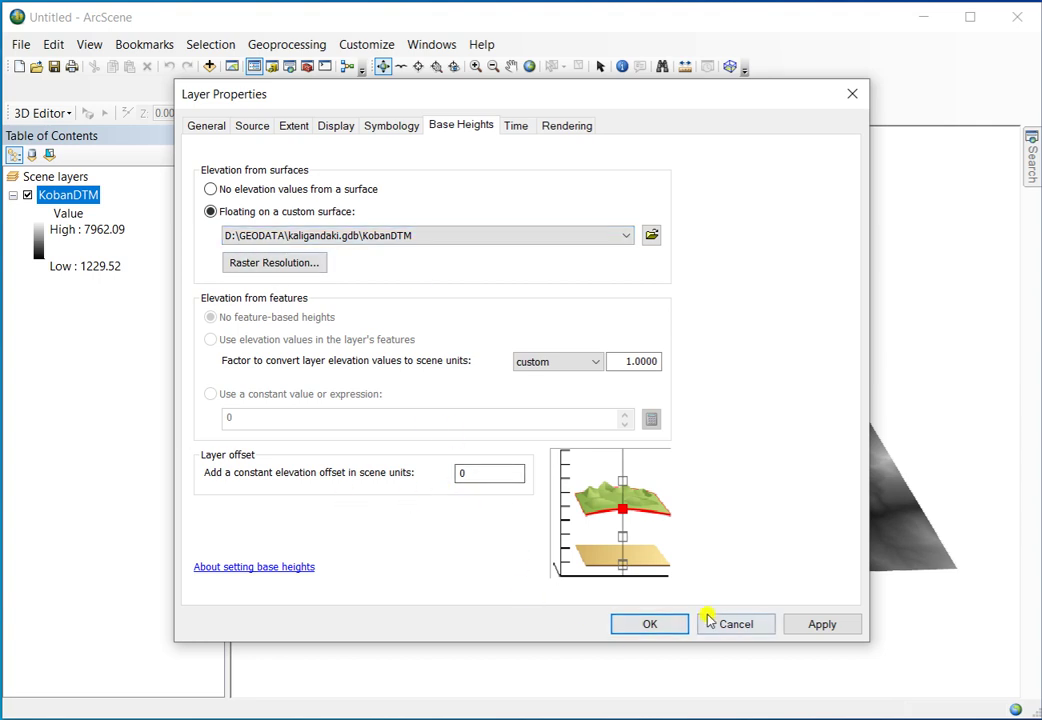
left_click(832, 628)
left_click(650, 622)
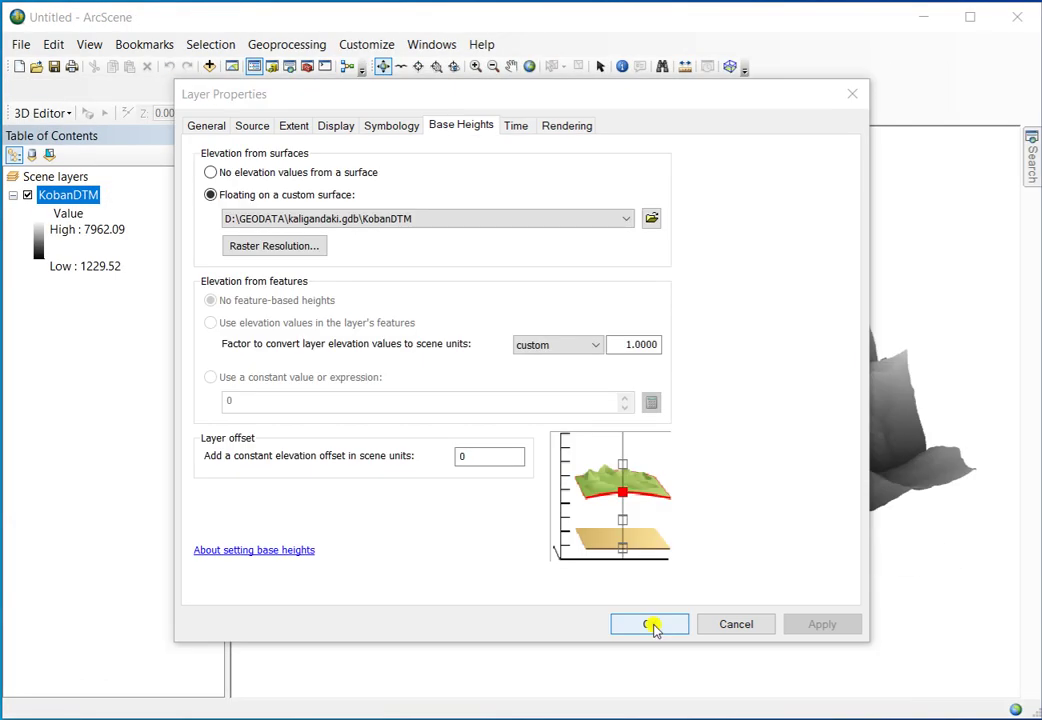
left_click(651, 623)
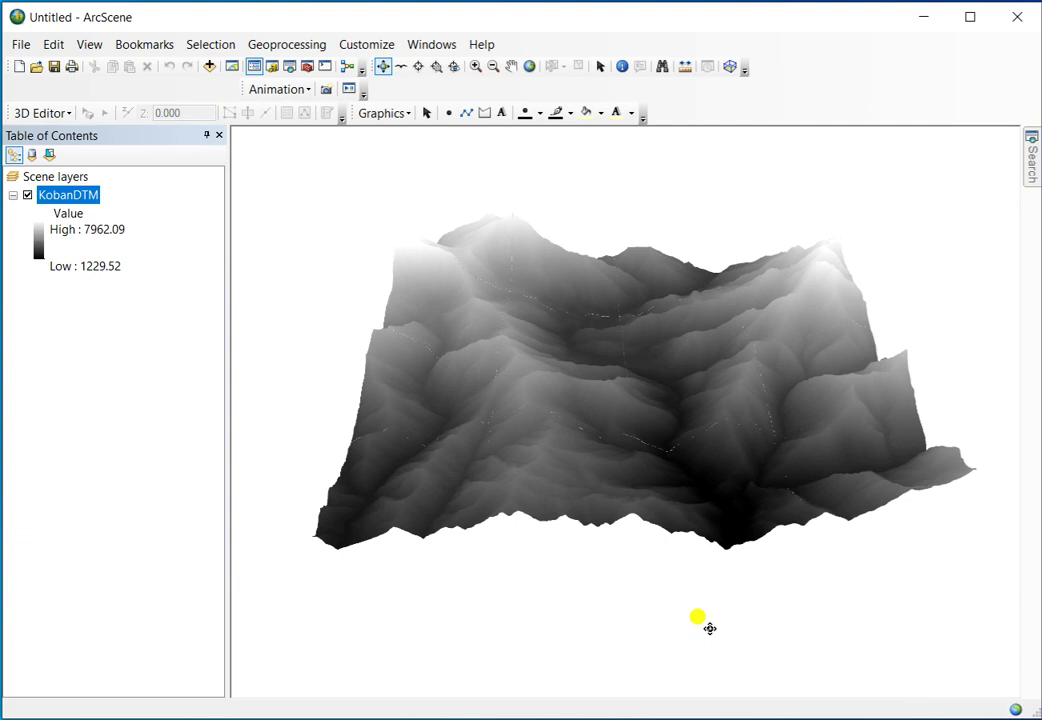
- Collapse the KobanDTM legend and add the S288307Koban raster from kaligandaki.gdb to the scene
left_click_drag(726, 483, 686, 557)
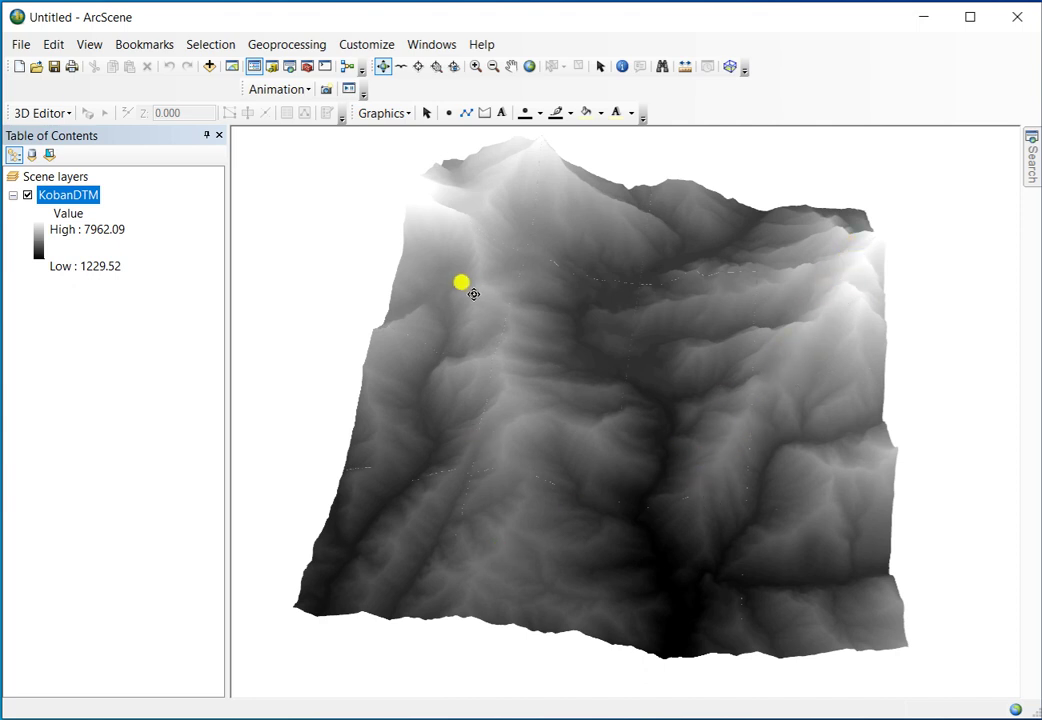
left_click(12, 196)
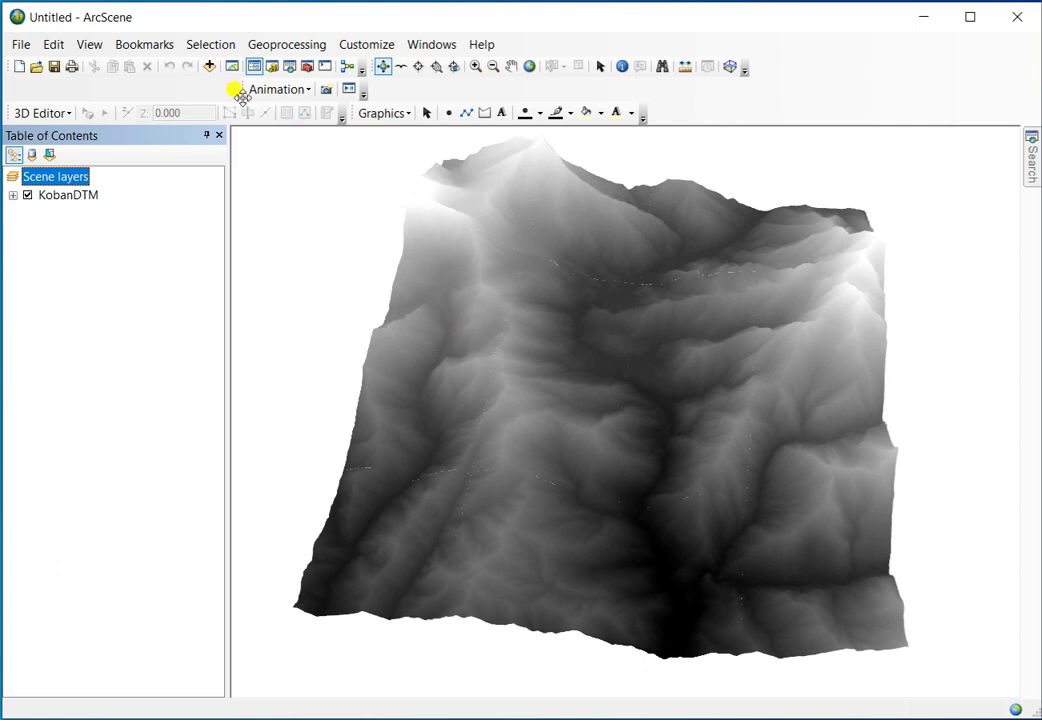
left_click(209, 66)
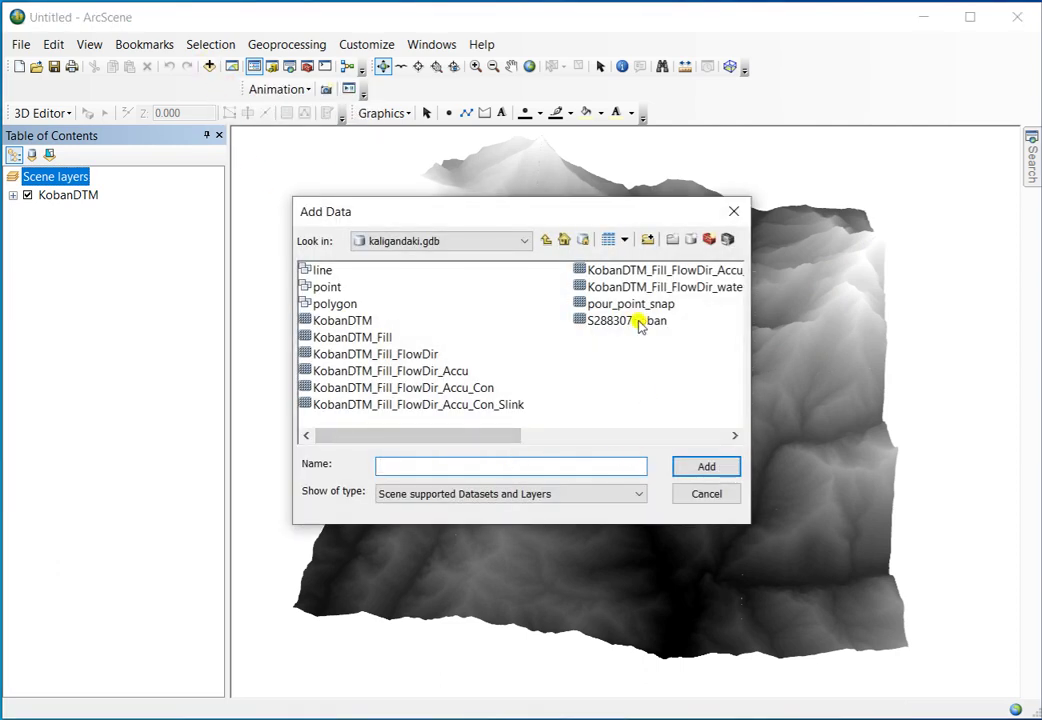
left_click(640, 322)
left_click(692, 466)
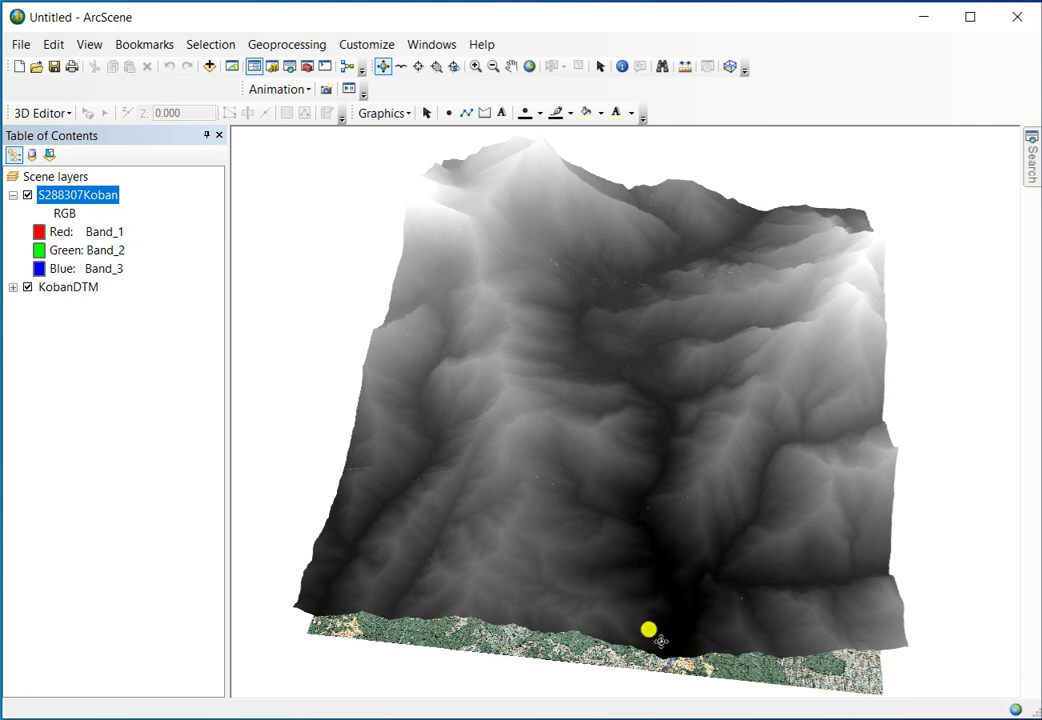
- Drape the S288307Koban image over the terrain by floating its base heights on the KobanDTM surface
left_click_drag(677, 592, 722, 484)
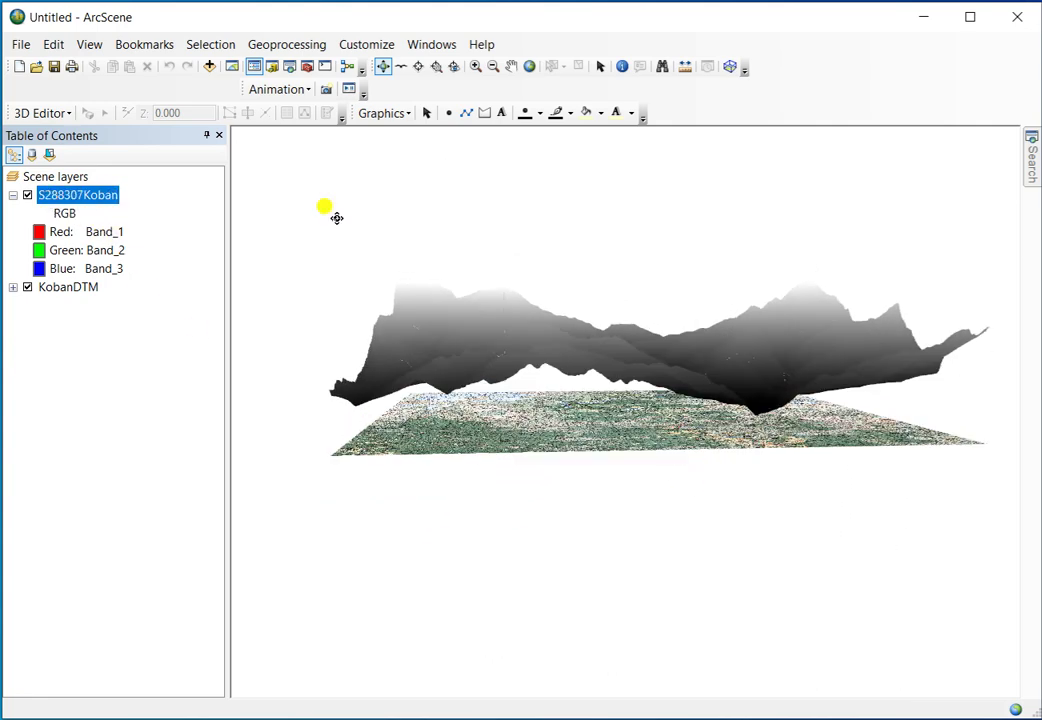
left_click_drag(741, 351, 712, 467)
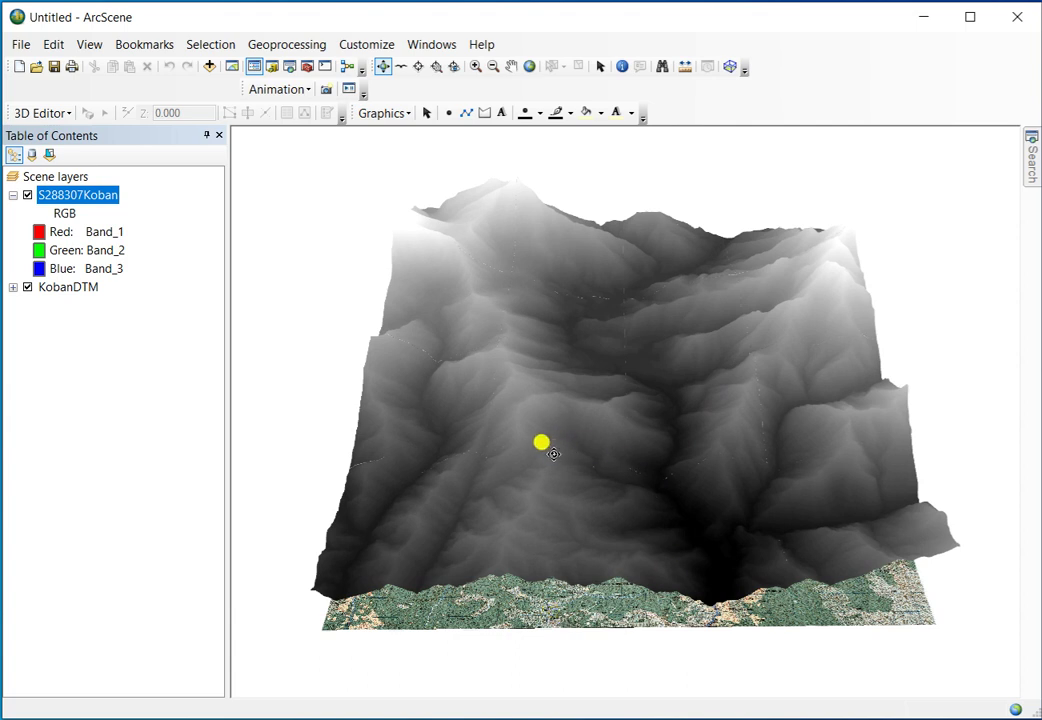
right_click(80, 197)
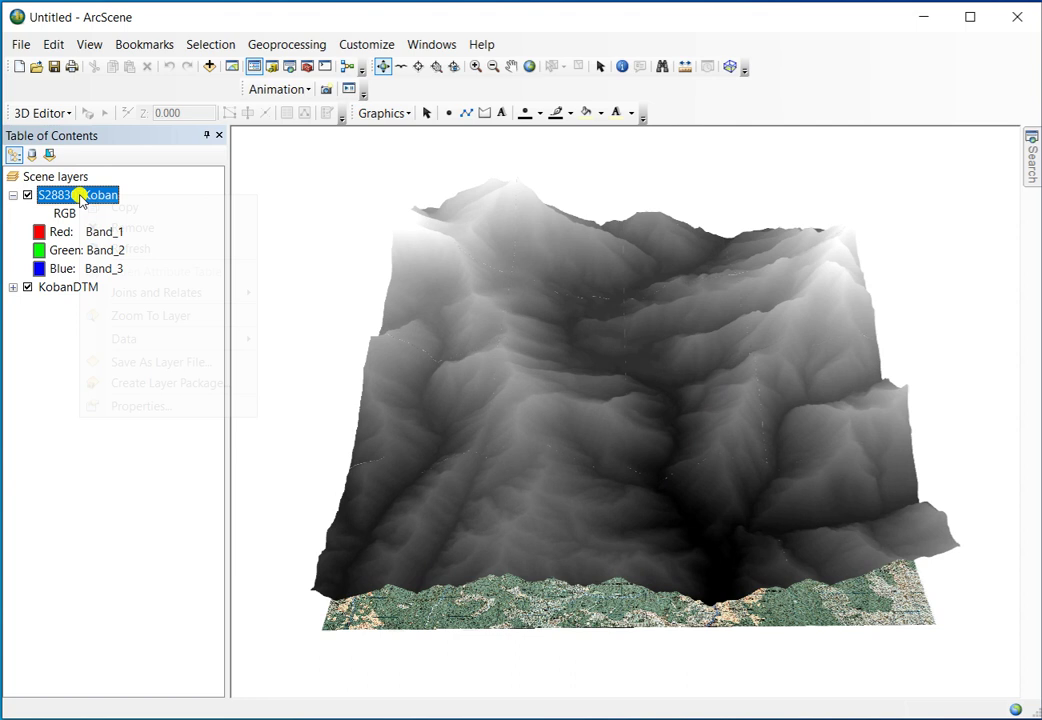
left_click(126, 406)
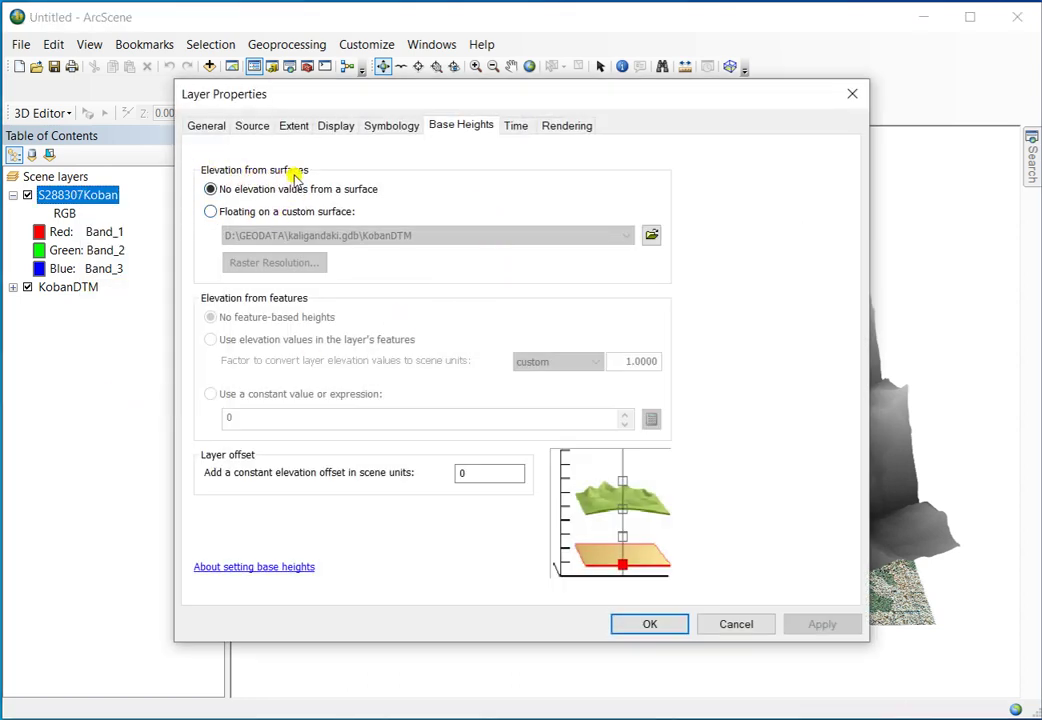
left_click(209, 214)
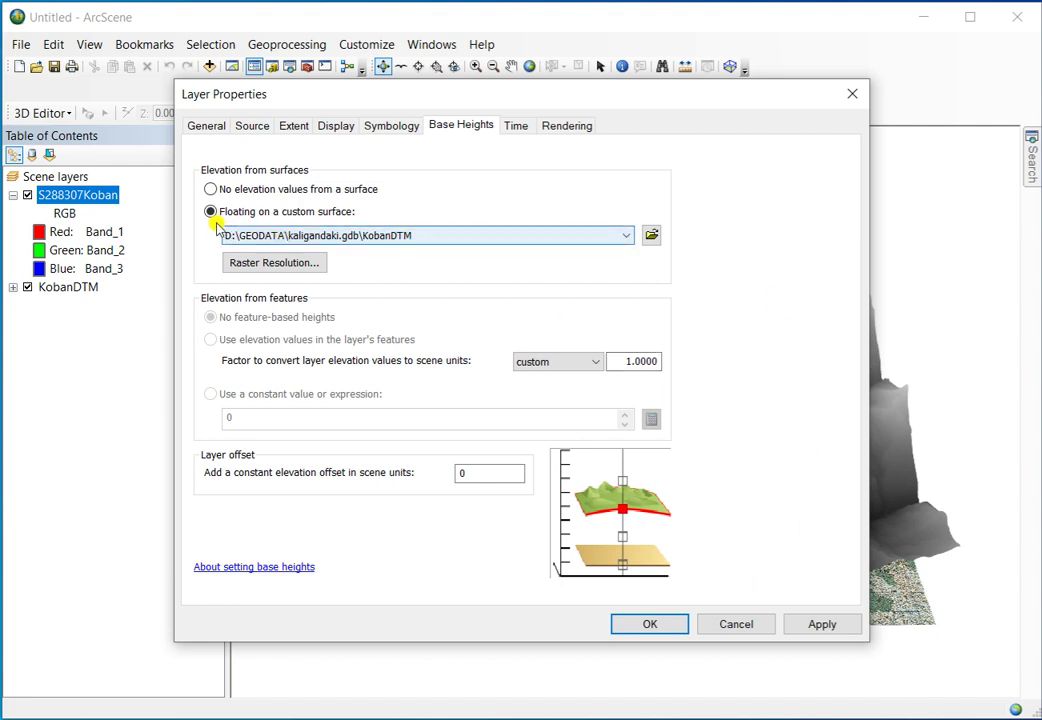
left_click(818, 625)
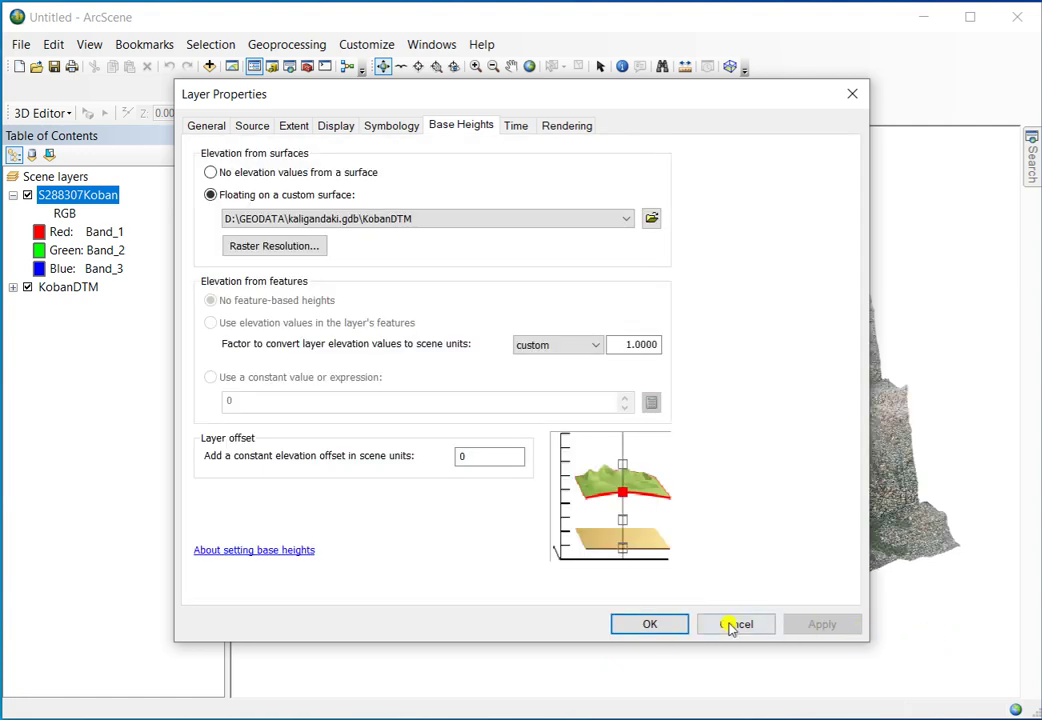
left_click(649, 624)
- Raise the S288307Koban layer above the terrain with a constant elevation offset of 100 scene units
left_click_drag(597, 504, 672, 575)
left_click_drag(644, 392, 650, 432)
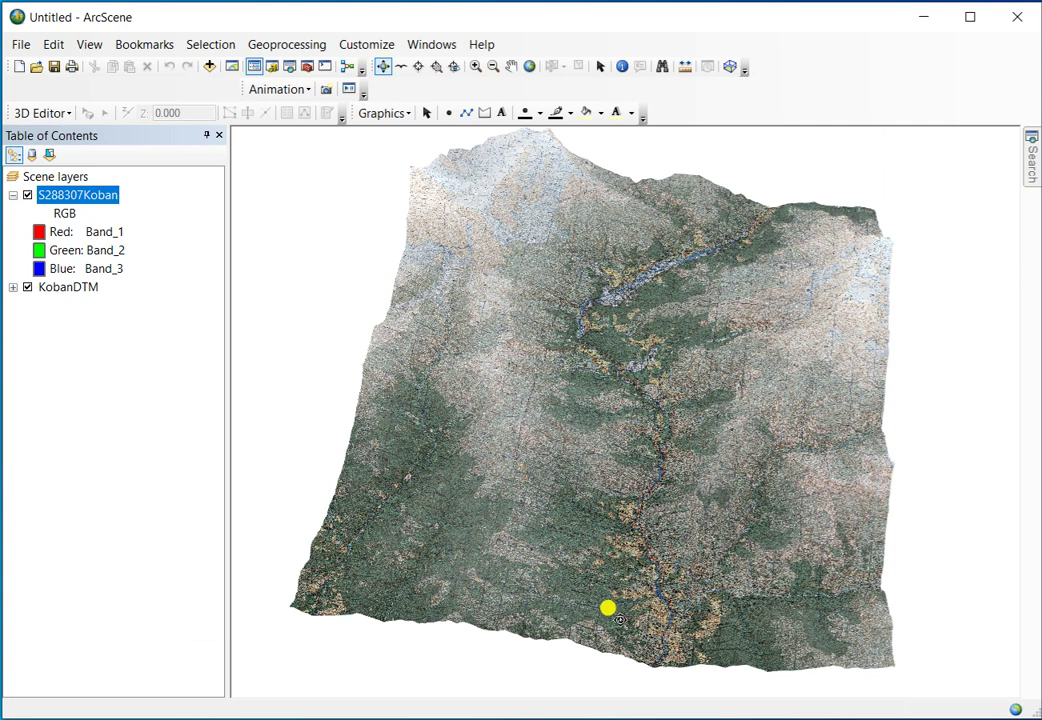
left_click_drag(584, 572, 598, 516)
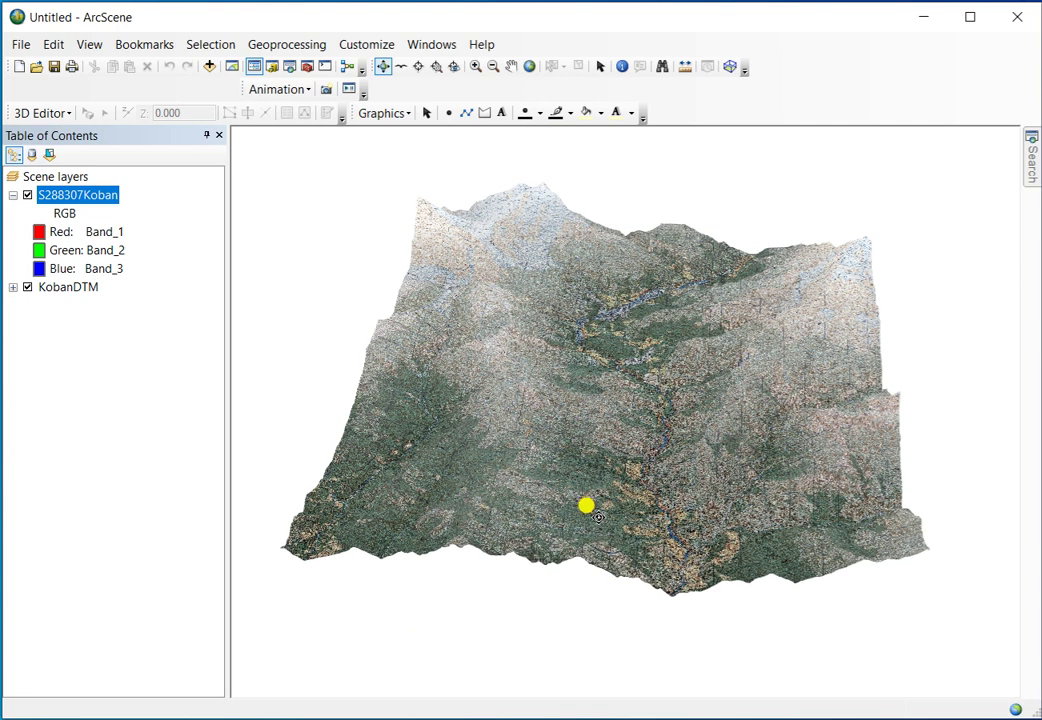
right_click(95, 199)
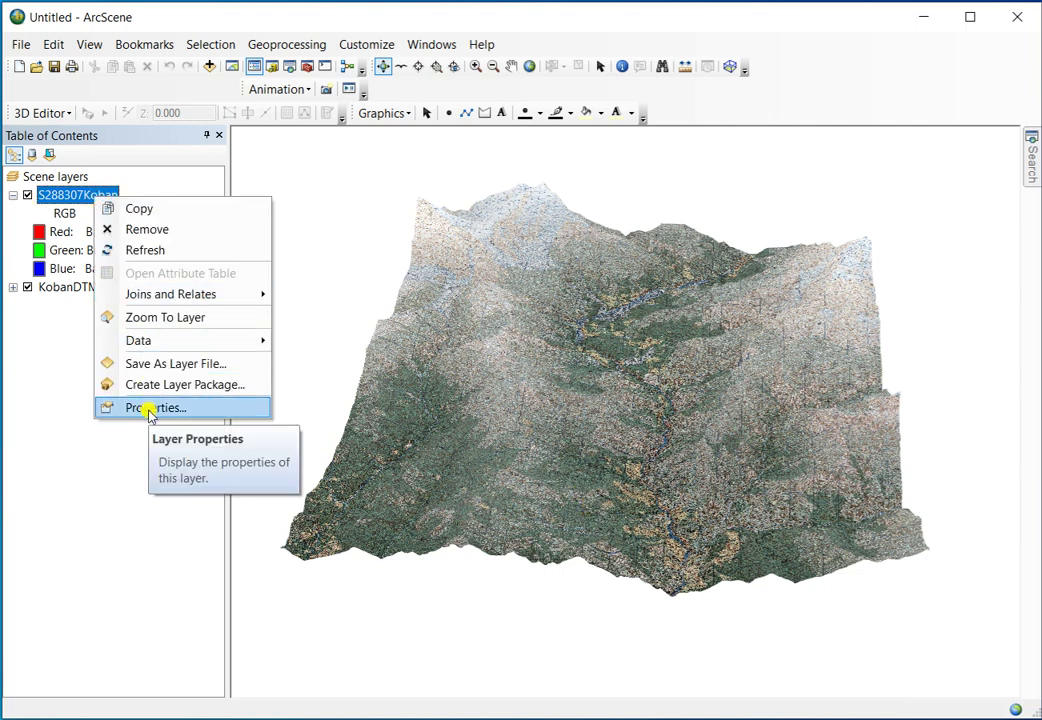
left_click(150, 408)
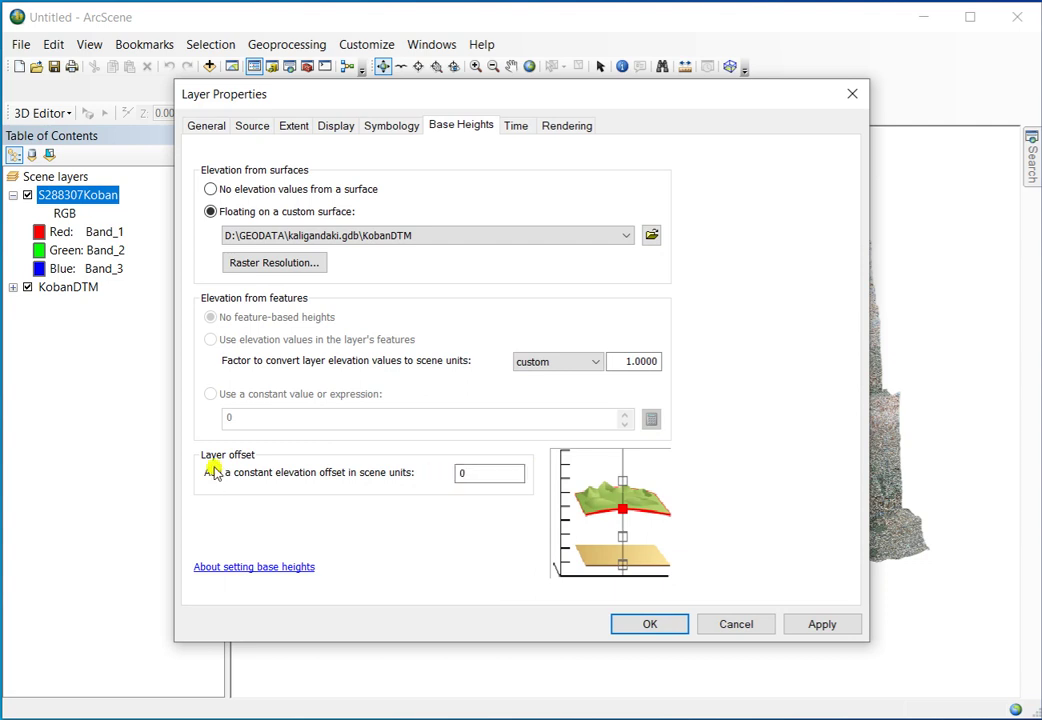
left_click(460, 473)
type("100")
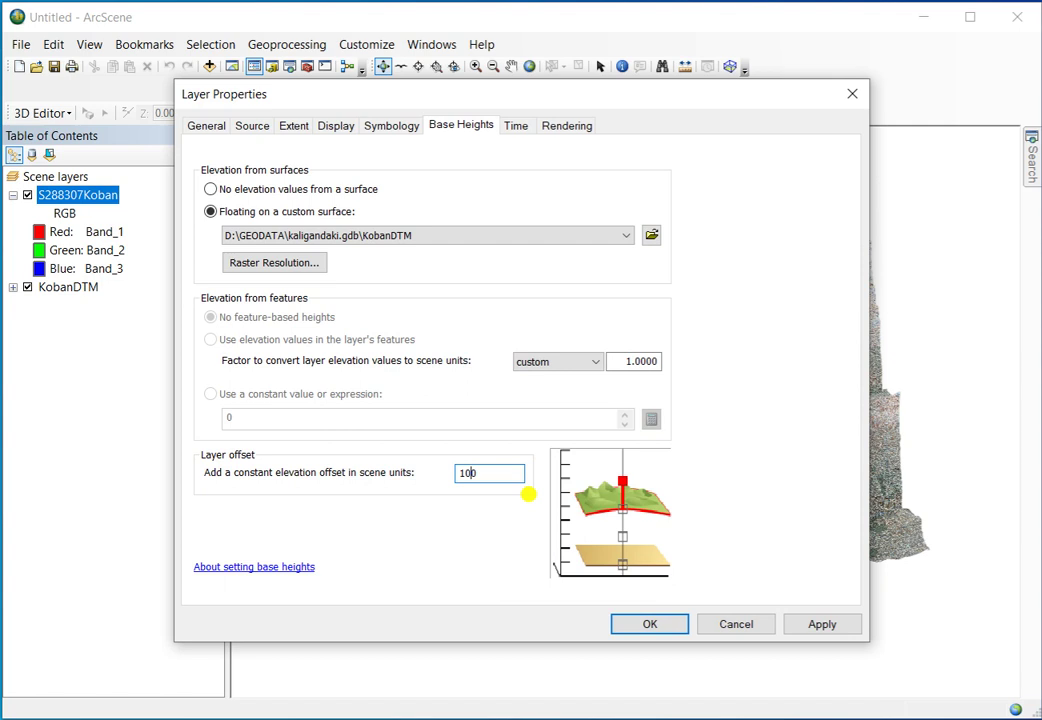
left_click(648, 624)
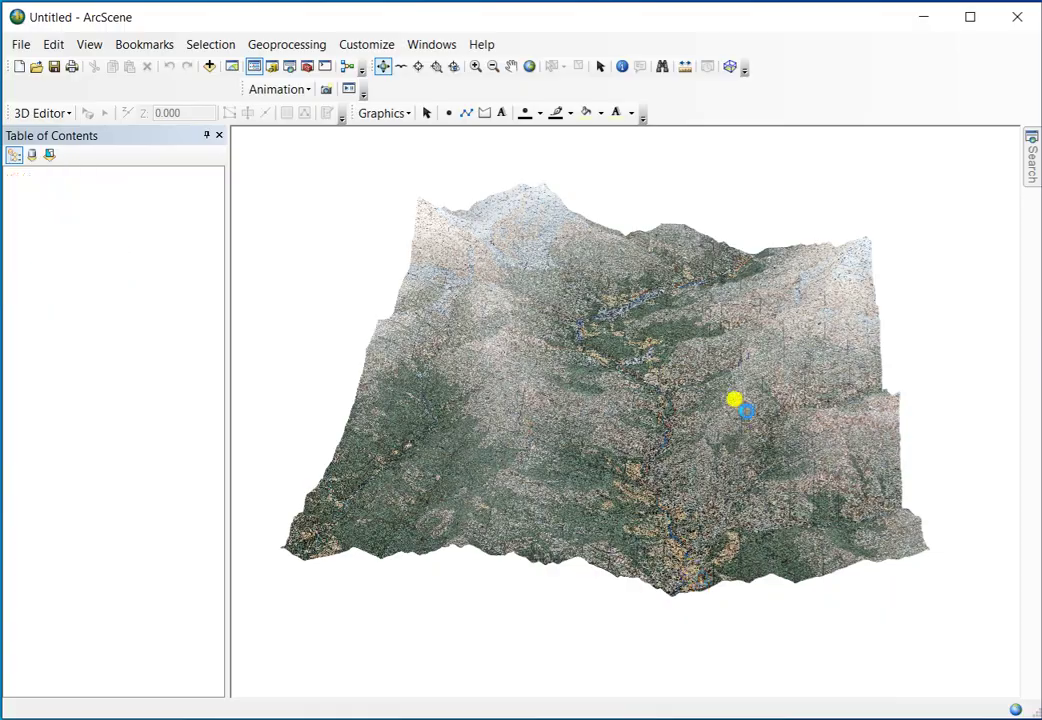
- Add the flyby_path_exercise line feature class from the line dataset in kaligandaki.gdb to the scene
mouse_move(689, 453)
left_mouse_down()
mouse_move(654, 523)
mouse_move(727, 537)
mouse_move(636, 333)
mouse_move(641, 296)
mouse_move(647, 432)
mouse_move(621, 372)
mouse_move(624, 363)
mouse_move(632, 383)
mouse_move(624, 268)
mouse_move(625, 371)
mouse_move(576, 425)
mouse_move(642, 428)
mouse_move(618, 428)
mouse_move(632, 405)
mouse_move(638, 318)
left_mouse_up()
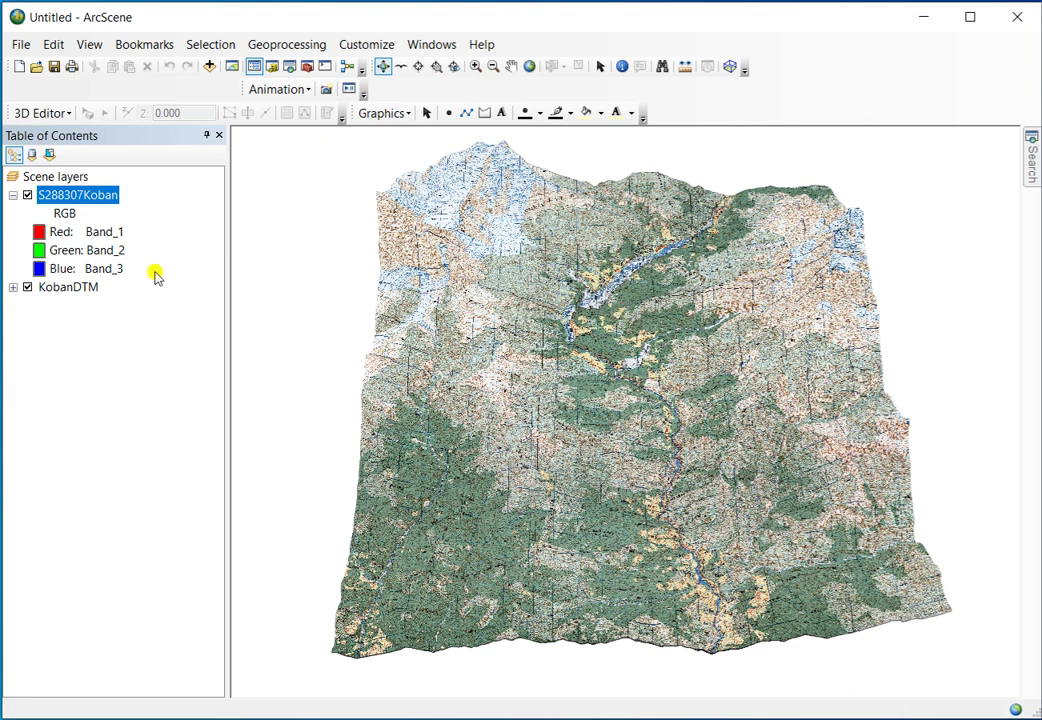
left_click(70, 288)
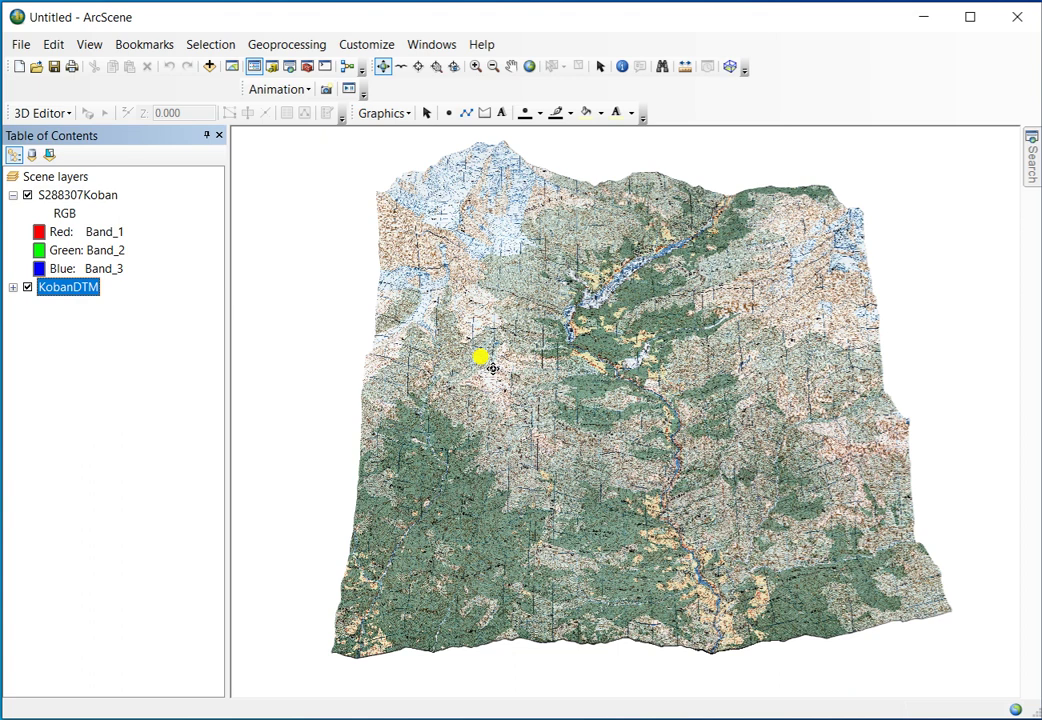
left_click(207, 65)
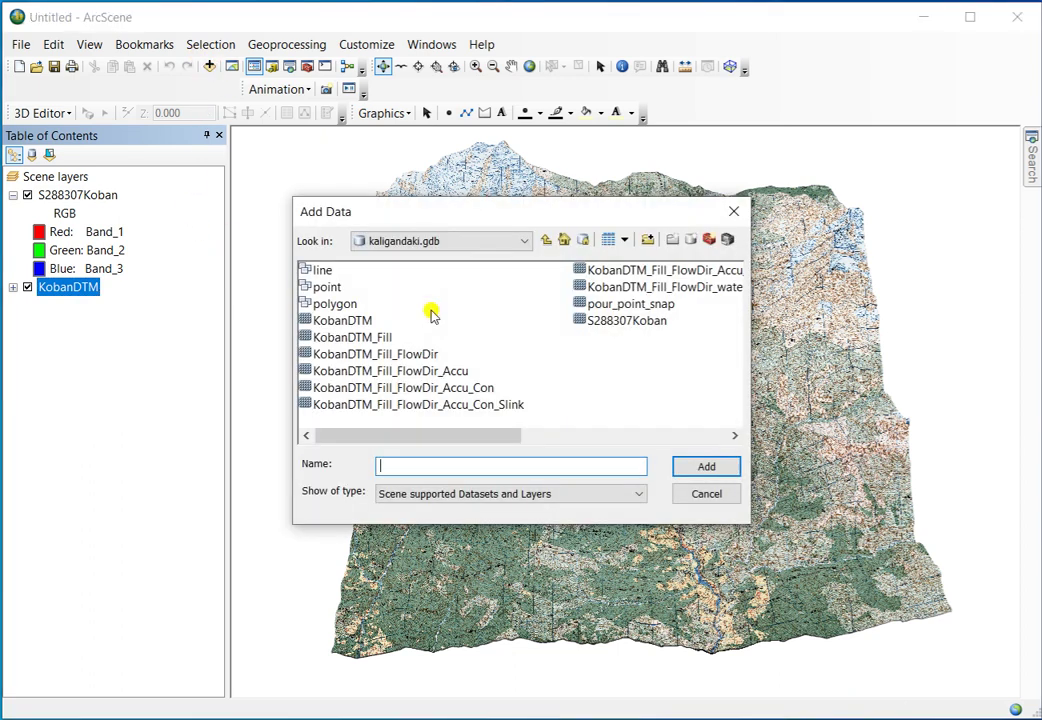
double_click(305, 271)
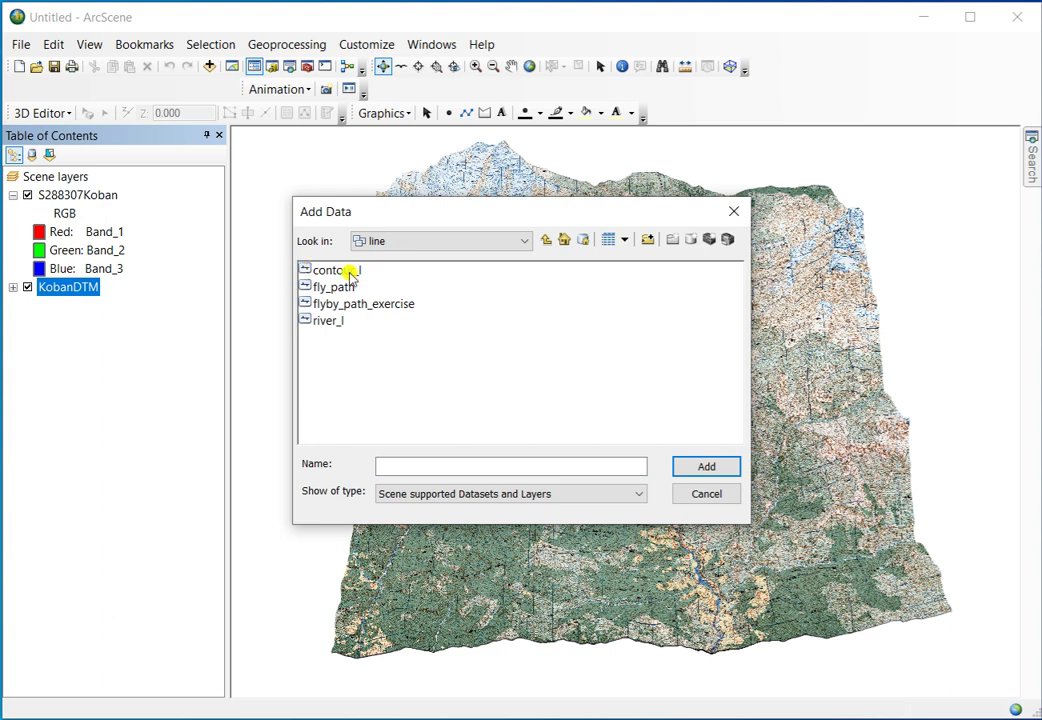
left_click(360, 305)
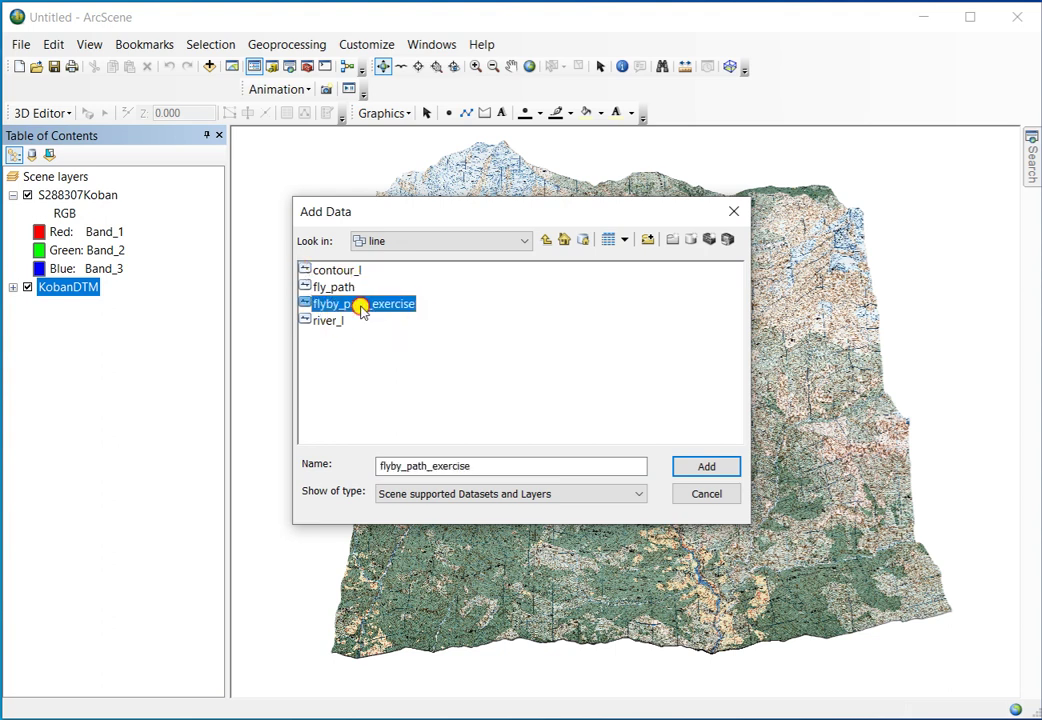
left_click(711, 468)
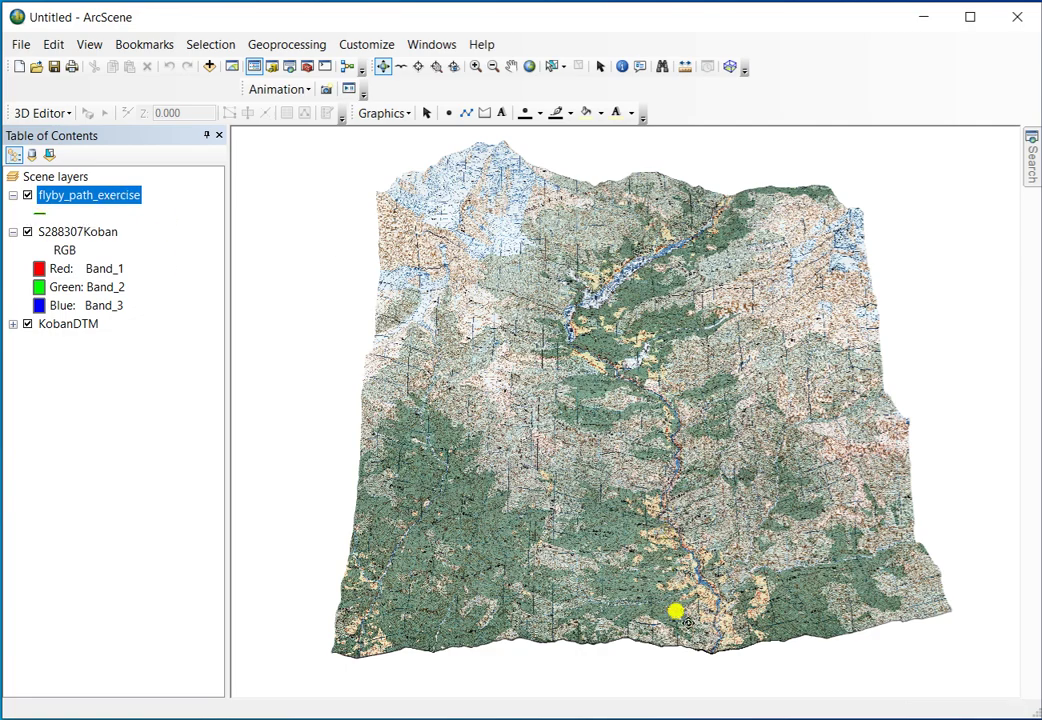
- Hide the Animation toolbar and turn it back on
left_click_drag(675, 590, 666, 490)
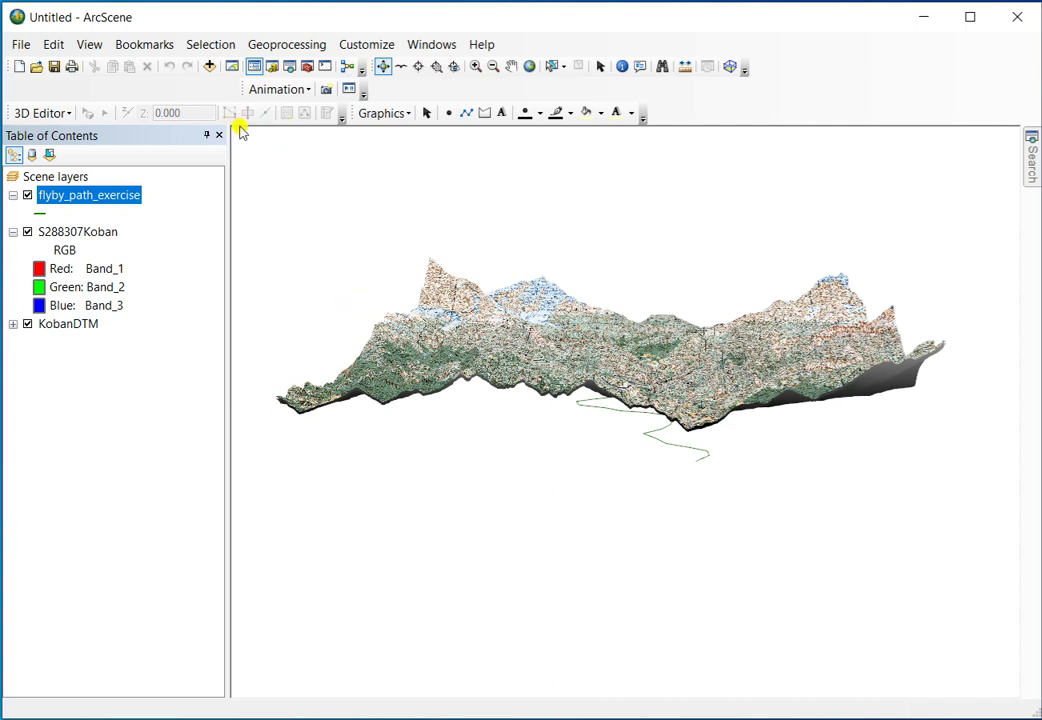
left_click(280, 89)
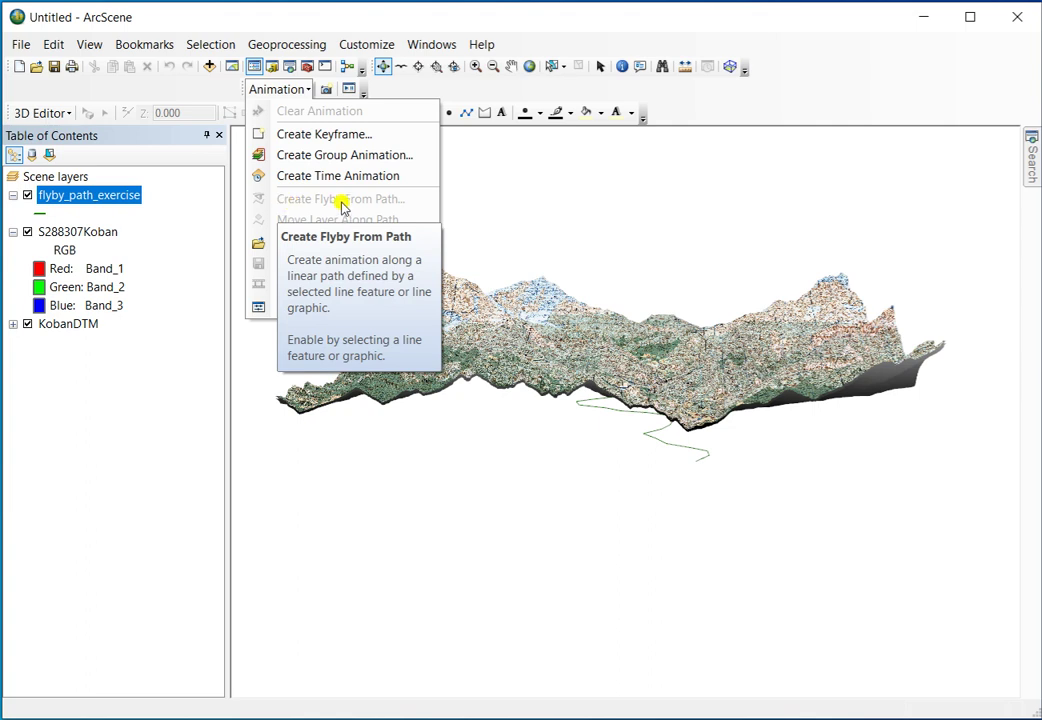
left_click(840, 105)
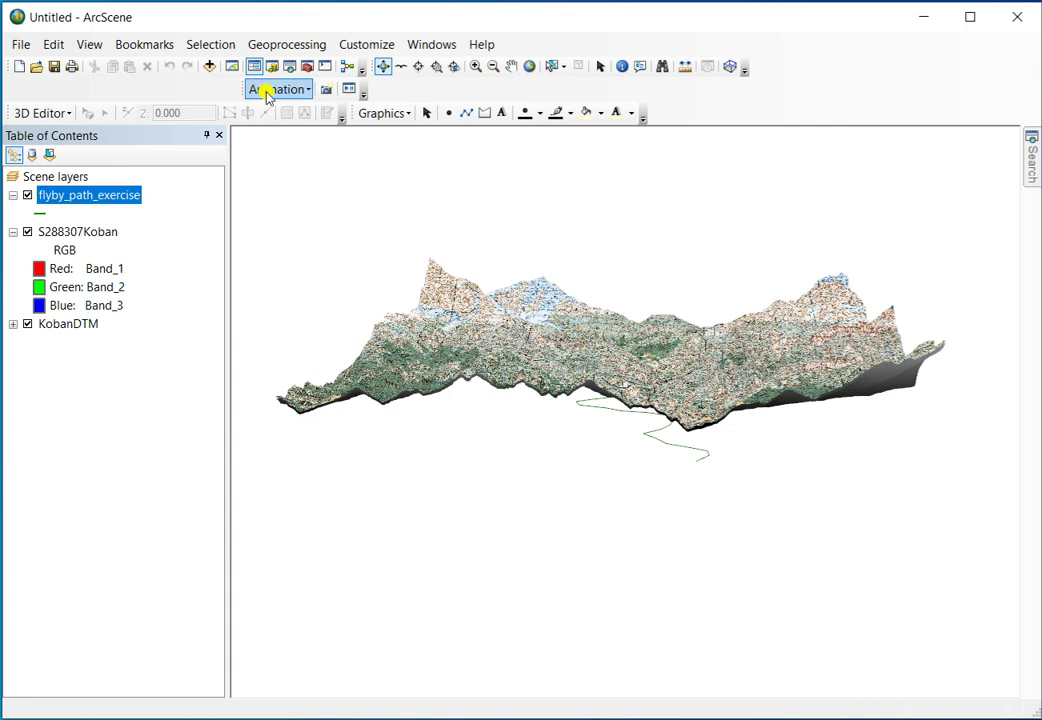
left_click(348, 89)
right_click(821, 44)
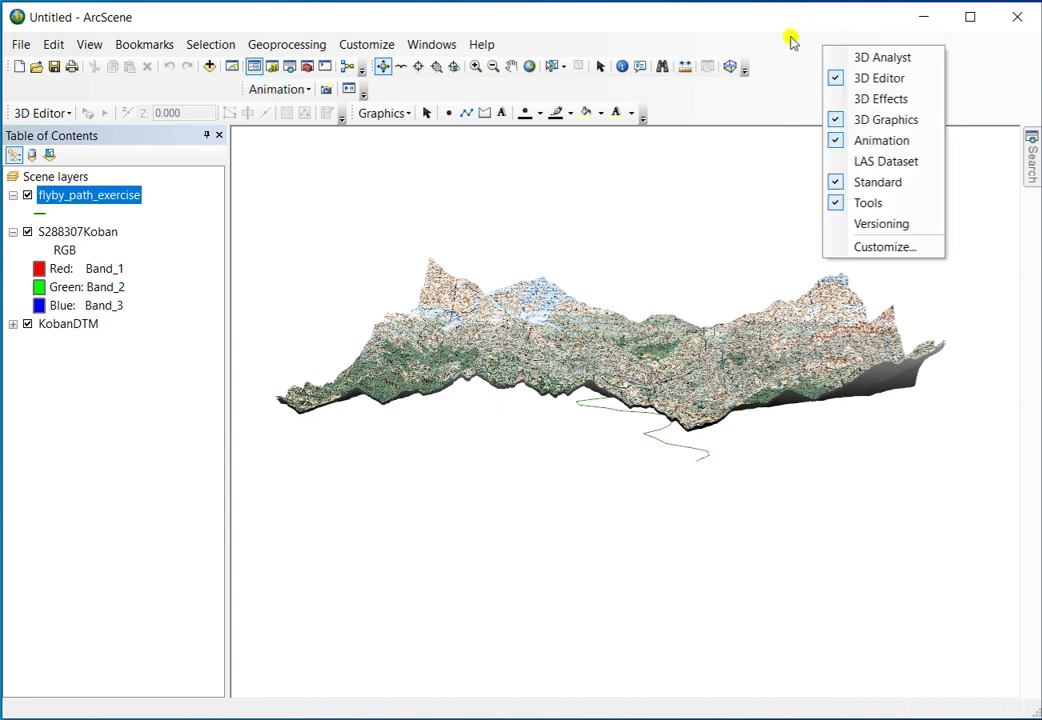
left_click(835, 140)
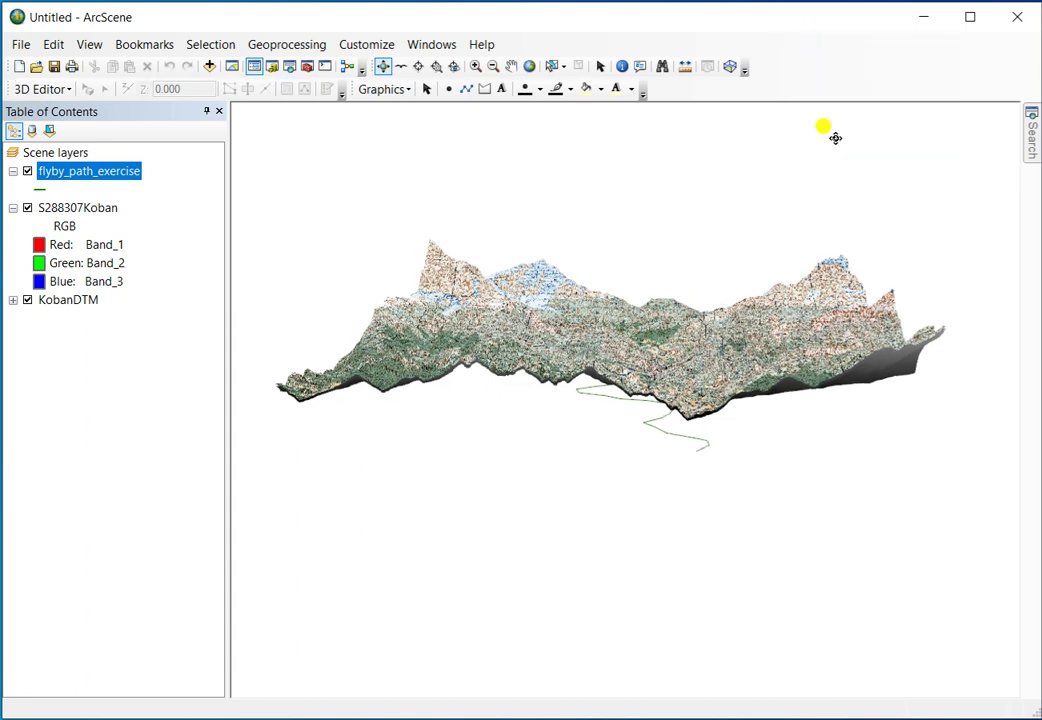
right_click(791, 44)
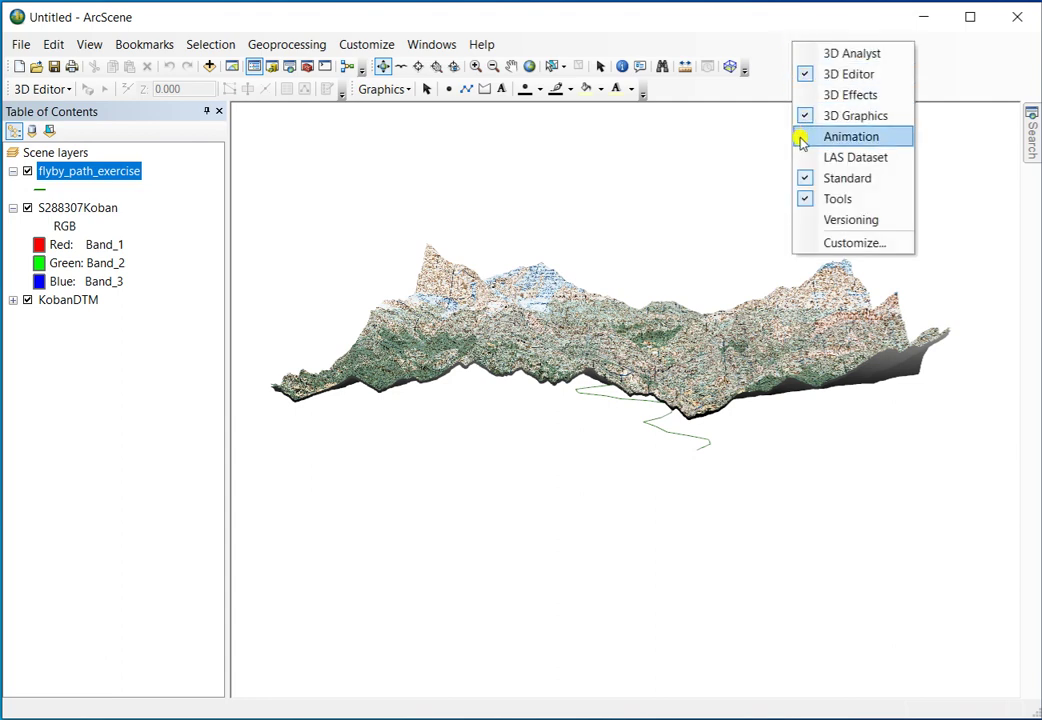
left_click(802, 135)
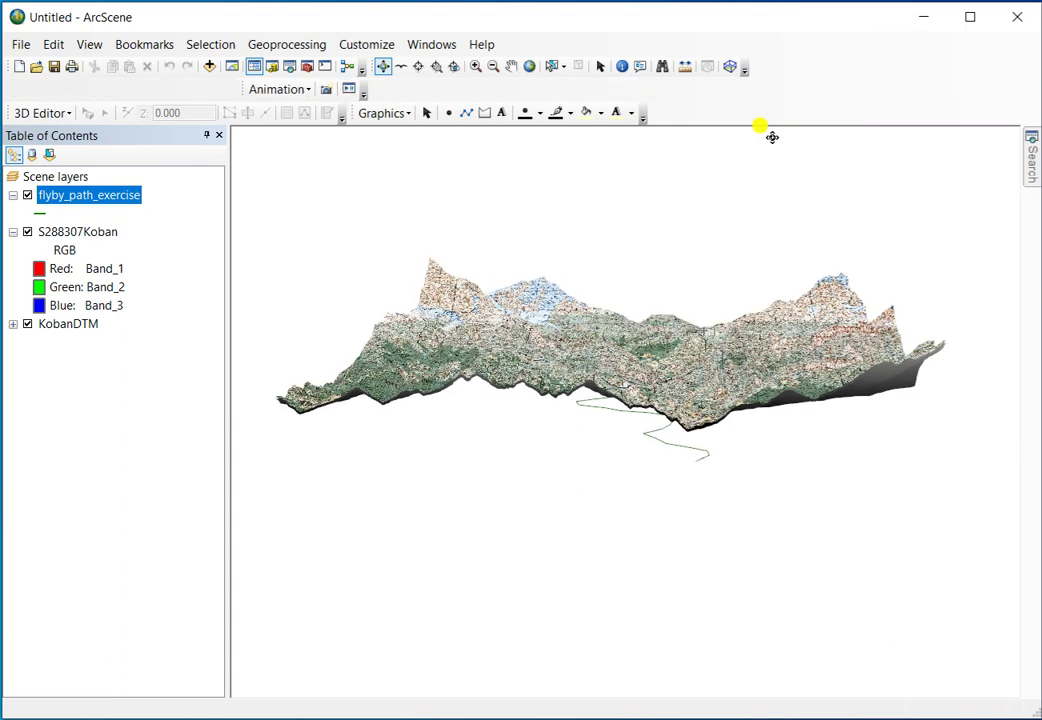
- Select all features of the flyby_path_exercise layer as the path for the flyby animation
left_click(281, 90)
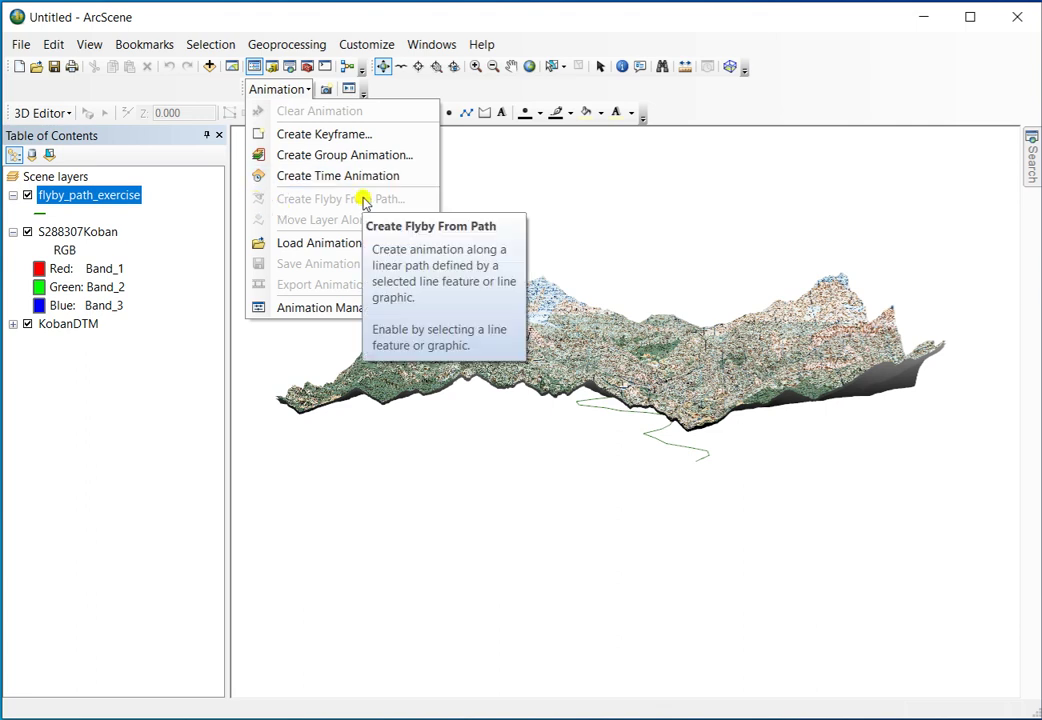
left_click(277, 90)
right_click(117, 195)
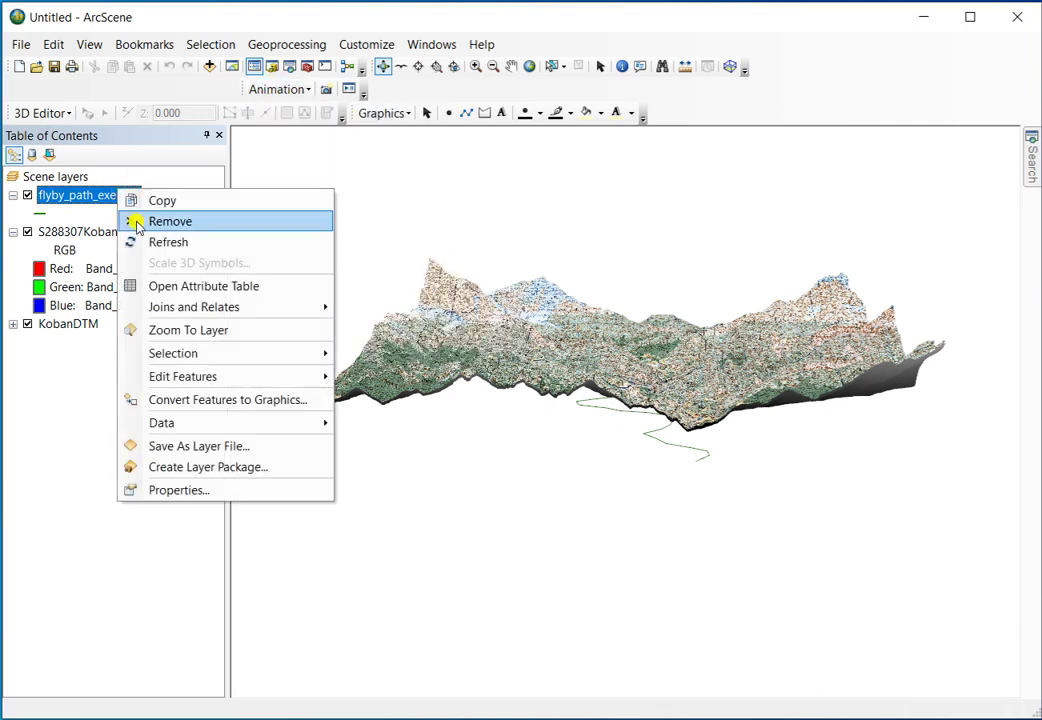
mouse_move(181, 353)
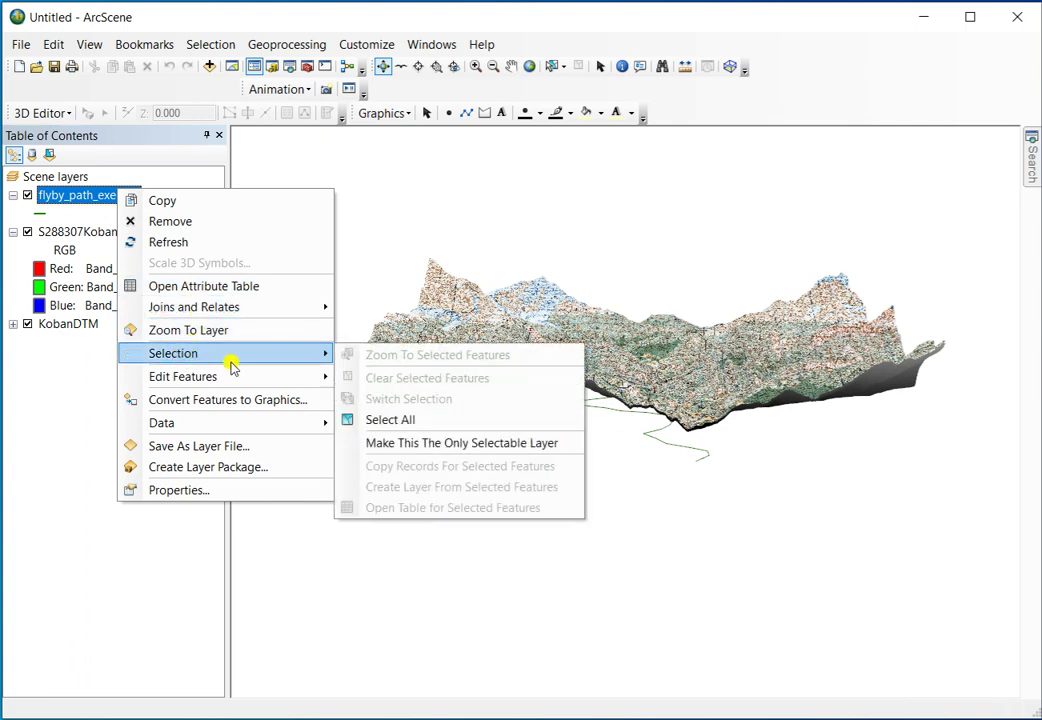
left_click(395, 421)
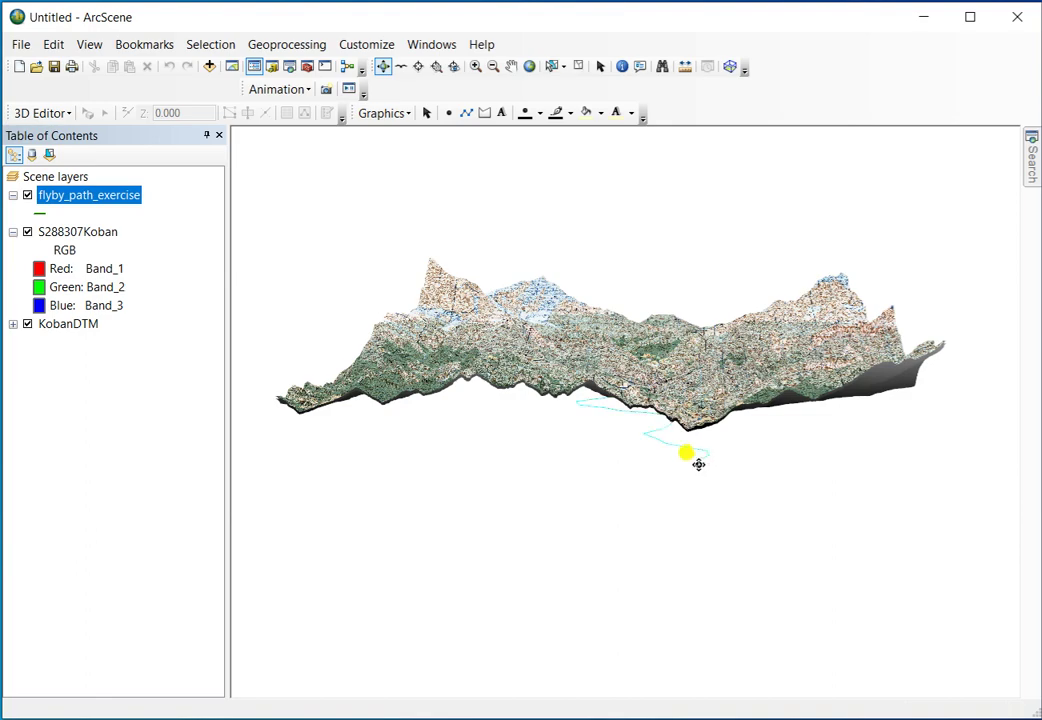
- Start a flyby from the selected line feature with a vertical offset of 5000, moving both observer and target along the path
left_click_drag(667, 367, 672, 497)
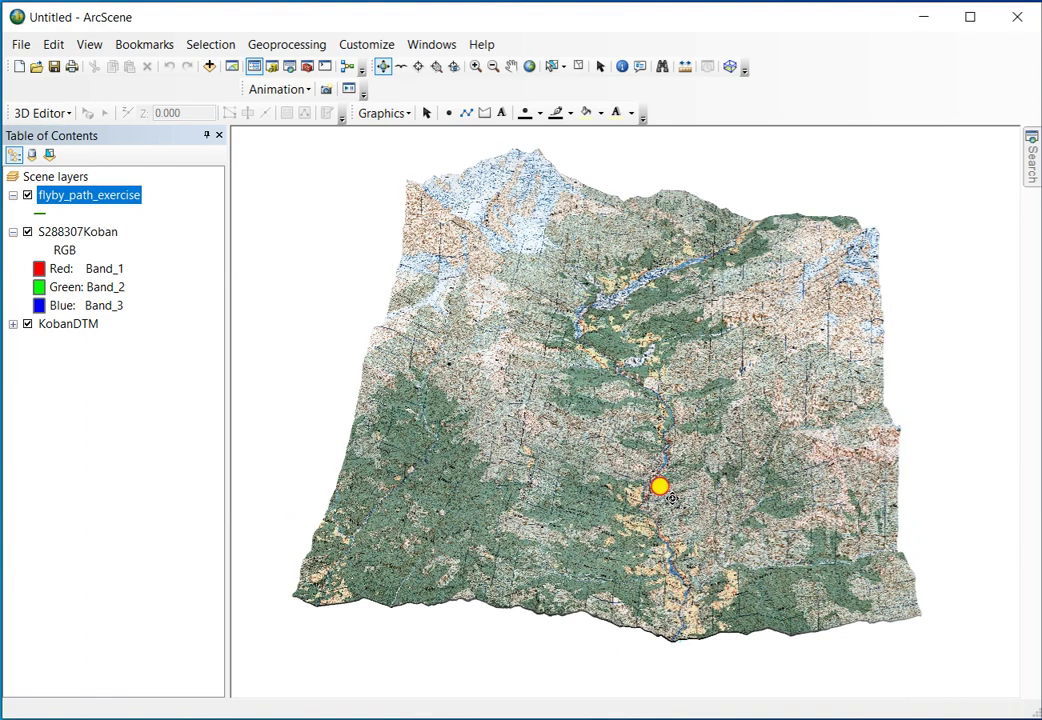
left_click(308, 90)
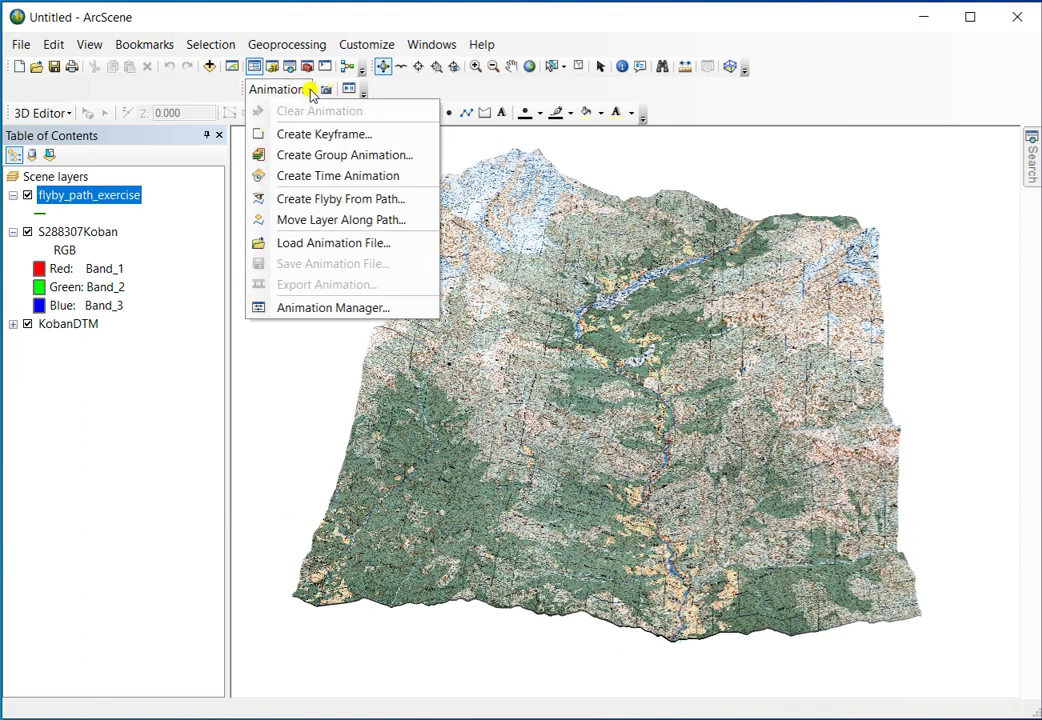
left_click(282, 202)
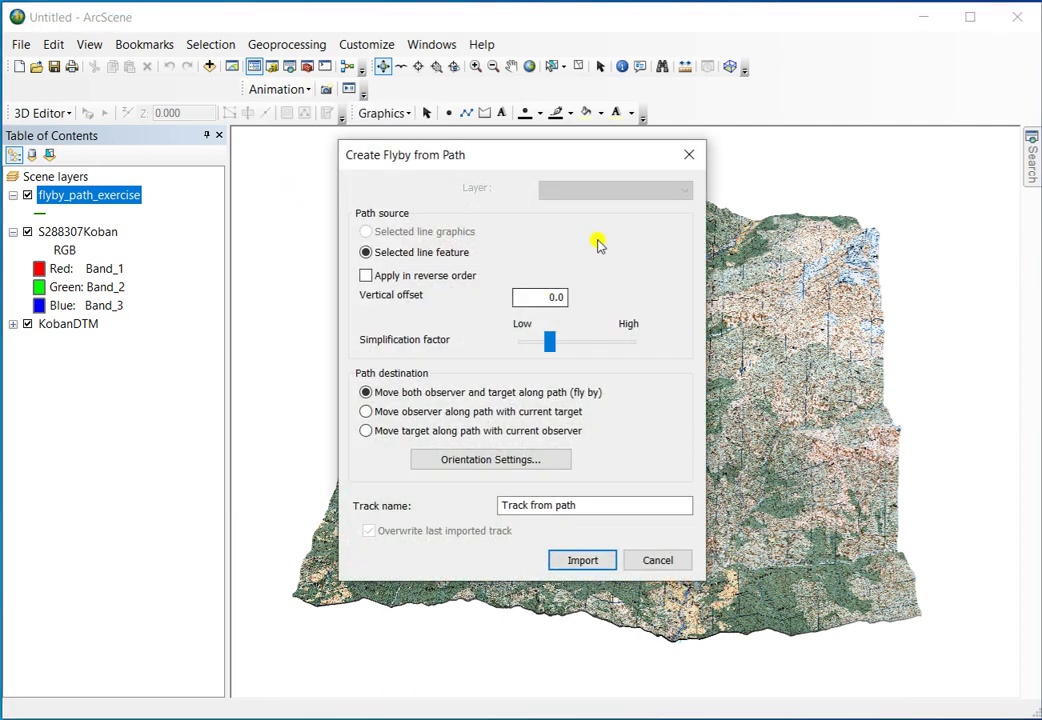
left_click_drag(549, 158, 269, 177)
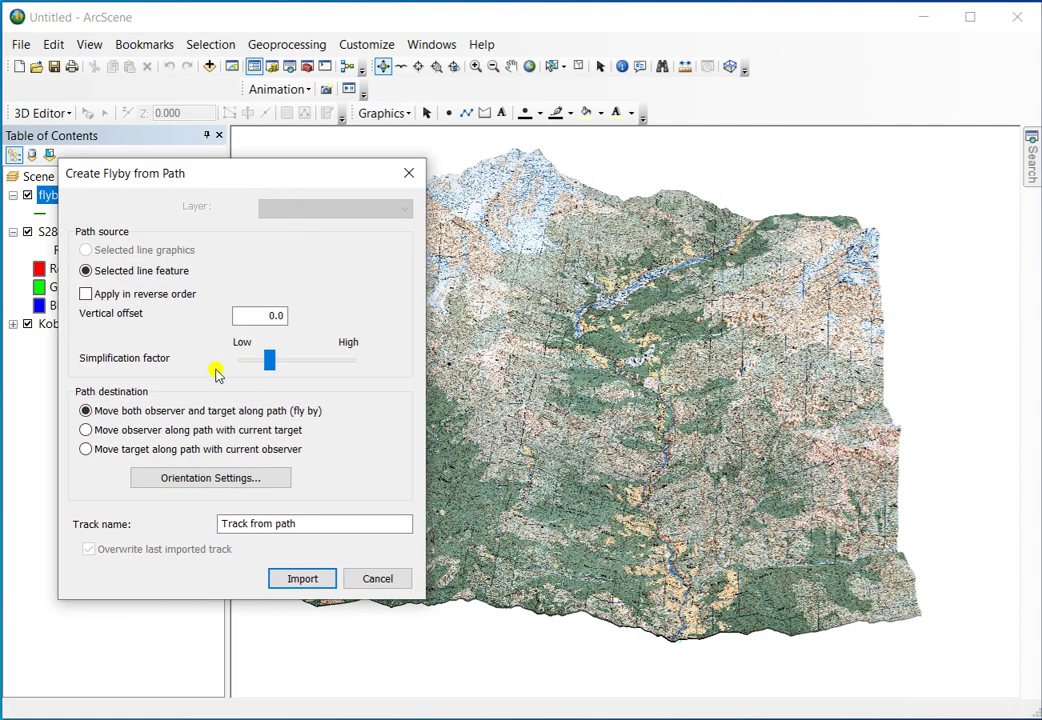
left_click(268, 316)
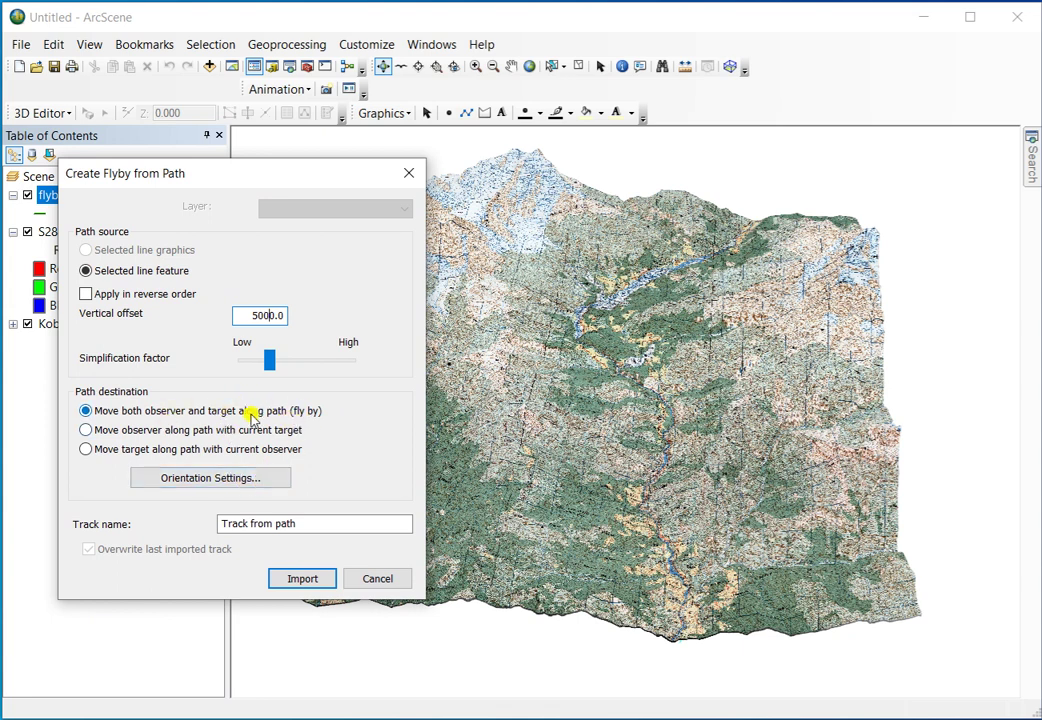
left_click(558, 539)
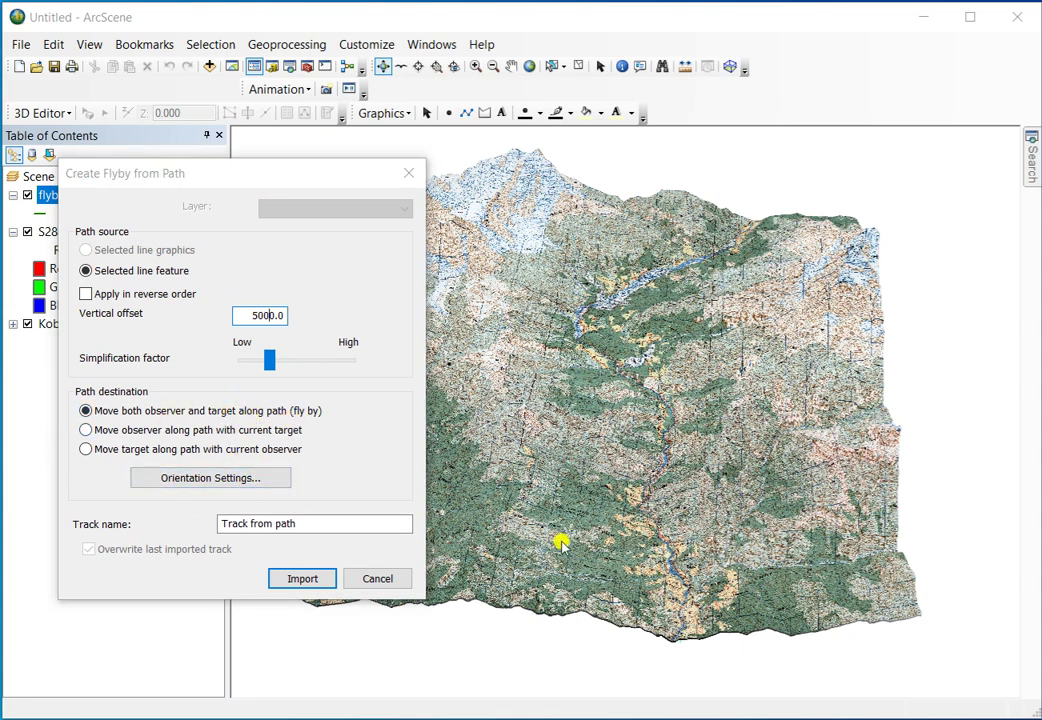
- Set the flyby's path inclination to -30 degrees and import the track under the name Track from path
left_click(244, 479)
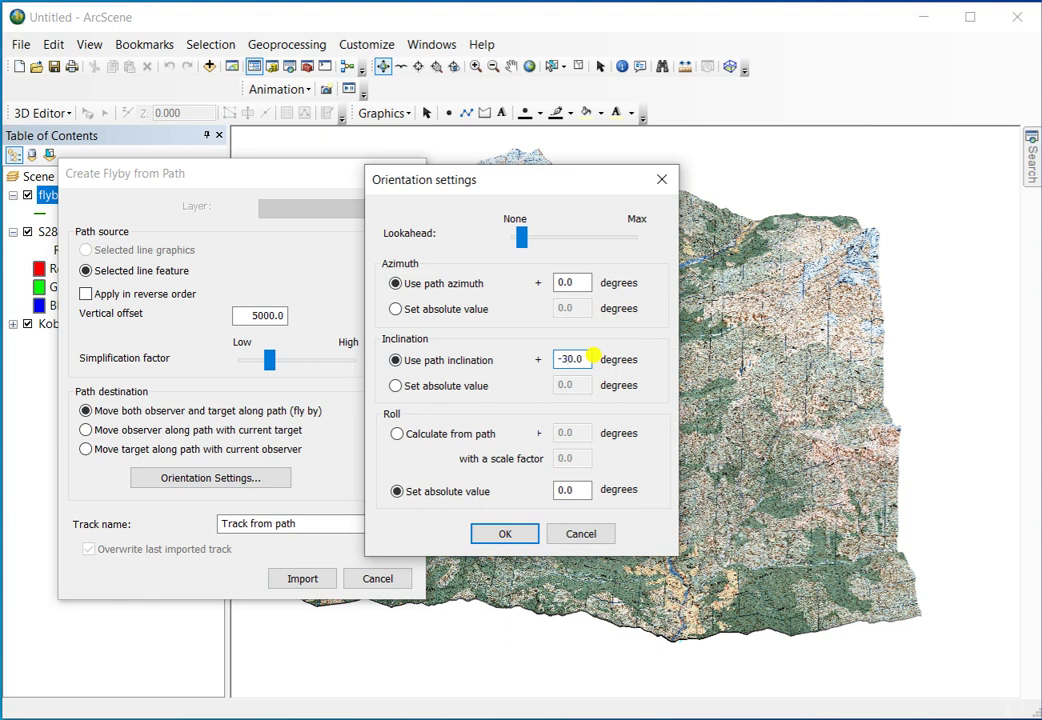
left_click(522, 533)
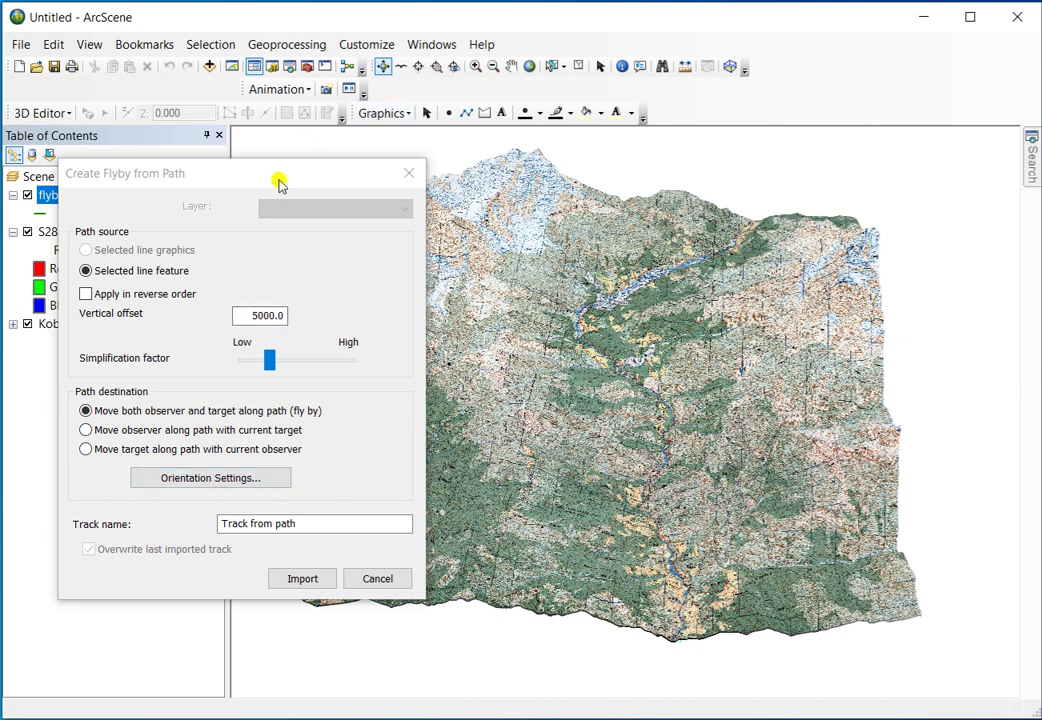
left_click_drag(279, 181, 331, 167)
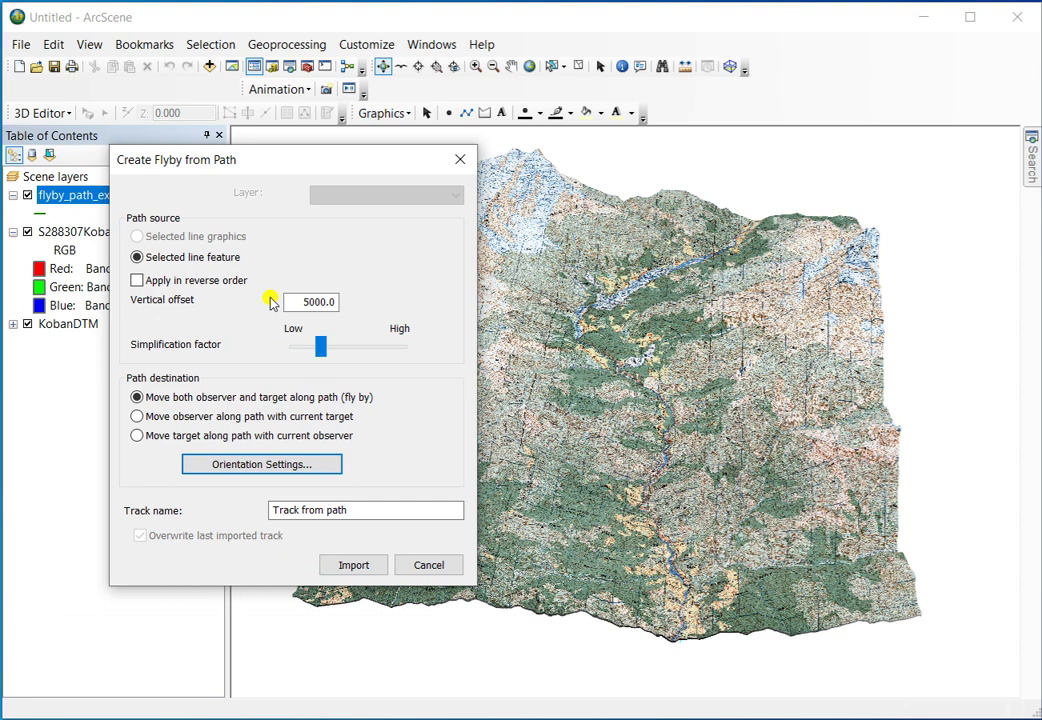
left_click(333, 564)
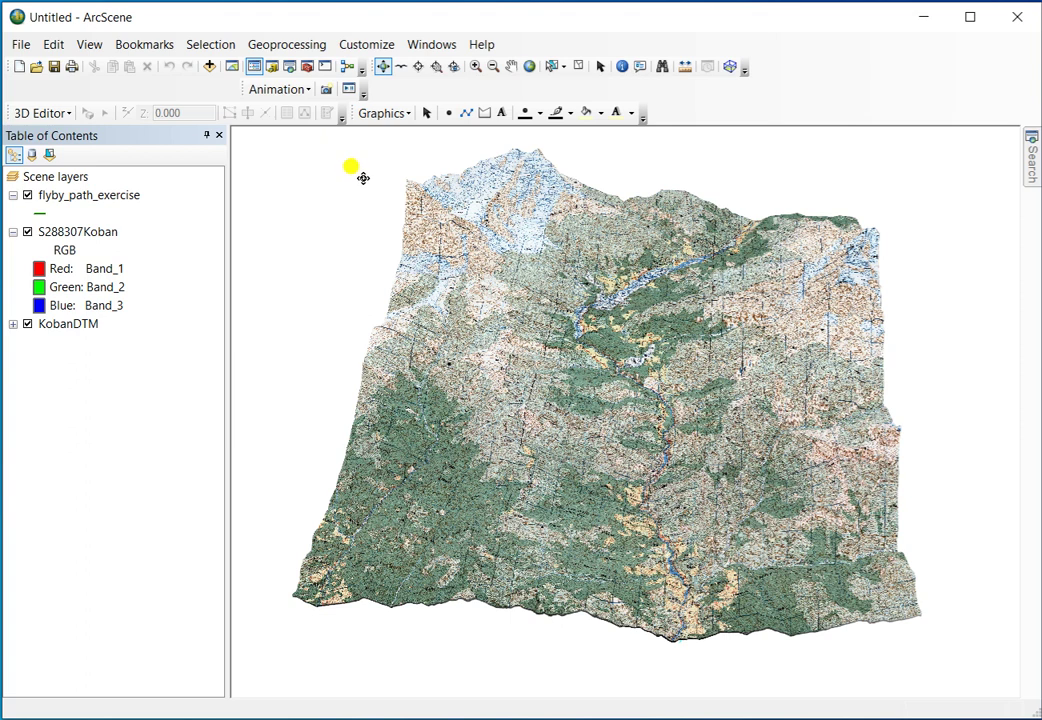
- Set the animation's duration to 60 seconds, play the flyby and close the animation controls
left_click(348, 90)
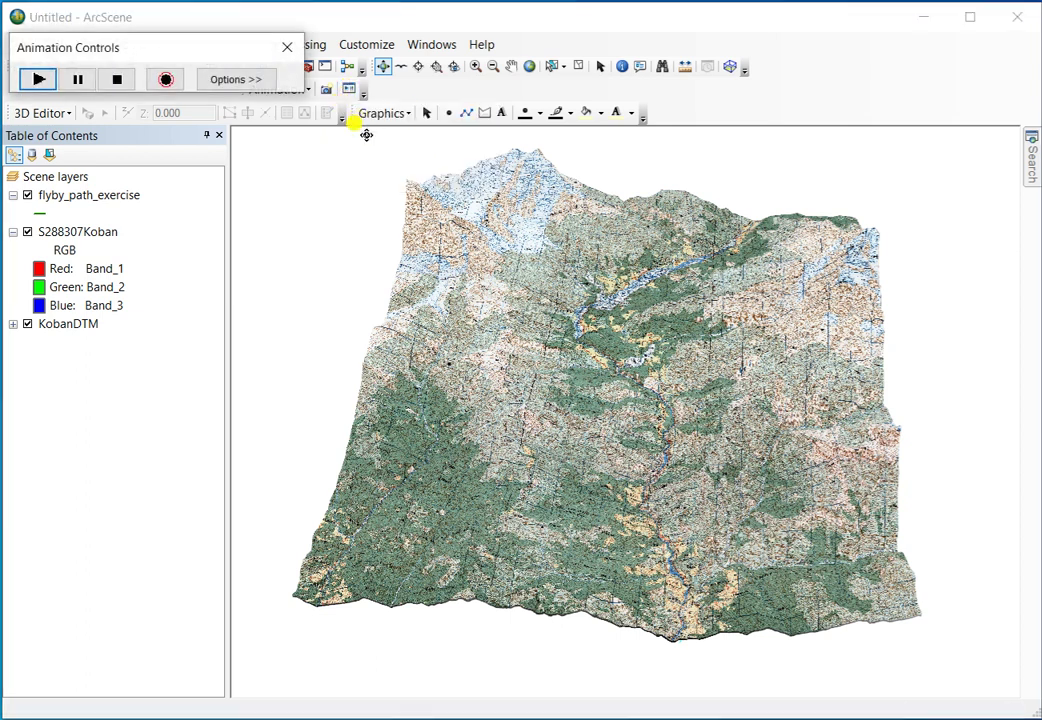
left_click(232, 80)
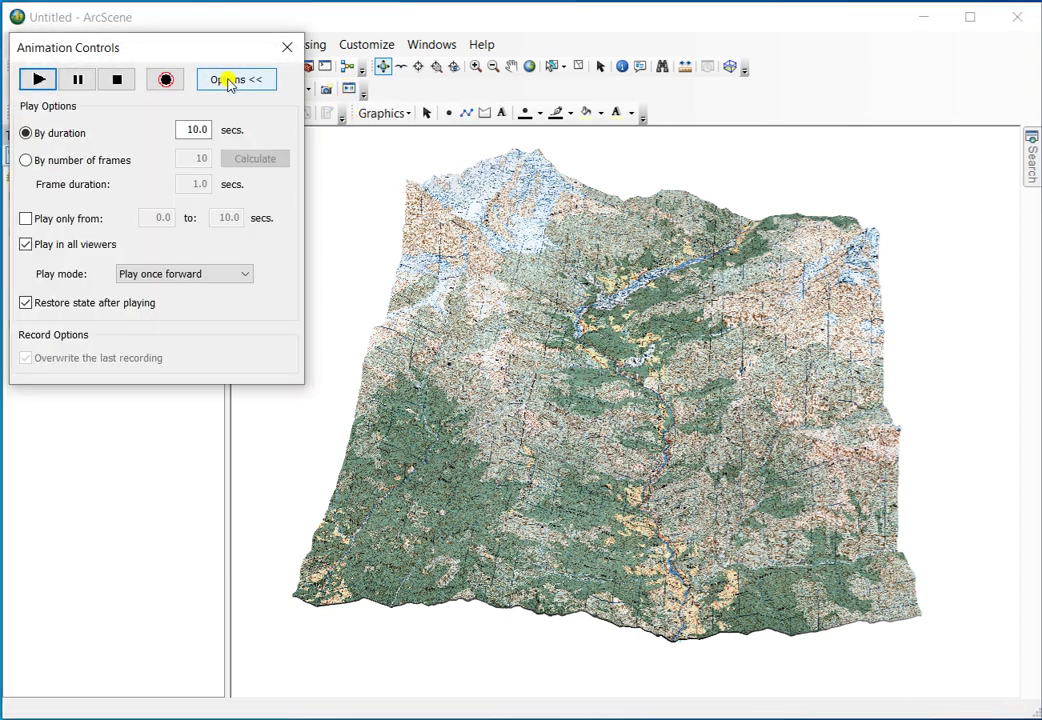
left_click(188, 129)
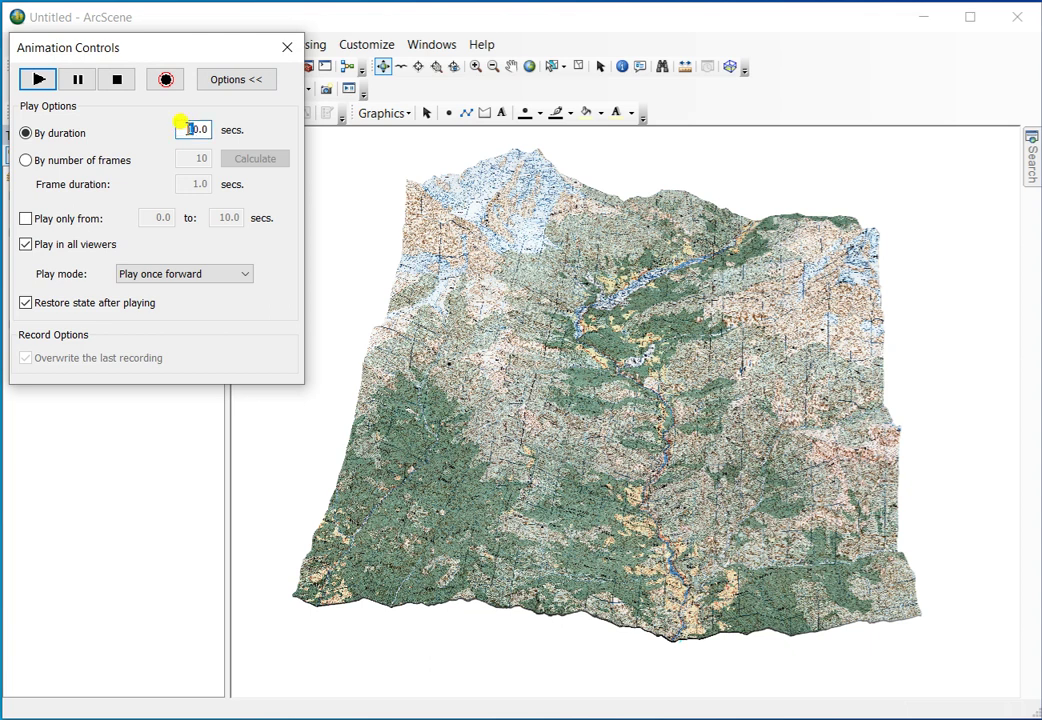
left_click(190, 129)
key("BackSpace")
type("6")
left_click(37, 80)
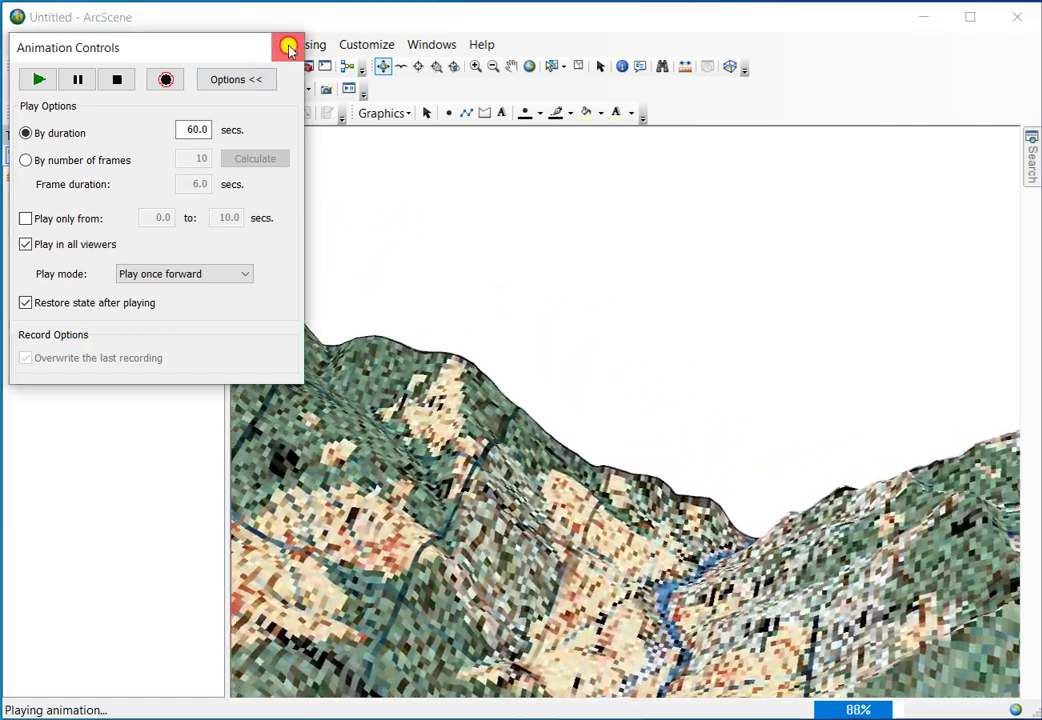
left_click(287, 47)
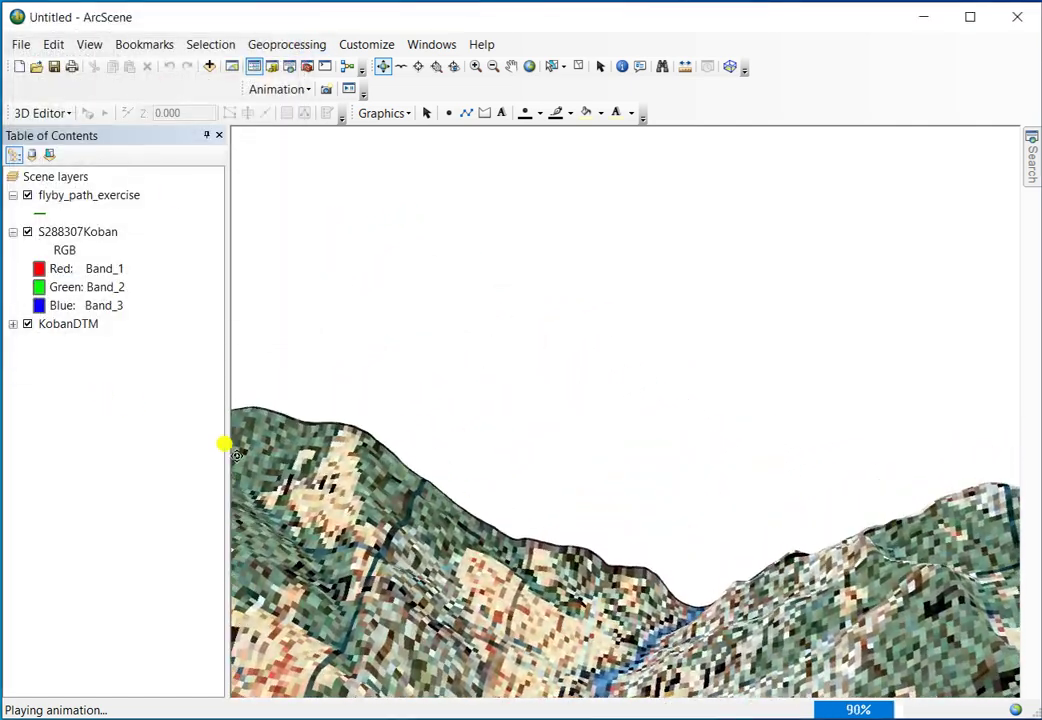